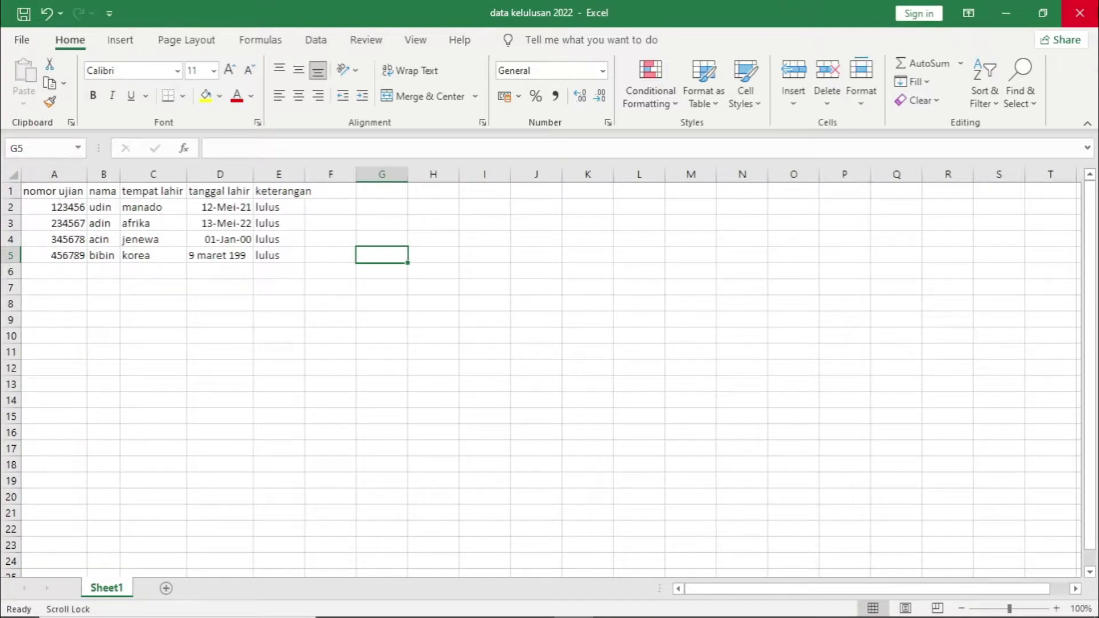
# Minimize the spreadsheet, open the Word document "Surat Keterangan Lulus 2022" from the file kelulusan folder, and enable editing
pyautogui.click(1080, 13)
pyautogui.click(671, 272)
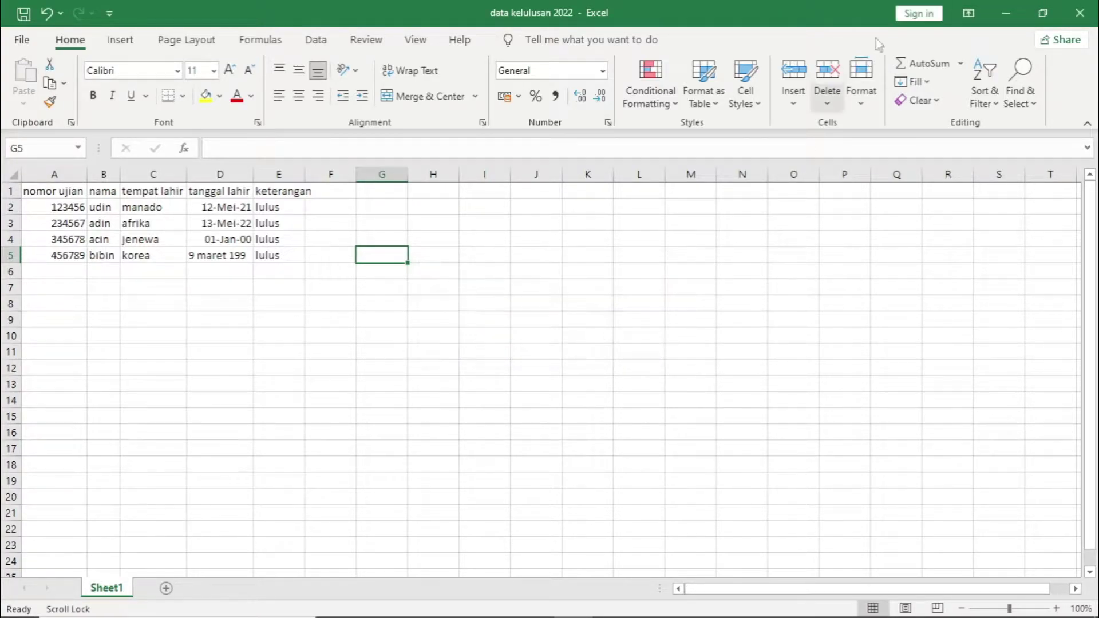
pyautogui.click(1006, 13)
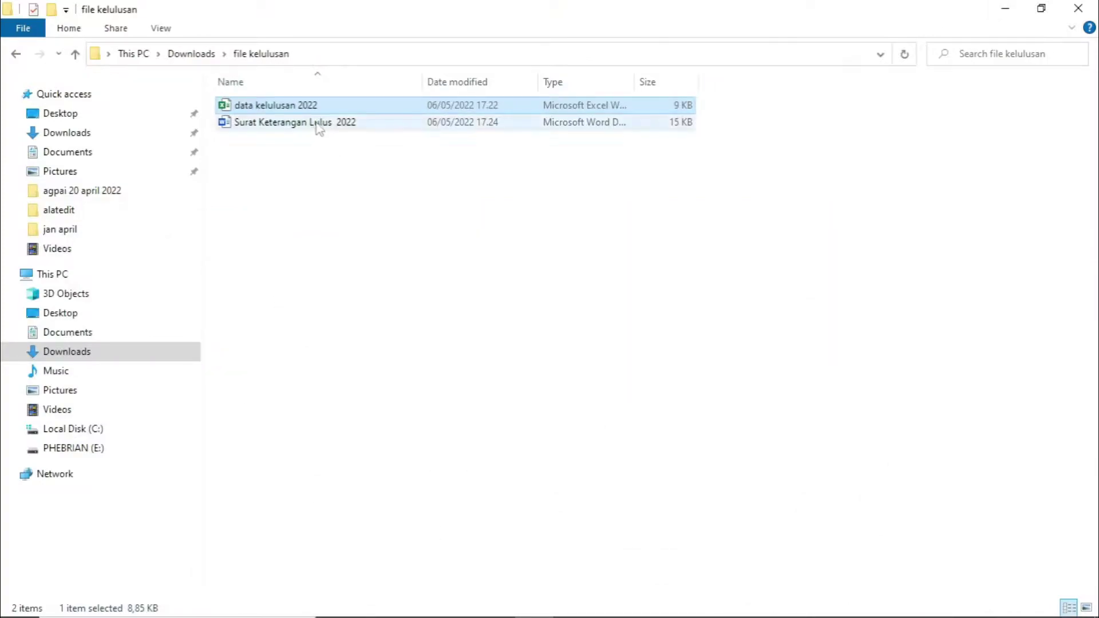
pyautogui.doubleClick(317, 123)
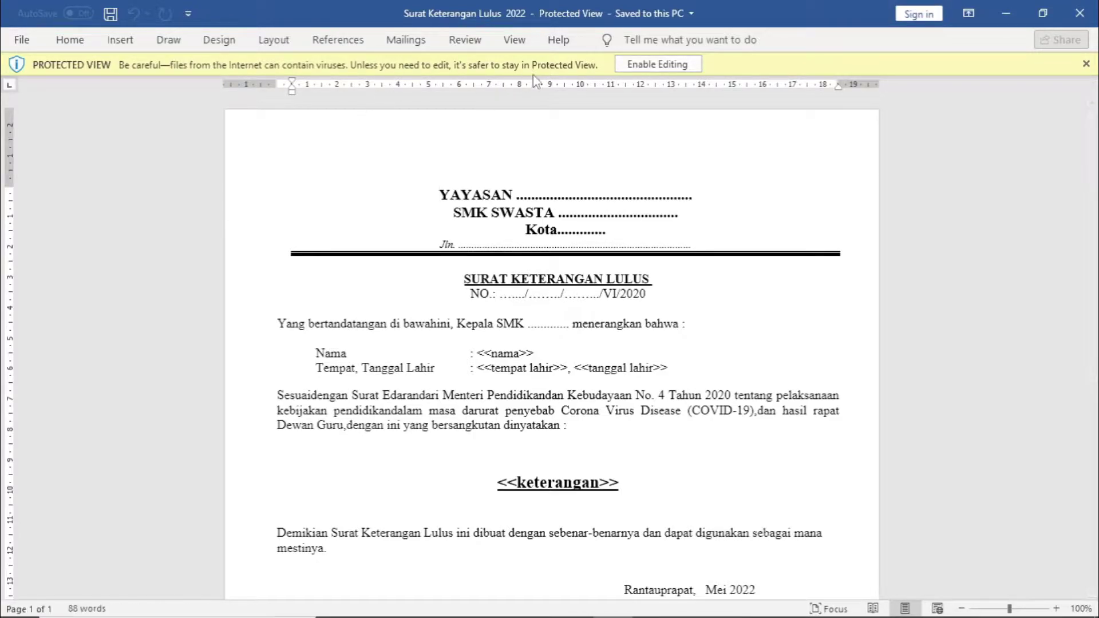
pyautogui.click(656, 67)
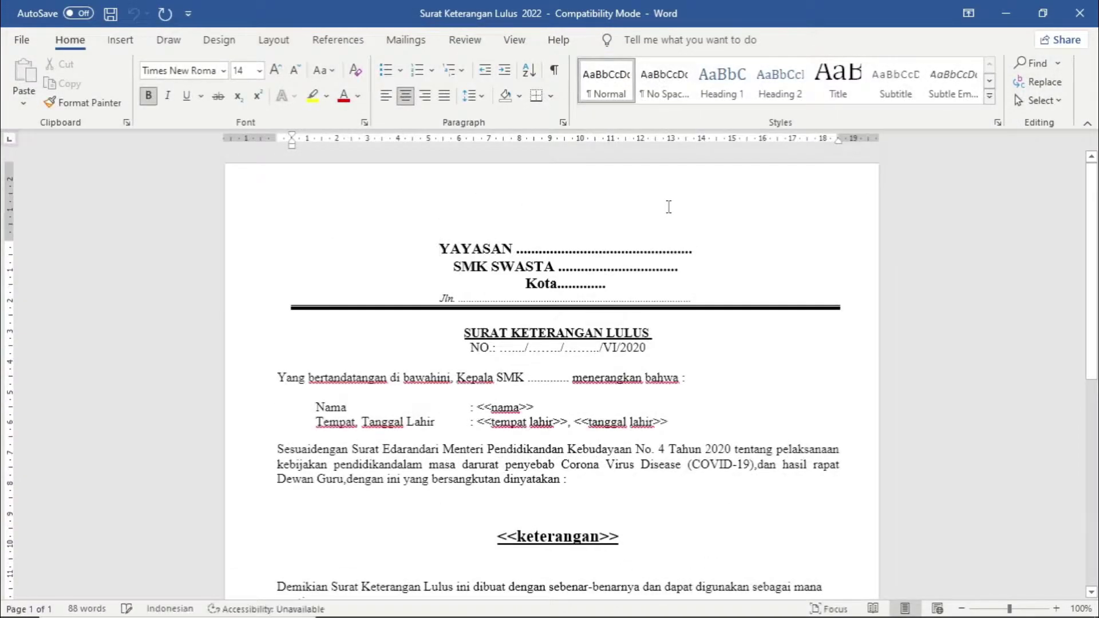
# Change the letter number's year to 2022 and insert the missing spaces in "bertanda tangan" and "bawah ini" in the opening sentence
pyautogui.scroll(-3, 668, 206)
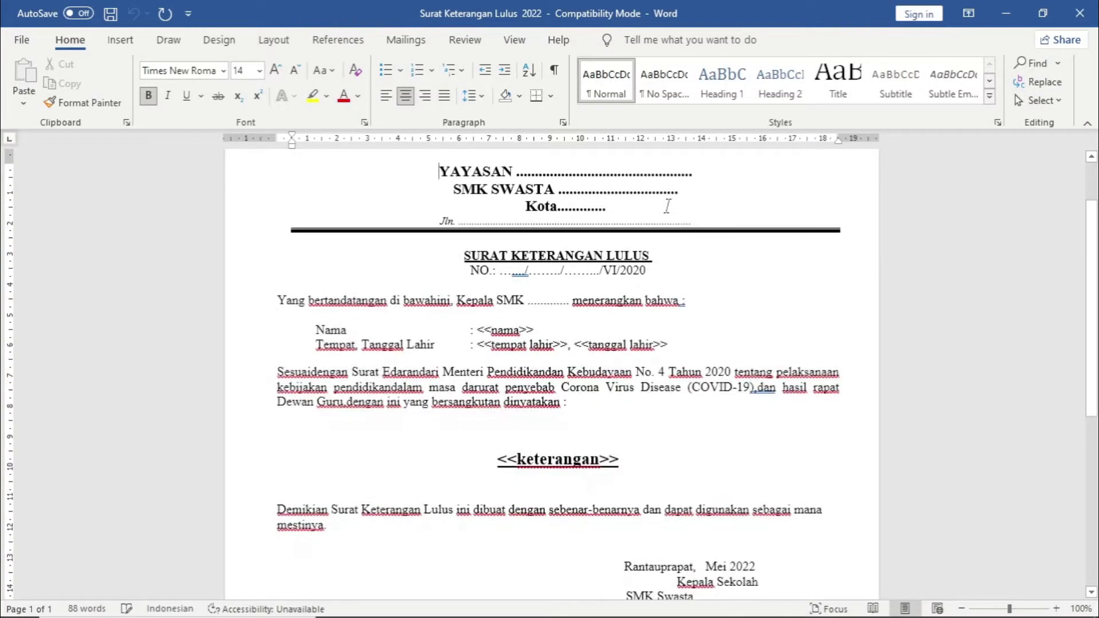
pyautogui.scroll(2, 668, 206)
pyautogui.moveTo(699, 171); pyautogui.dragTo(599, 179)
pyautogui.click(681, 190)
pyautogui.moveTo(606, 207); pyautogui.dragTo(575, 208)
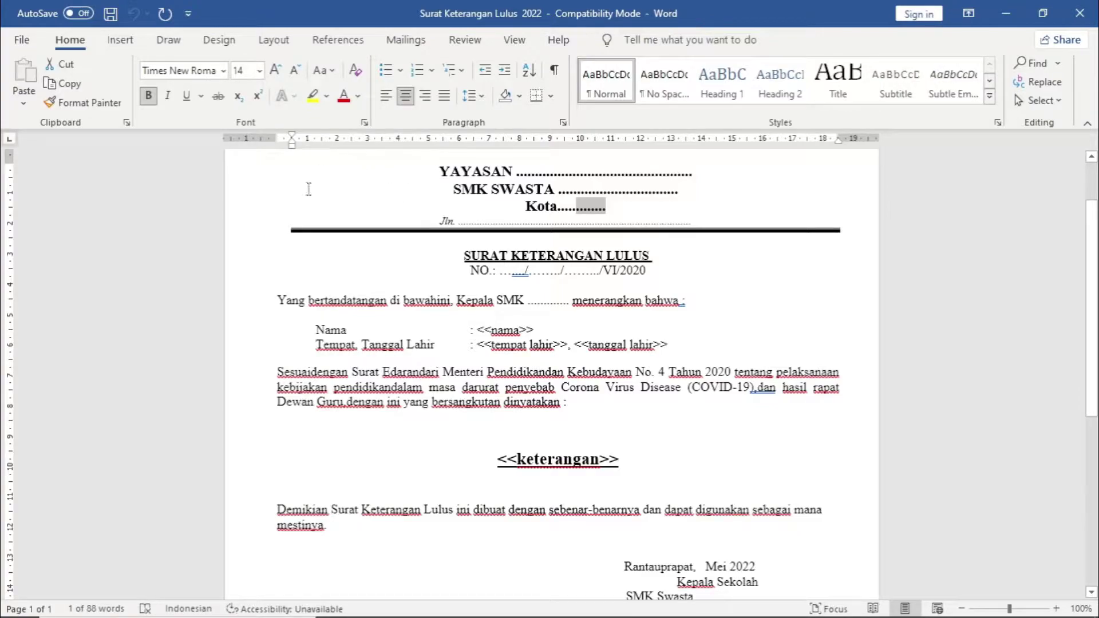
pyautogui.click(646, 271)
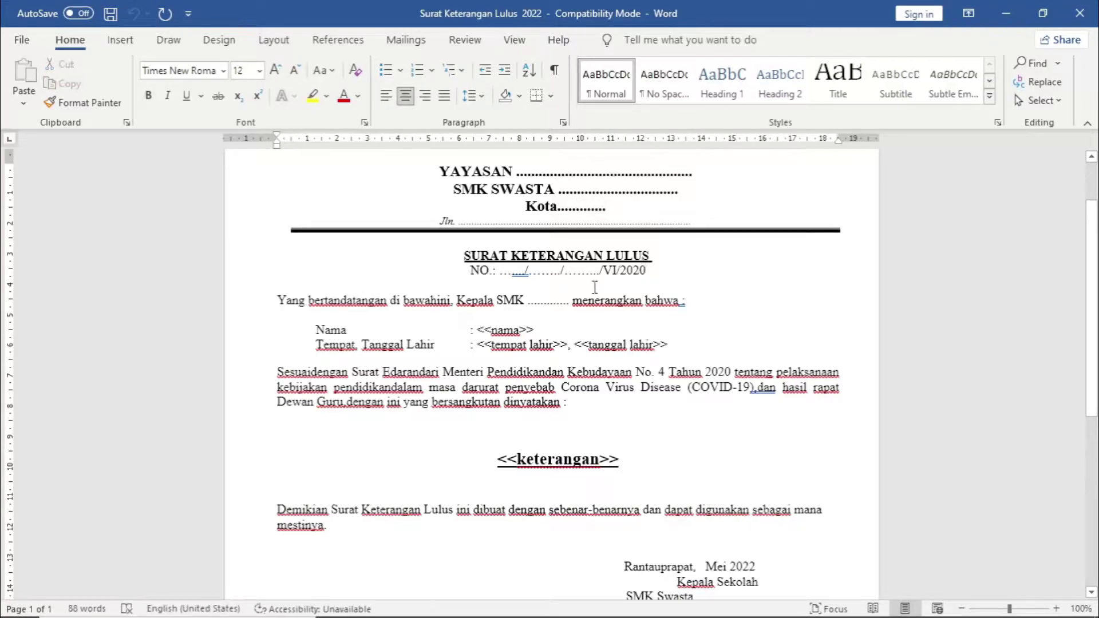
pyautogui.press('BackSpace')
pyautogui.write('2')
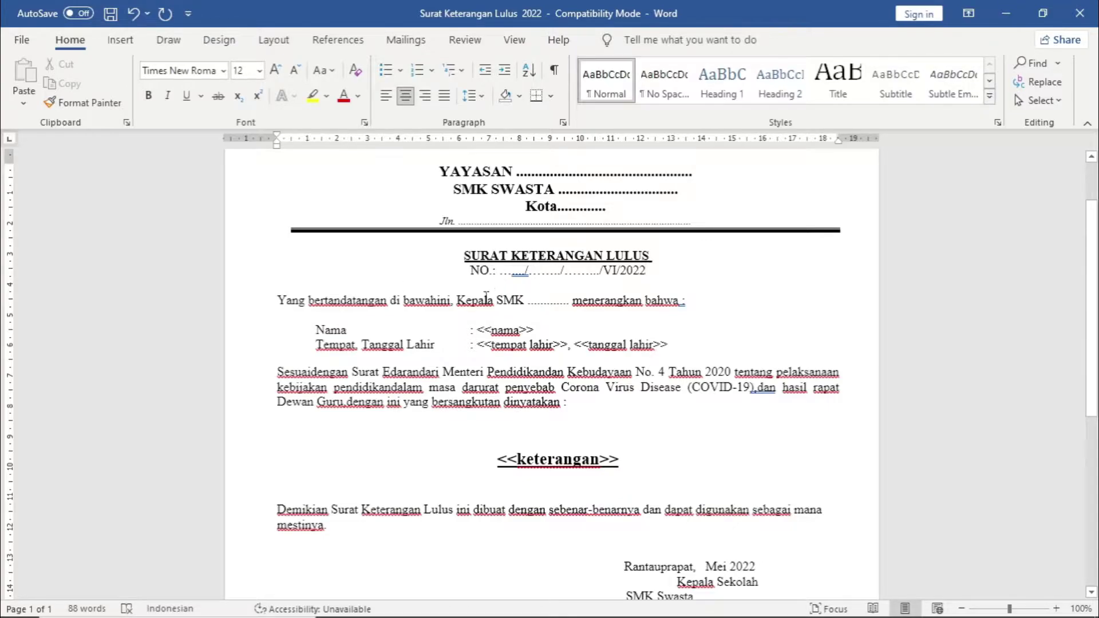
pyautogui.click(353, 301)
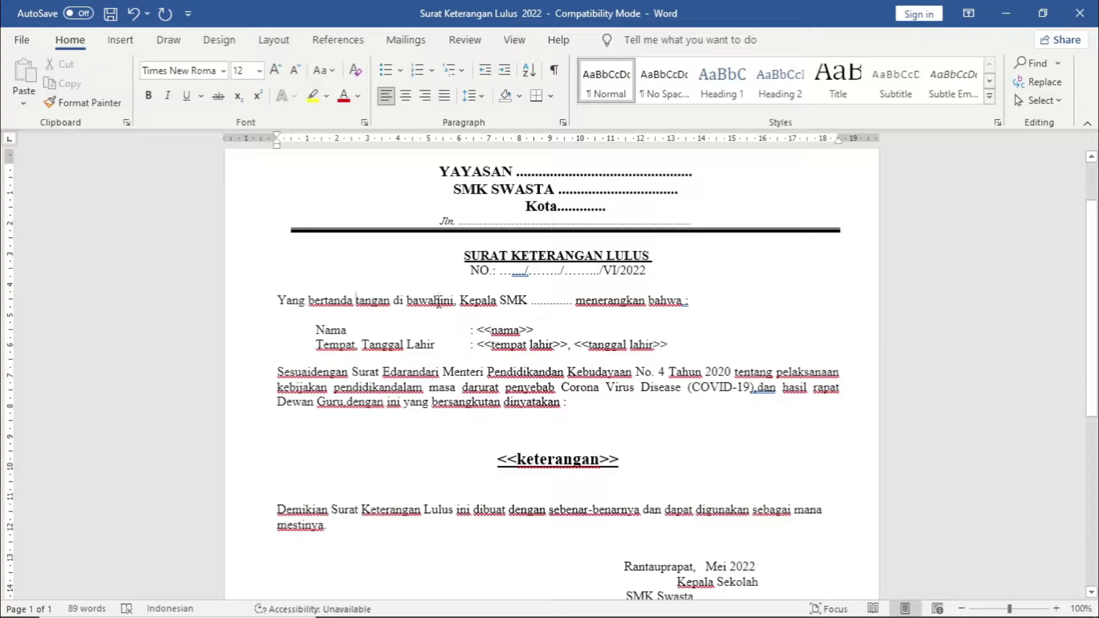
pyautogui.click(441, 300)
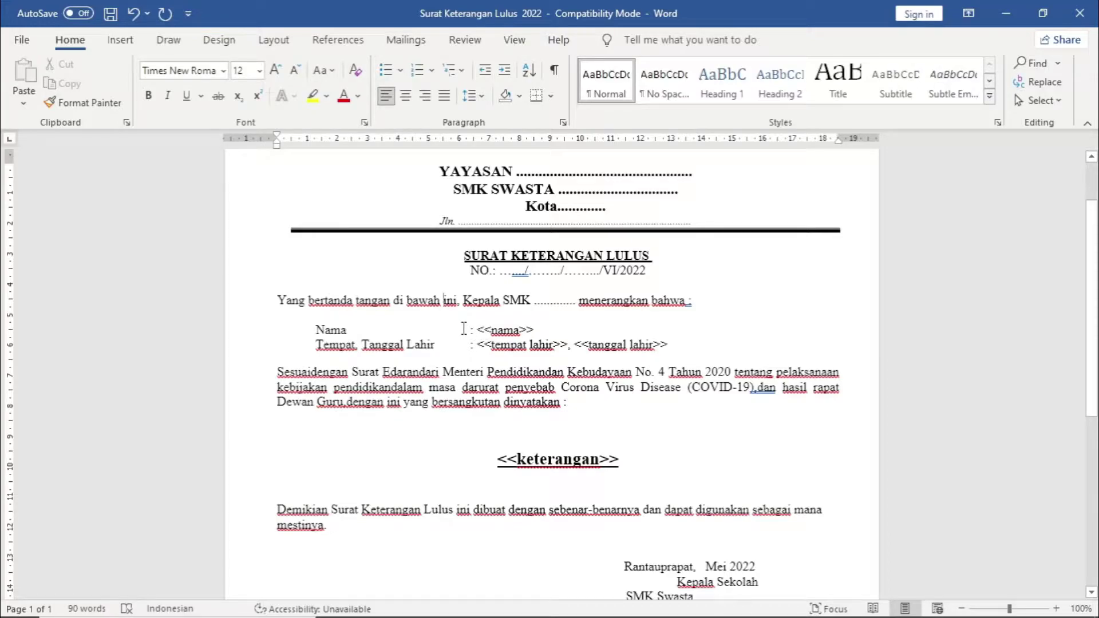
# Examine the nama, tempat lahir, tanggal lahir and keterangan placeholders and the signature block in the letter
pyautogui.click(483, 329)
pyautogui.moveTo(478, 329); pyautogui.dragTo(534, 329)
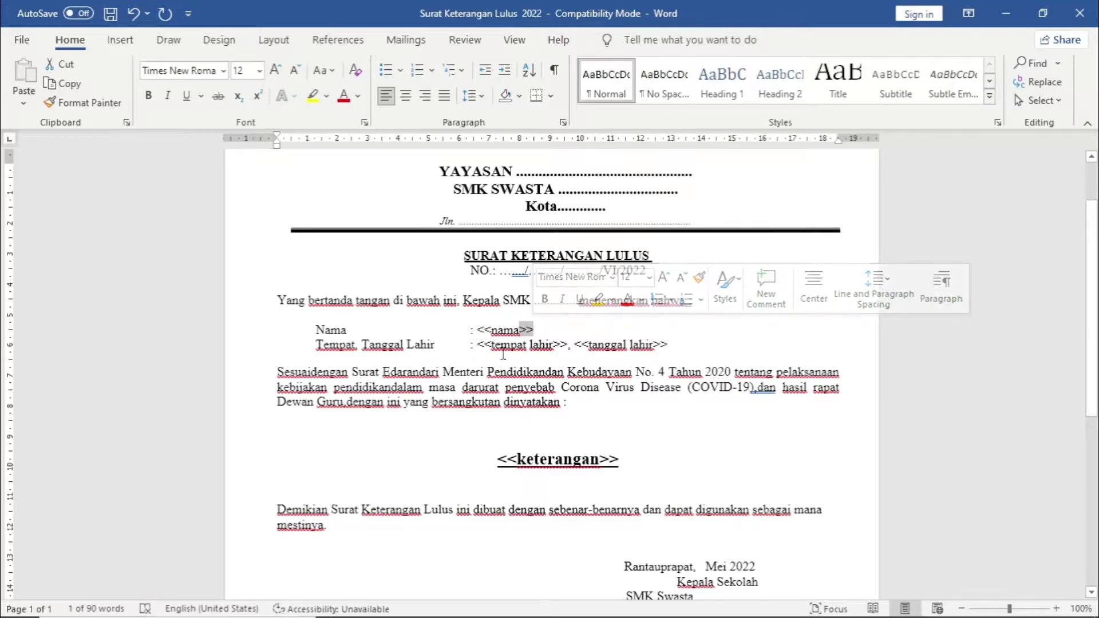
pyautogui.click(499, 371)
pyautogui.click(550, 343)
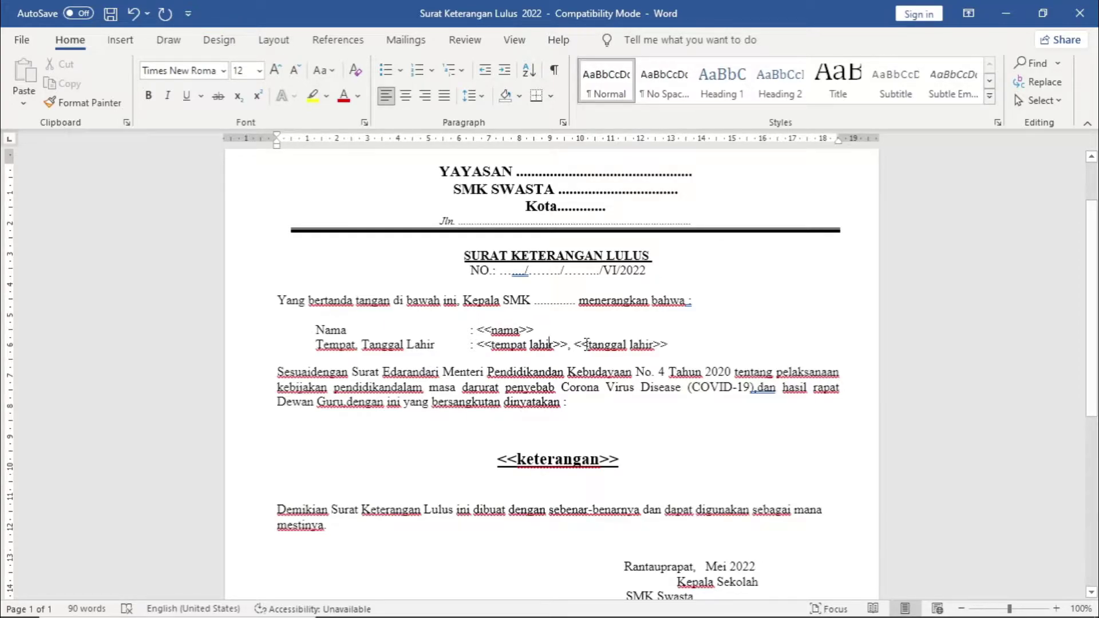
pyautogui.click(597, 344)
pyautogui.scroll(-4, 630, 346)
pyautogui.scroll(1, 629, 350)
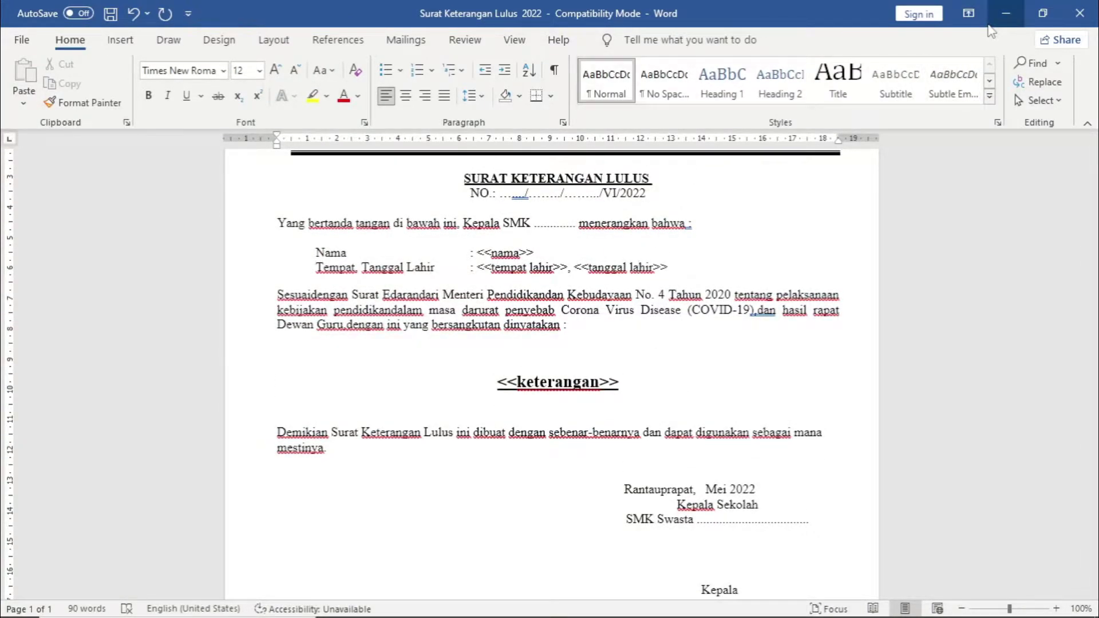
# Close the letter without saving changes, minimize the folder window, and switch to Google Drive in Chrome
pyautogui.click(1074, 8)
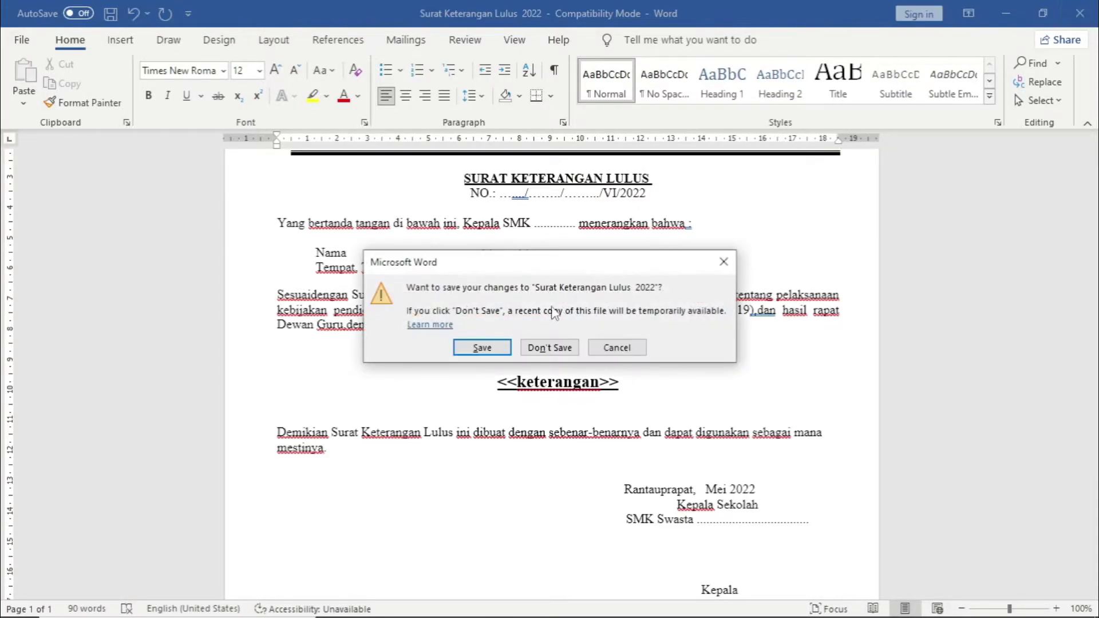
pyautogui.click(548, 350)
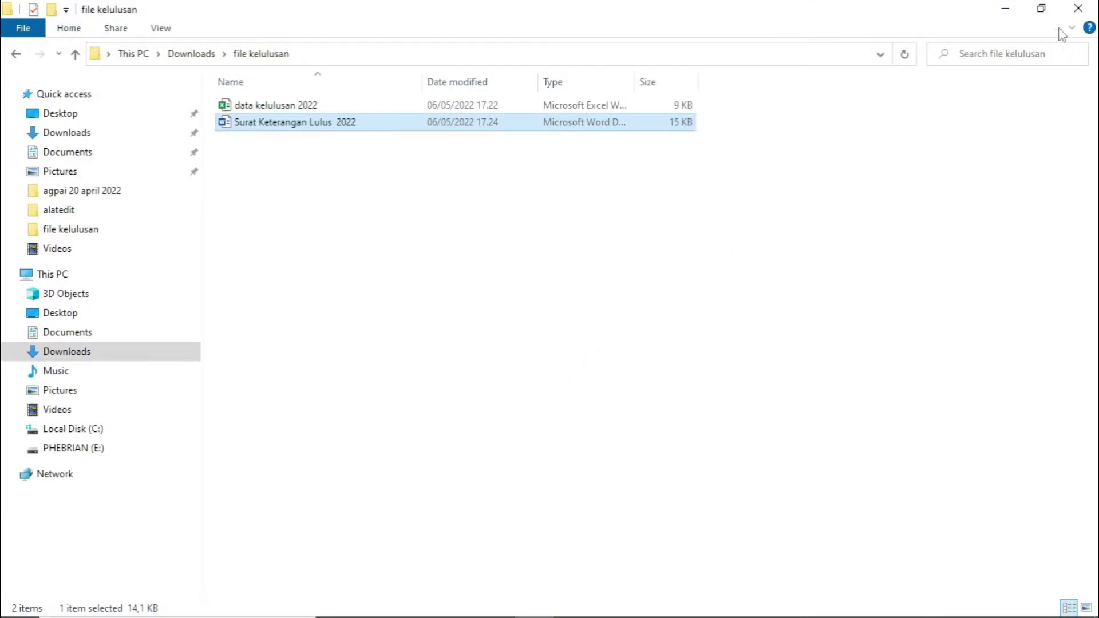
pyautogui.click(1007, 8)
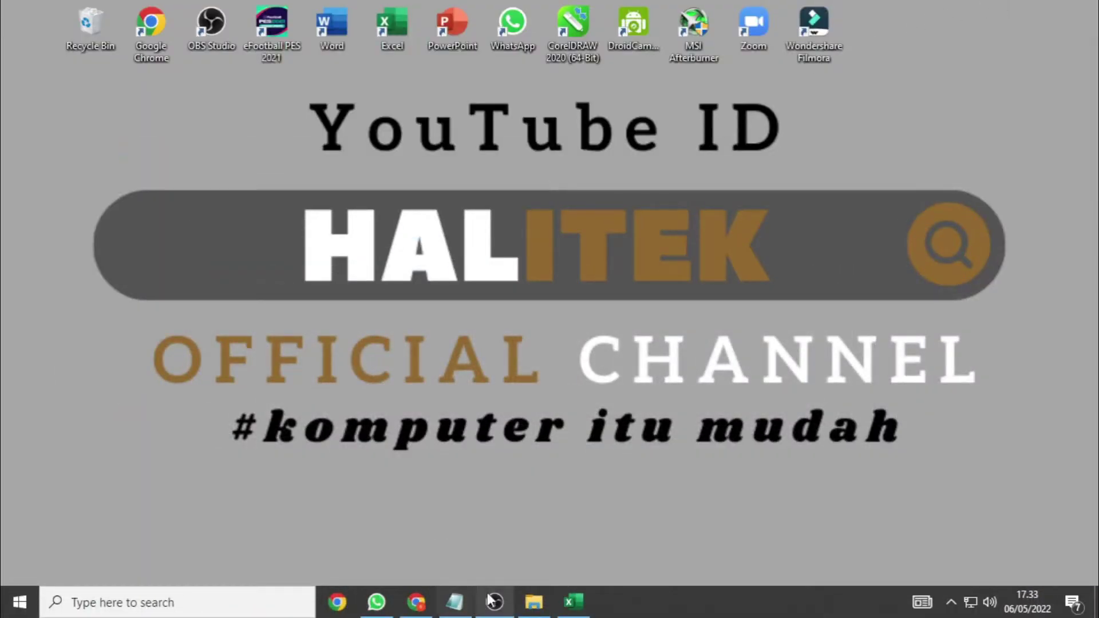
pyautogui.click(430, 607)
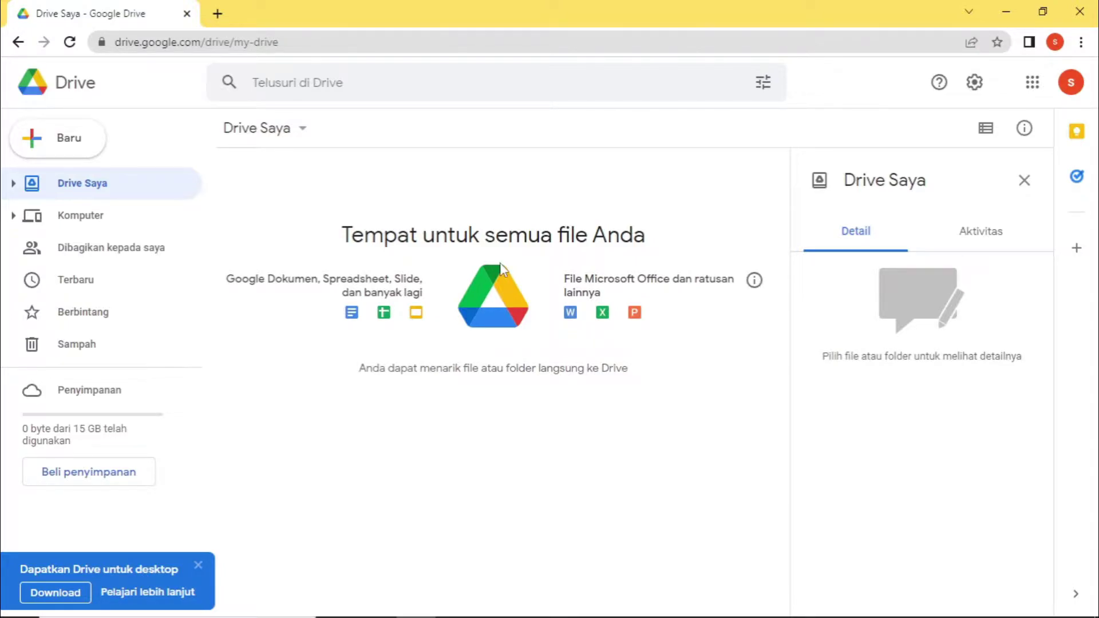
# Create a new folder named "kelulusan 2022" in Drive Saya
pyautogui.rightClick(306, 177)
pyautogui.click(379, 219)
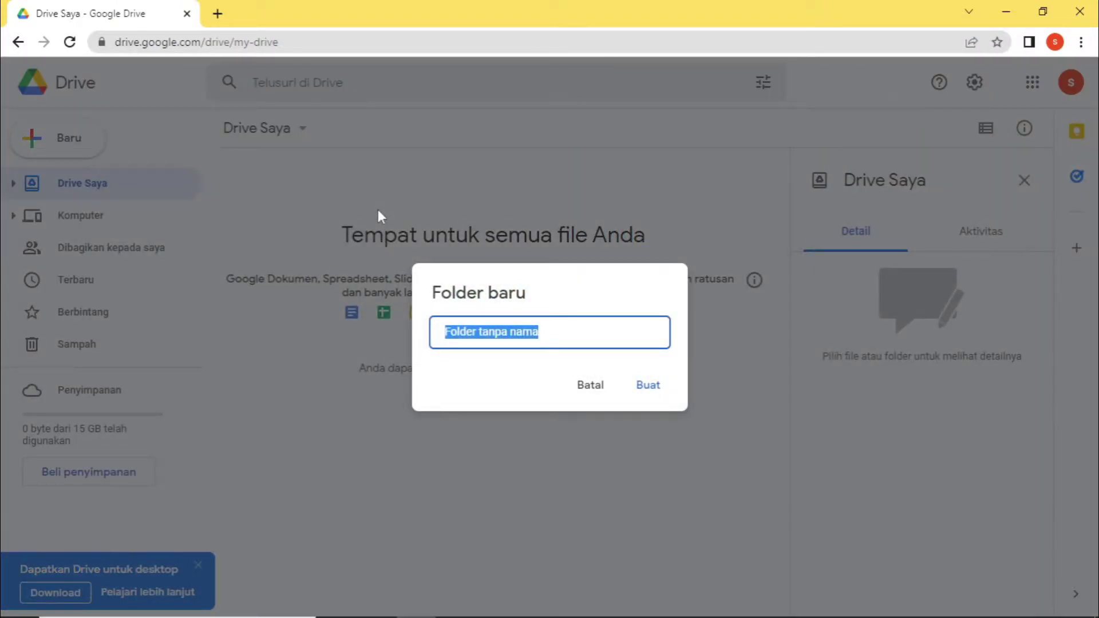
pyautogui.write('kelulusan 2022')
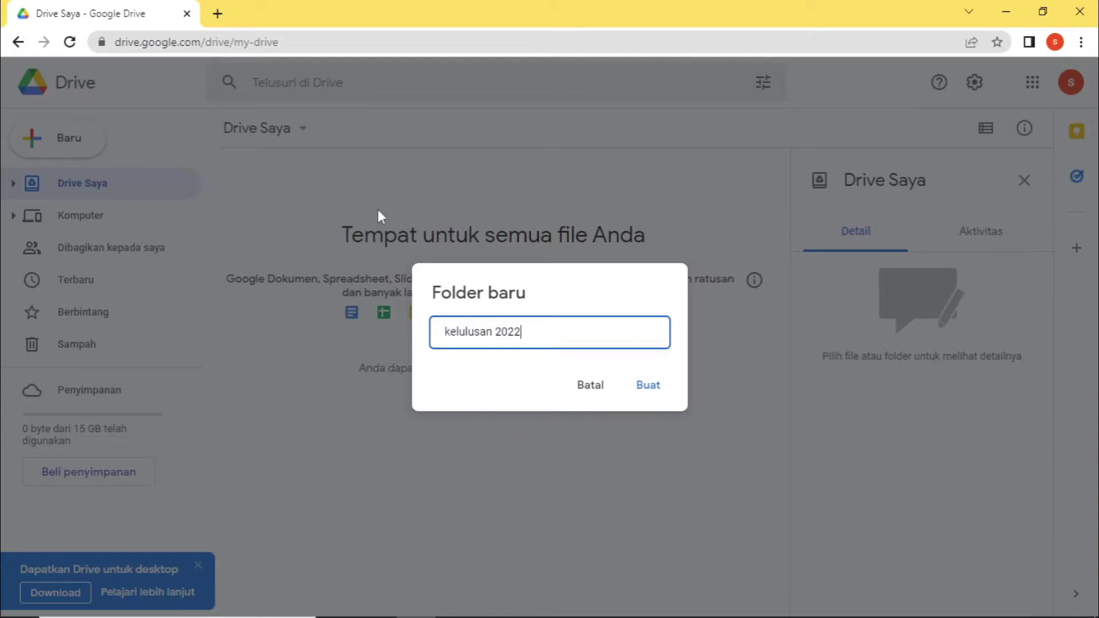
pyautogui.click(637, 387)
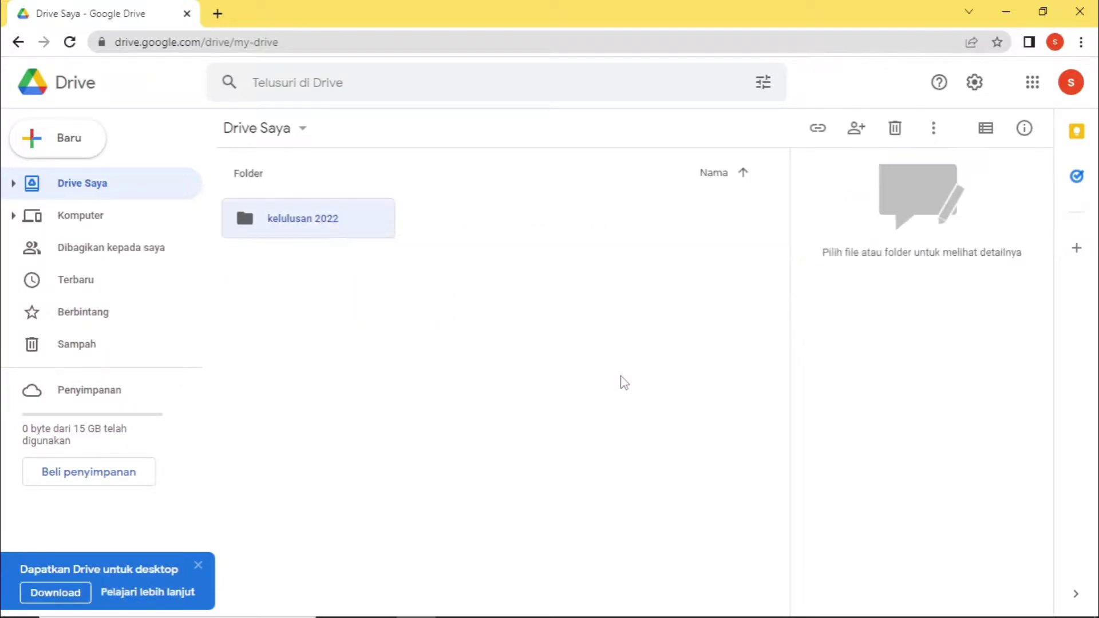
# Upload "Surat Keterangan Lulus 2022" from the file kelulusan folder in Downloads into the kelulusan 2022 Drive folder
pyautogui.doubleClick(345, 225)
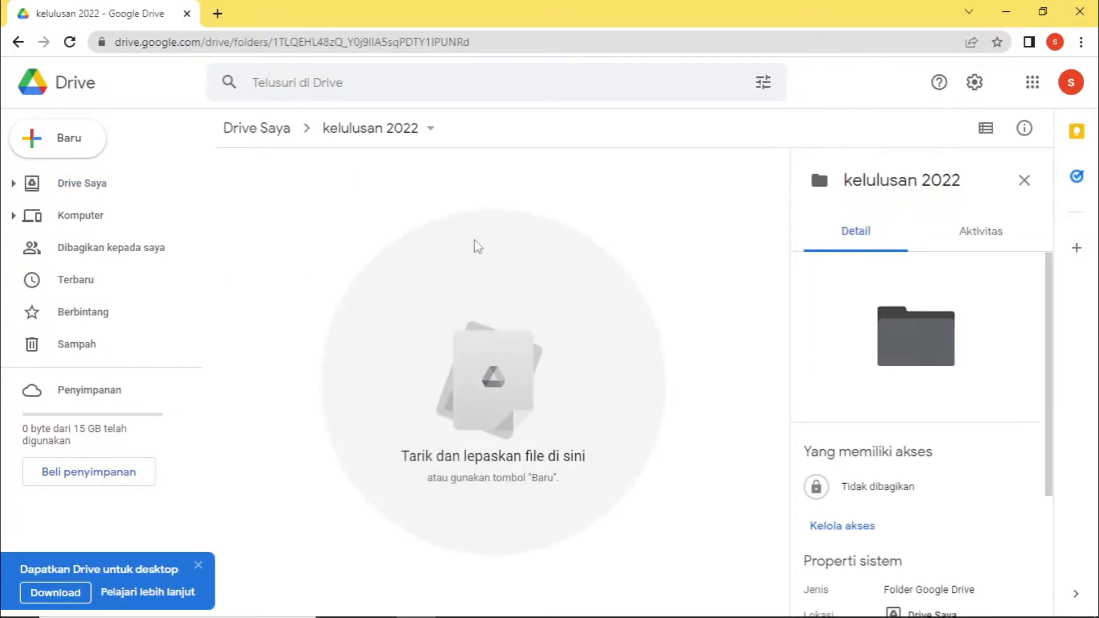
pyautogui.rightClick(419, 225)
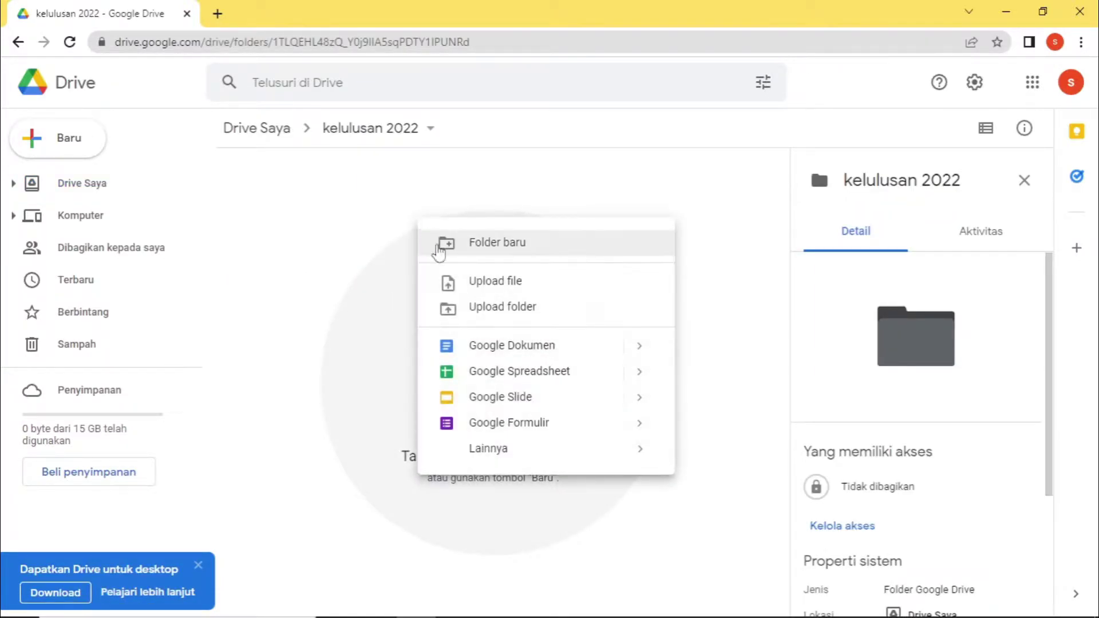
pyautogui.click(492, 284)
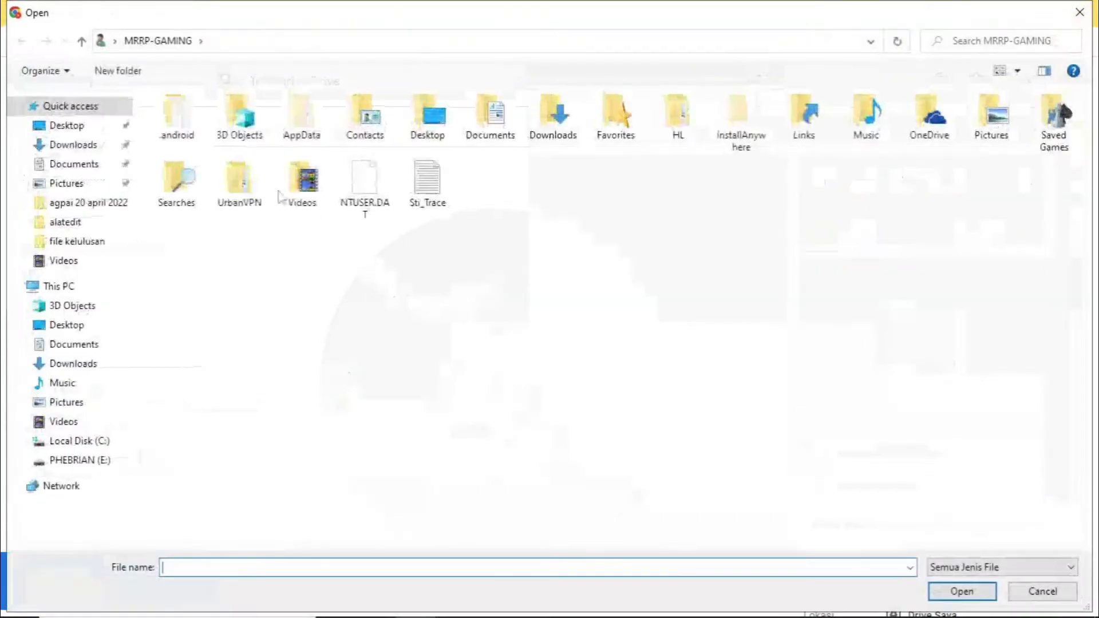
pyautogui.click(95, 144)
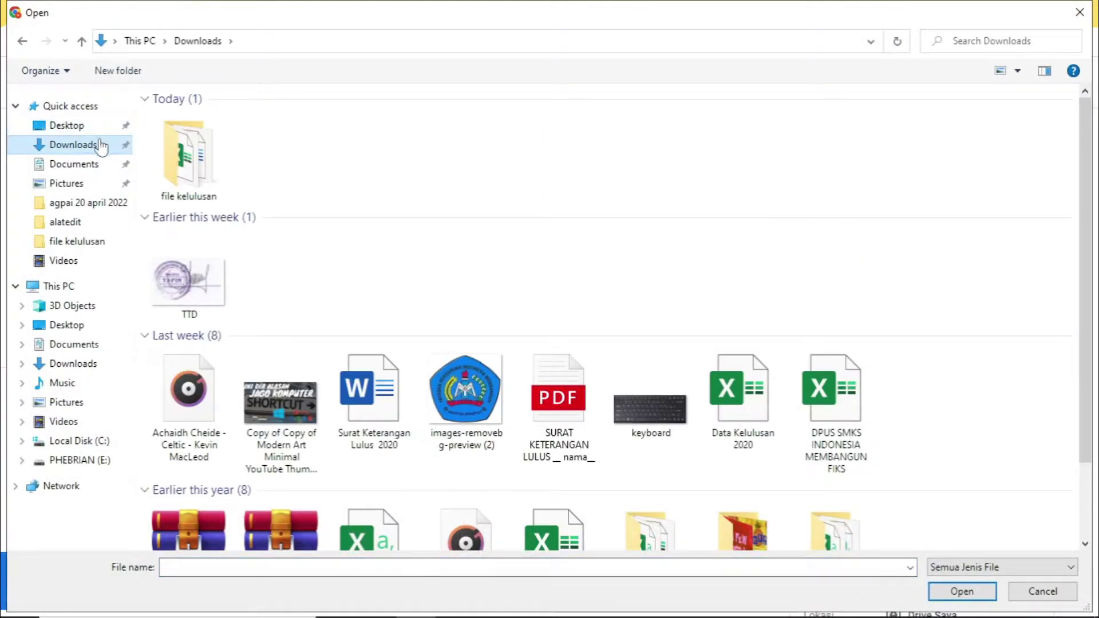
pyautogui.doubleClick(185, 141)
pyautogui.click(206, 137)
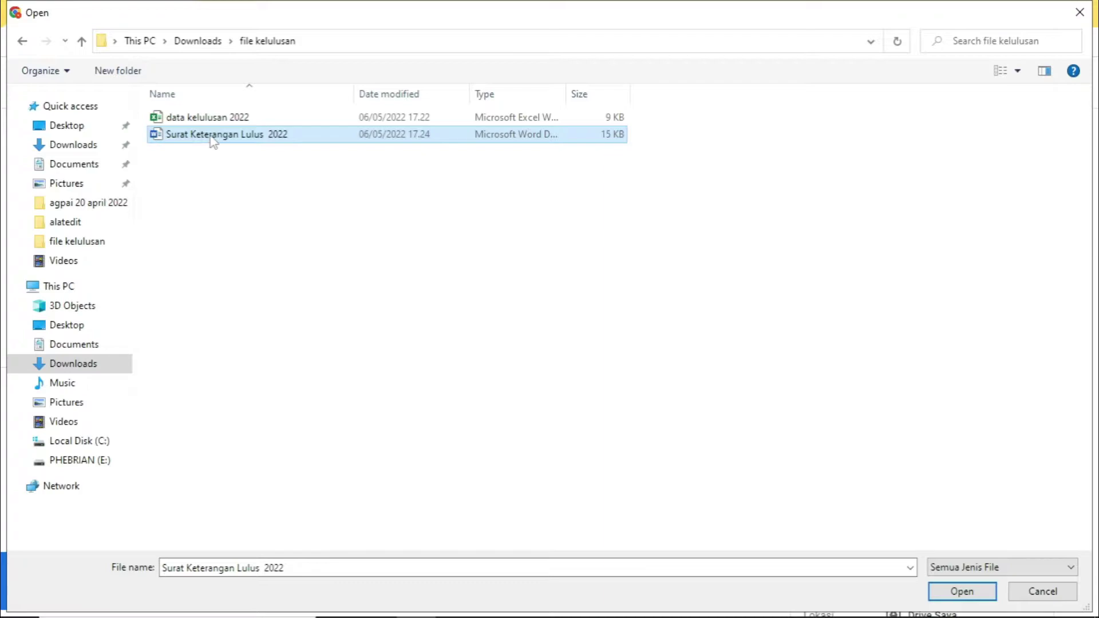
pyautogui.doubleClick(213, 137)
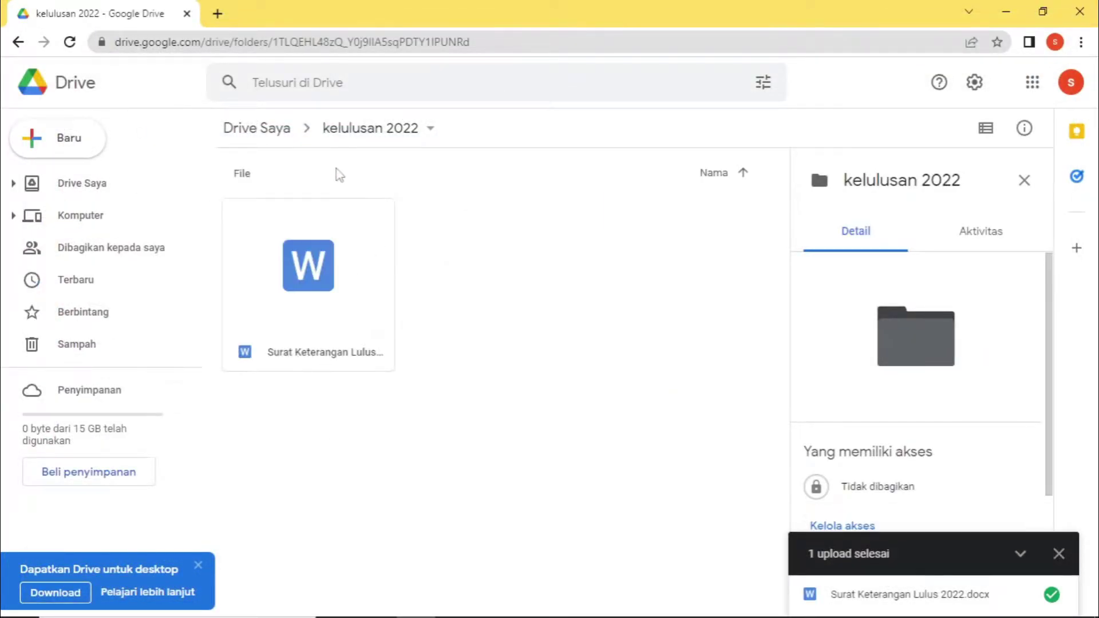
# Open the uploaded .docx letter and save it as a Google Docs document, dismissing the introductory pop-ups
pyautogui.doubleClick(344, 273)
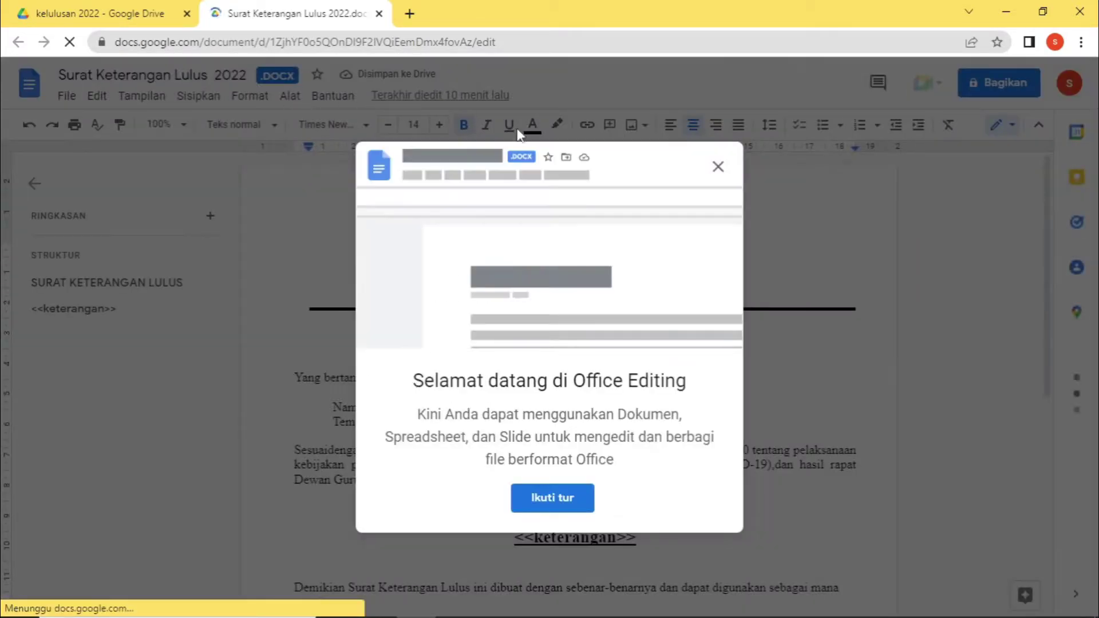
pyautogui.click(718, 167)
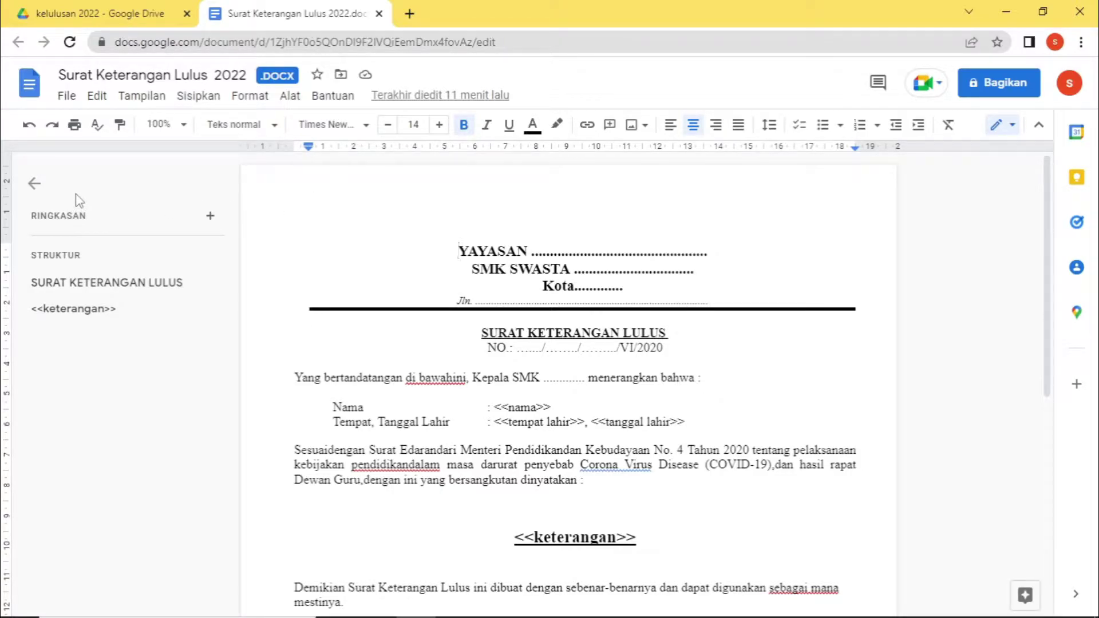
pyautogui.click(66, 96)
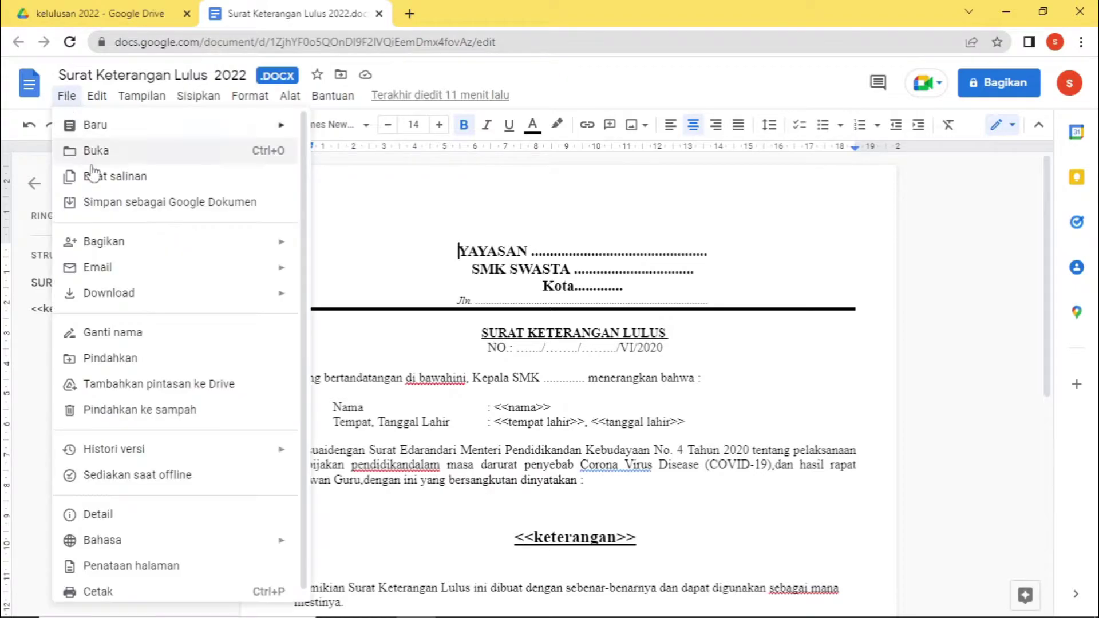
pyautogui.click(102, 206)
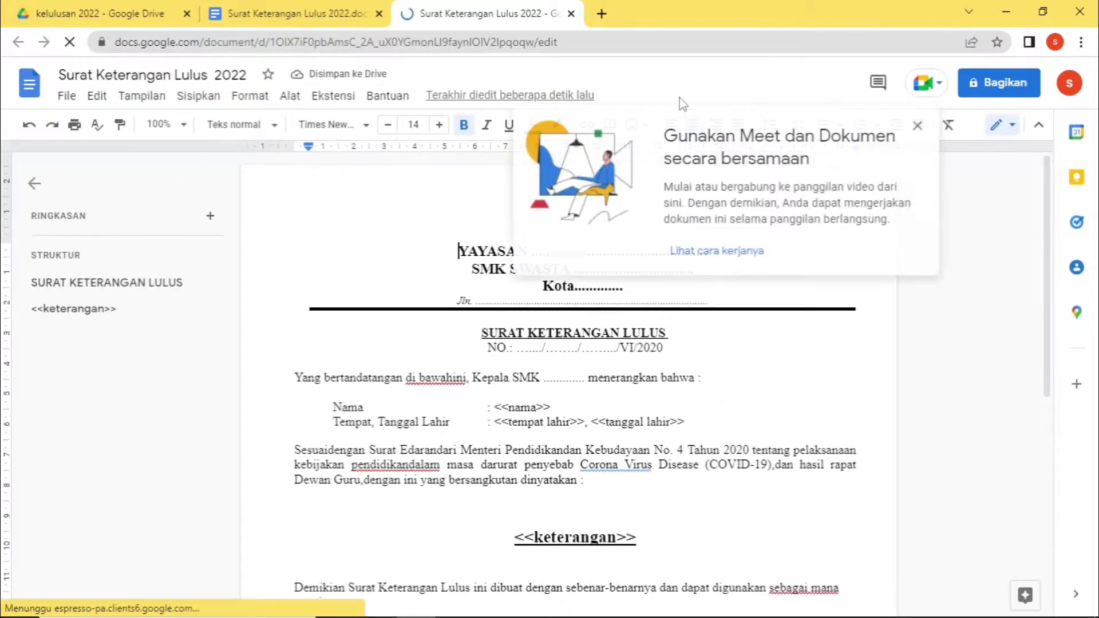
pyautogui.click(917, 125)
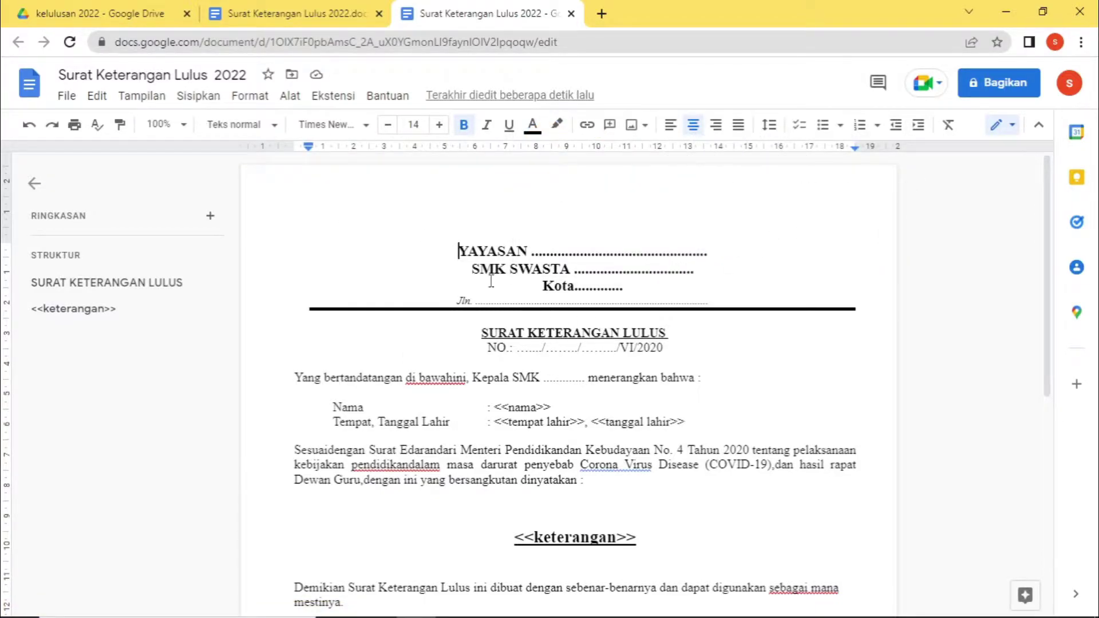
# Look through the converted letter and close both the Google Docs version and the .docx version
pyautogui.scroll(-6, 493, 272)
pyautogui.scroll(5, 493, 273)
pyautogui.scroll(-5, 492, 272)
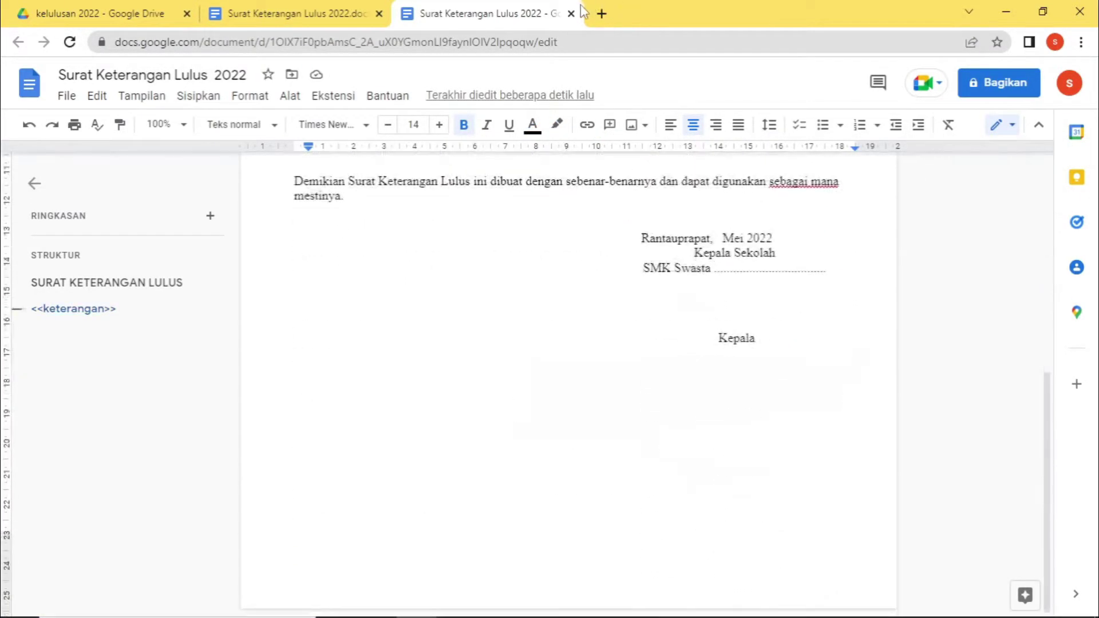
pyautogui.click(571, 13)
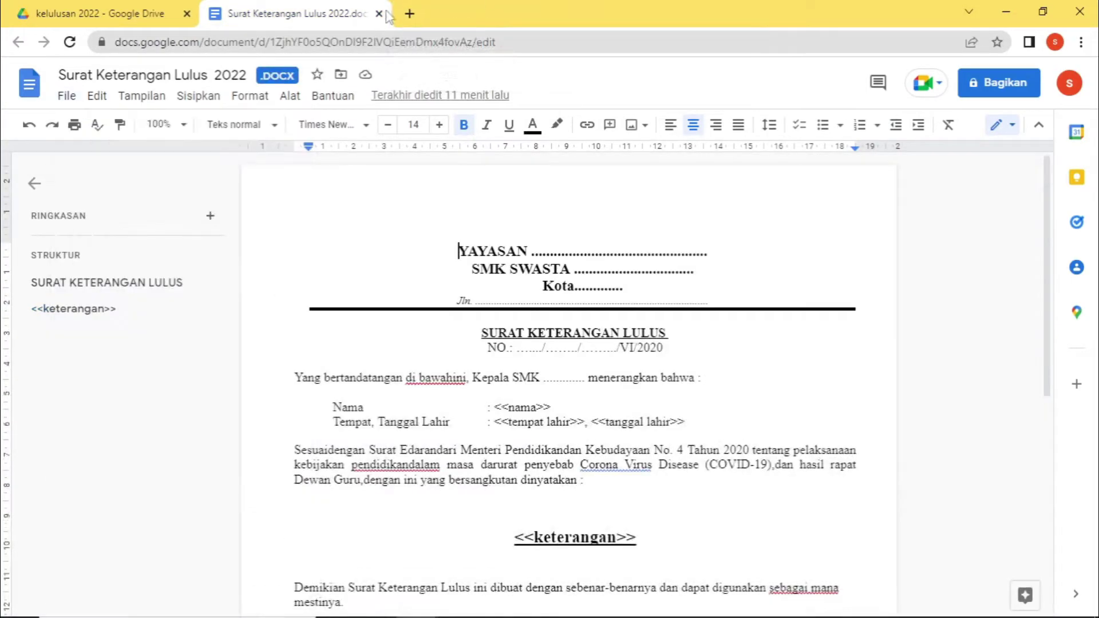
pyautogui.click(379, 13)
# Delete the .docx version of the Surat Keterangan Lulus letter from the kelulusan 2022 folder and dismiss the upload notice
pyautogui.click(509, 332)
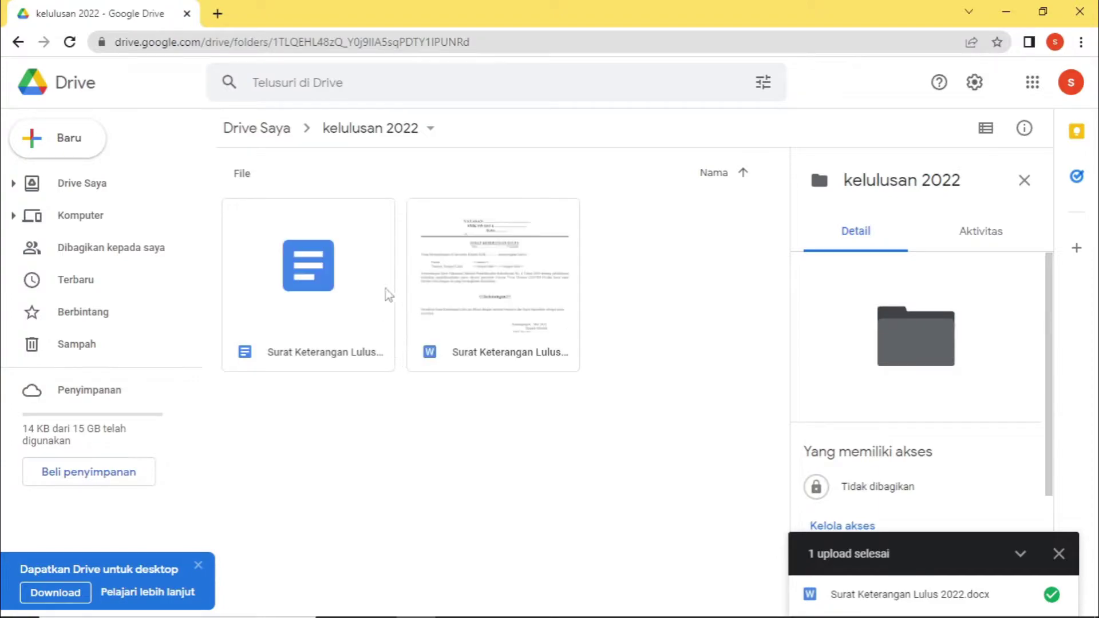
pyautogui.click(486, 286)
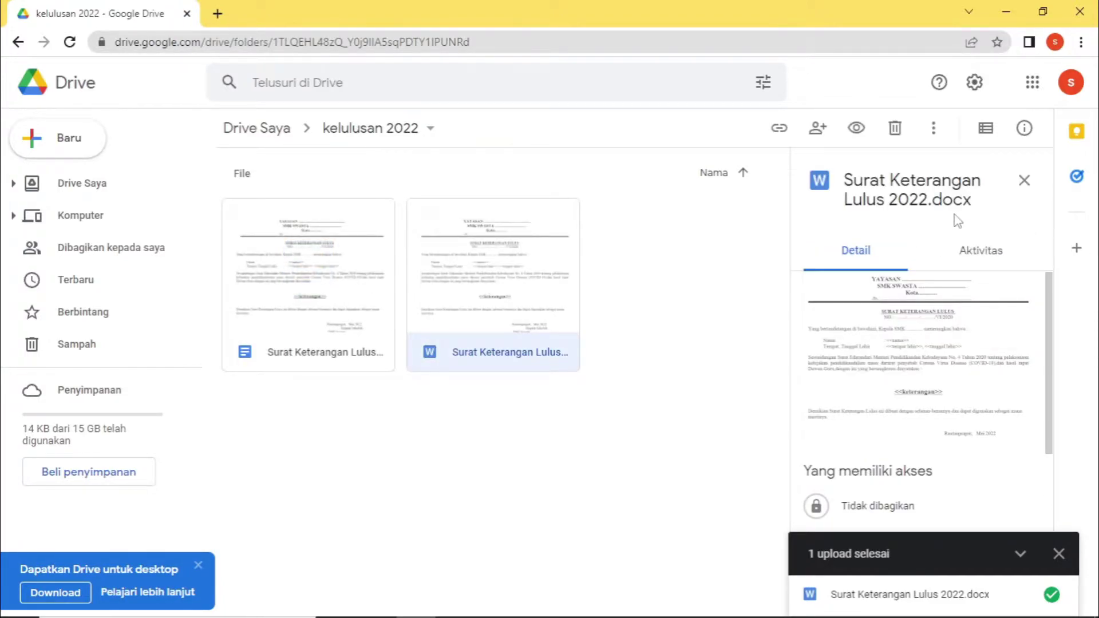
pyautogui.rightClick(505, 284)
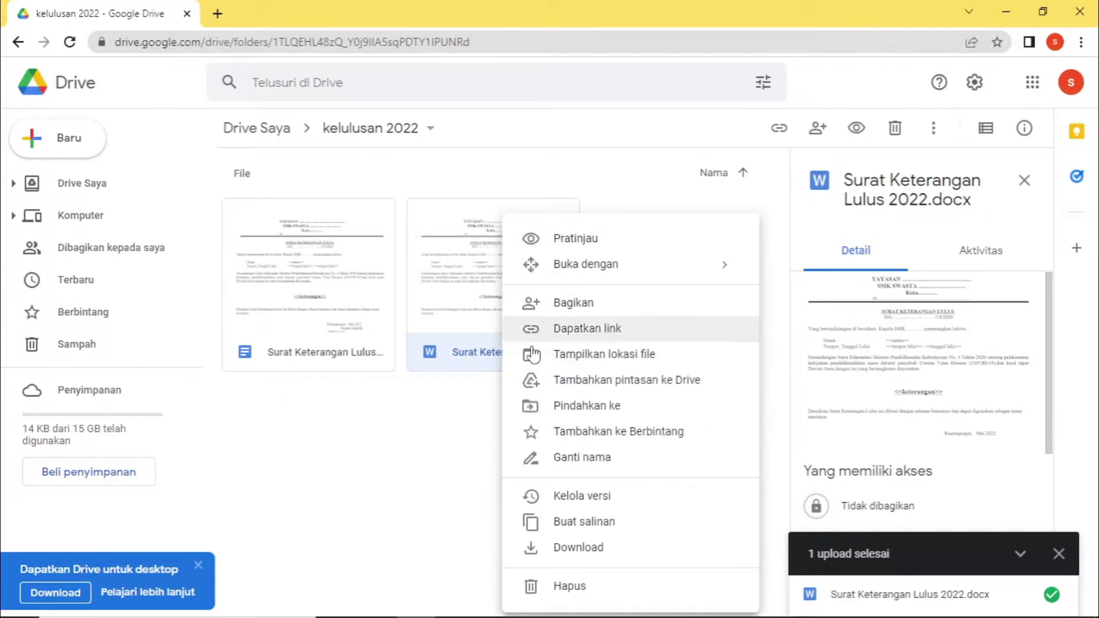
pyautogui.click(518, 587)
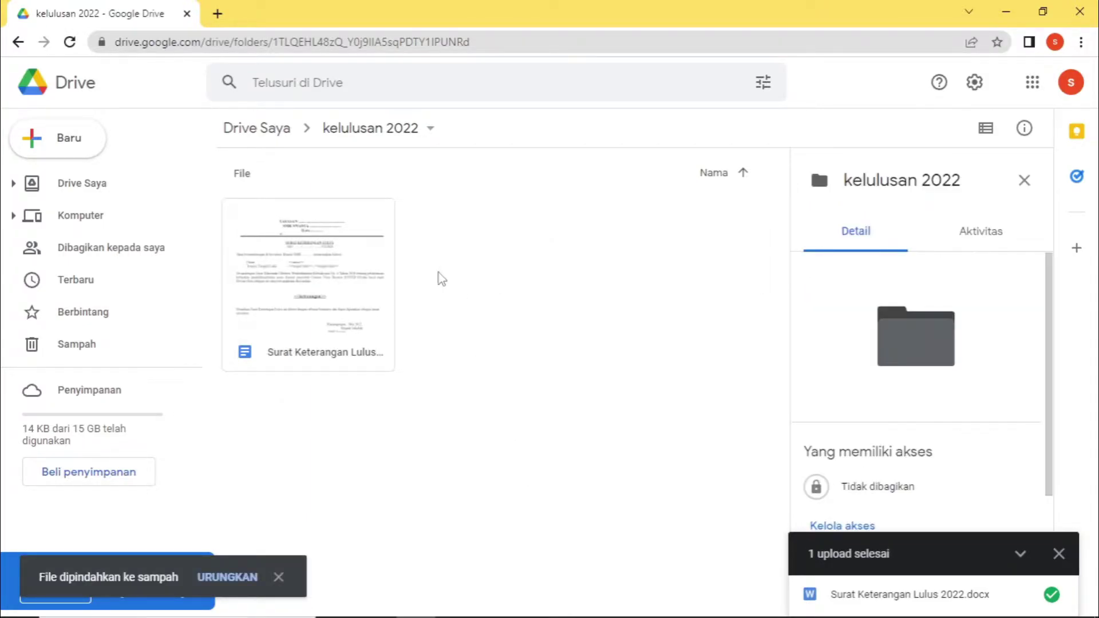
pyautogui.click(1058, 553)
# Create a new Google Form in the kelulusan 2022 folder and dismiss the introductory pop-up
pyautogui.rightClick(575, 244)
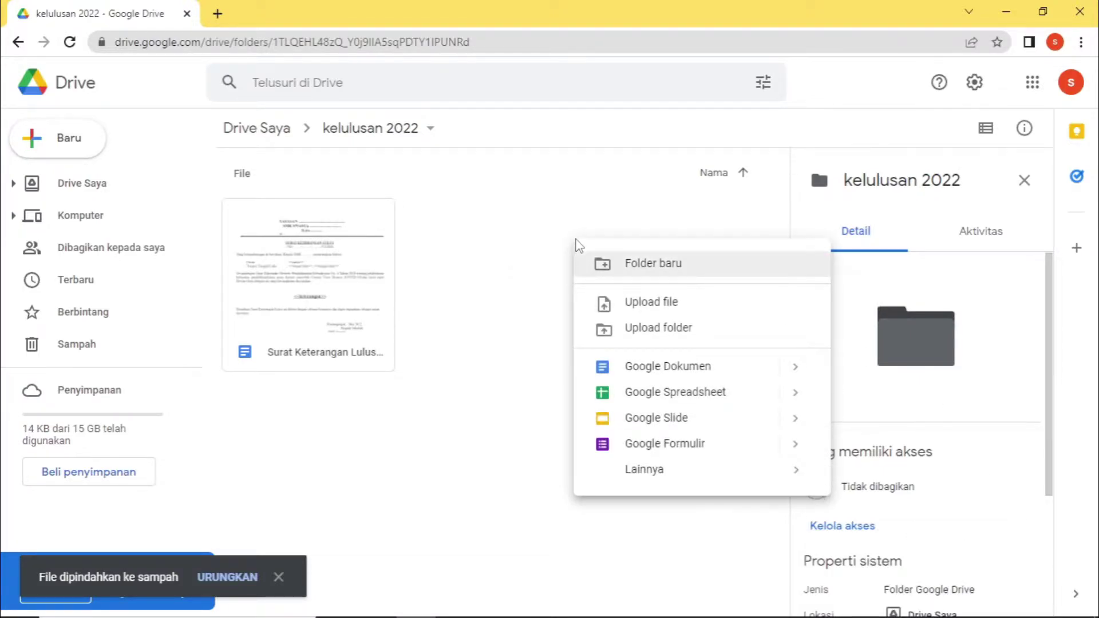
pyautogui.click(661, 445)
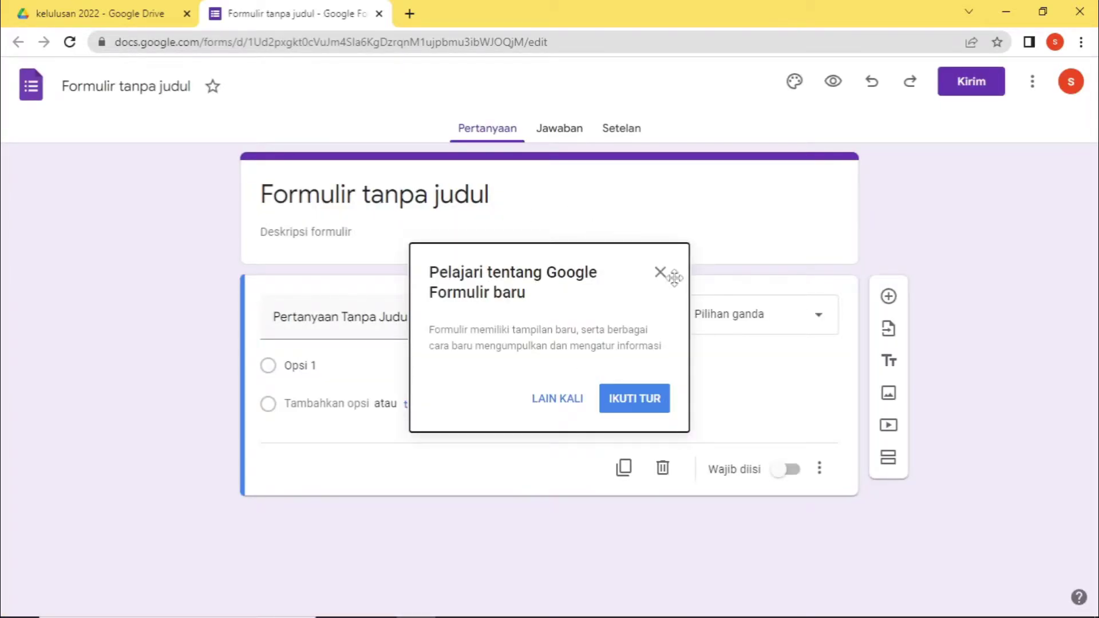
pyautogui.click(661, 273)
# Title the form "pengumuman kelulusan" and set its description to "isilah data dengan benar"
pyautogui.click(489, 194)
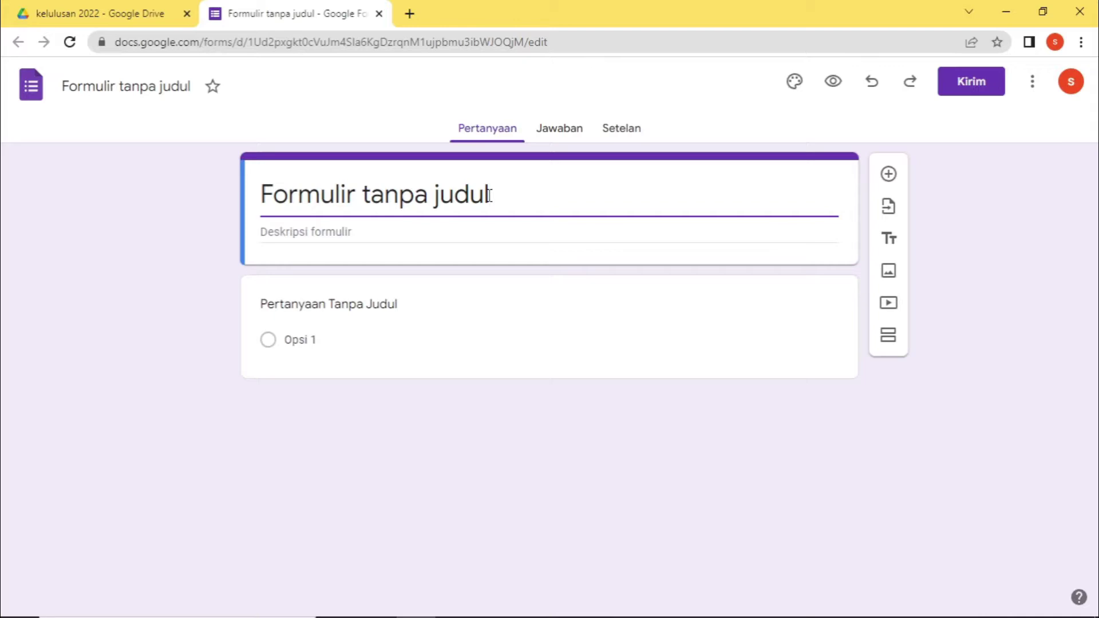
pyautogui.tripleClick(490, 194)
pyautogui.write('pe')
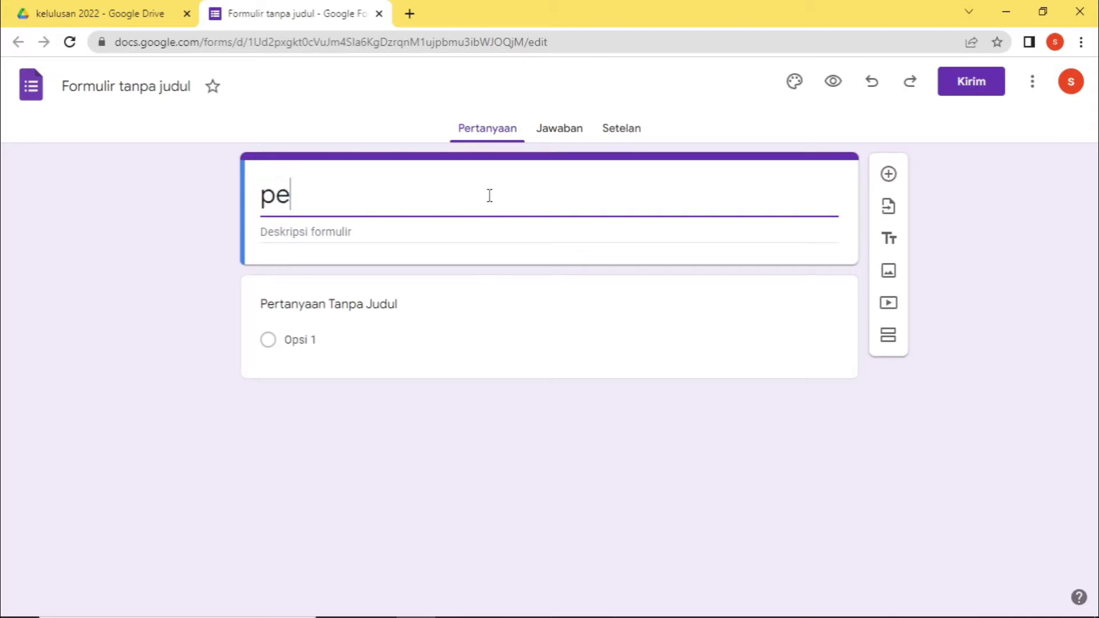
pyautogui.write('ngumuma')
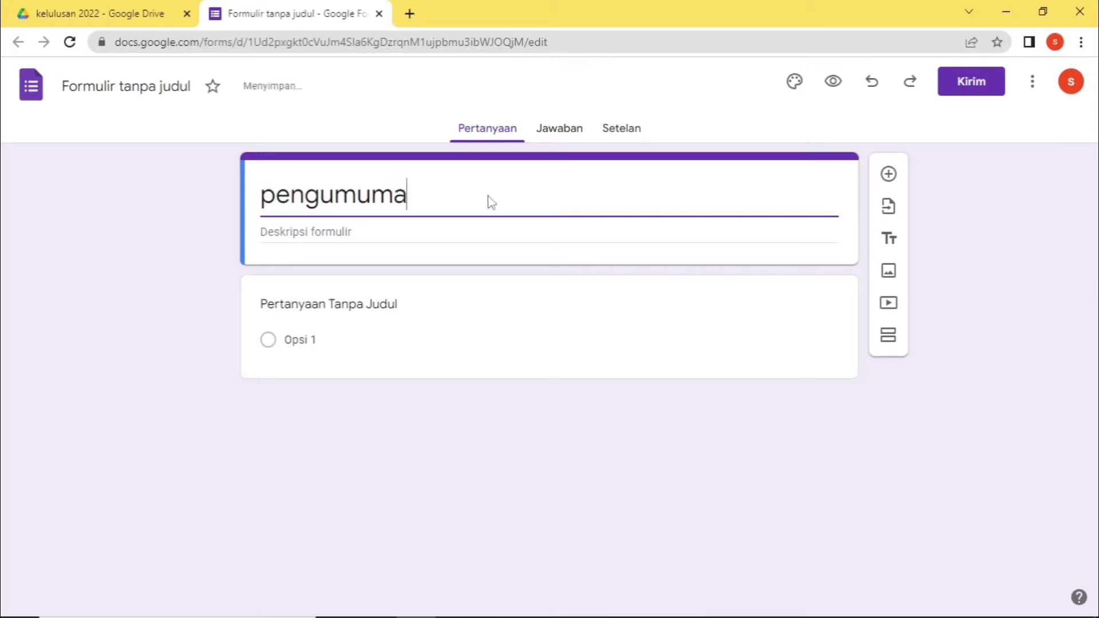
pyautogui.write('n kelulusan')
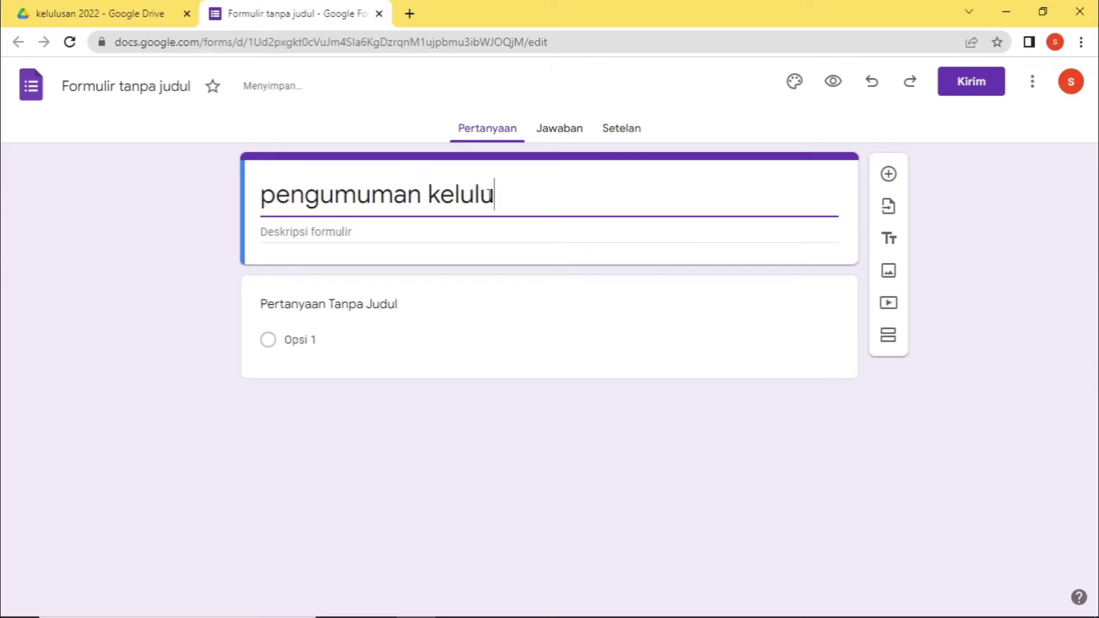
pyautogui.click(464, 231)
pyautogui.write('isi')
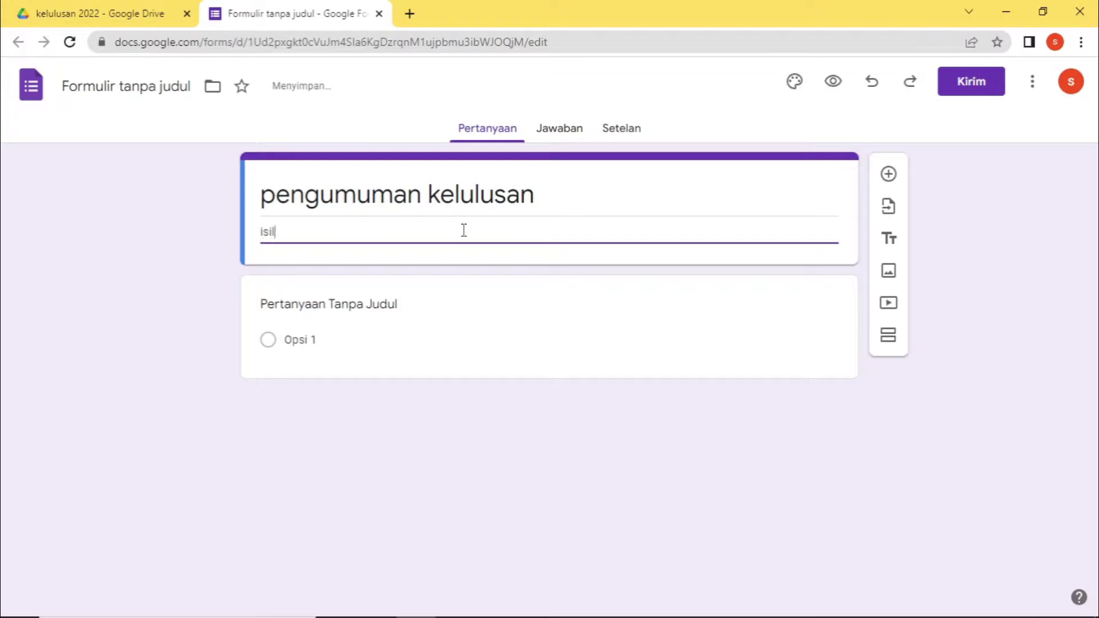
pyautogui.write('lah data dengan benar')
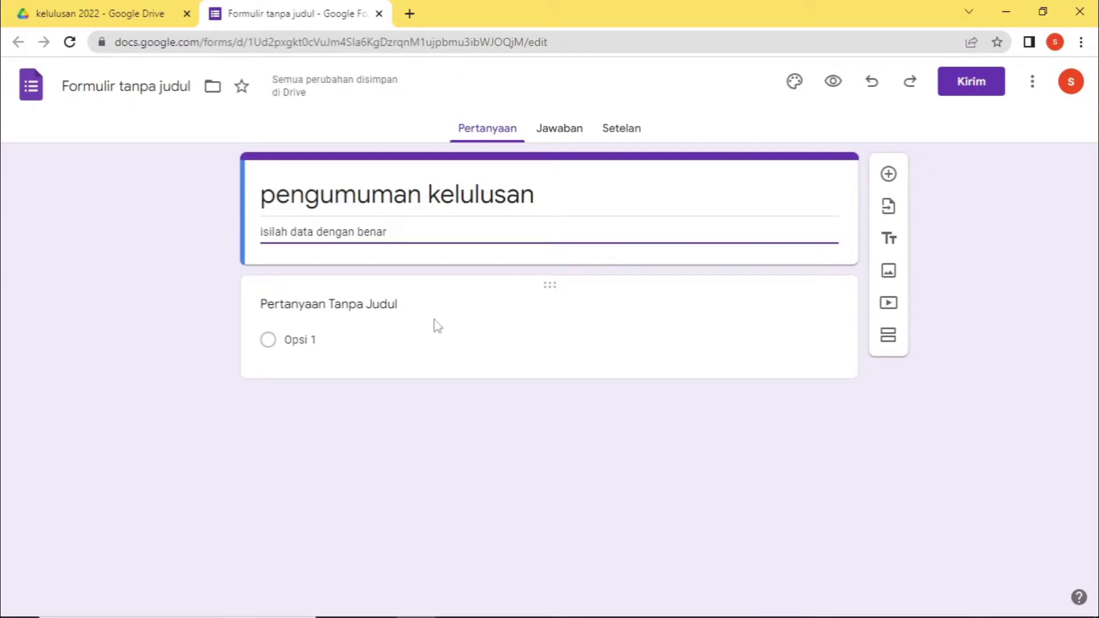
# Replace the untitled question's text with "nomor ujian" and make the question required
pyautogui.click(574, 320)
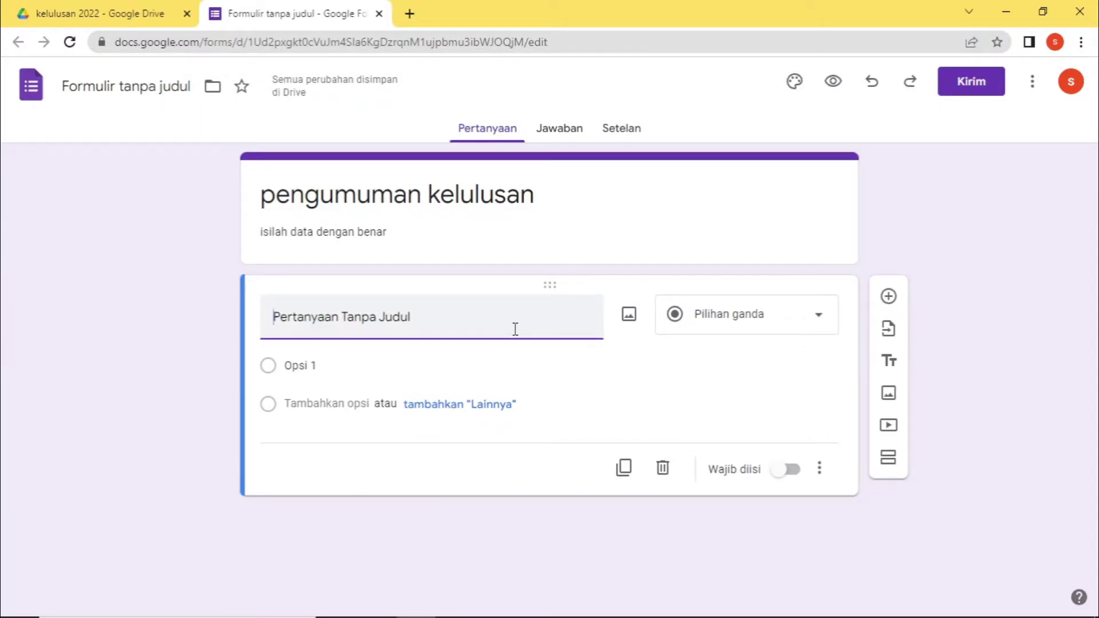
pyautogui.press('Delete')
pyautogui.press('Delete')
pyautogui.press('Delete')
pyautogui.press('Delete')
pyautogui.press('Delete')
pyautogui.press('Delete')
pyautogui.press('Delete')
pyautogui.press('Delete')
pyautogui.press('Delete')
pyautogui.press('Delete')
pyautogui.press('Delete')
pyautogui.press('Delete')
pyautogui.press('Delete')
pyautogui.press('Delete')
pyautogui.press('Delete')
pyautogui.press('Delete')
pyautogui.press('Delete')
pyautogui.press('Delete')
pyautogui.press('Delete')
pyautogui.press('Delete')
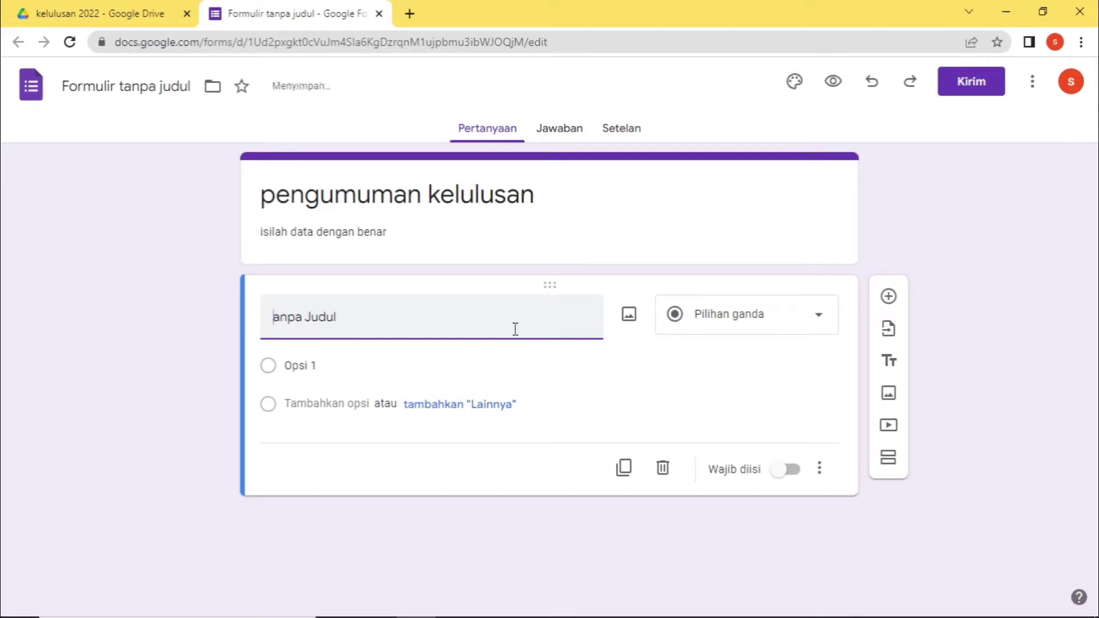
pyautogui.write('NOMO')
pyautogui.press('BackSpace')
pyautogui.press('BackSpace')
pyautogui.press('BackSpace')
pyautogui.press('BackSpace')
pyautogui.write('nomor ujian')
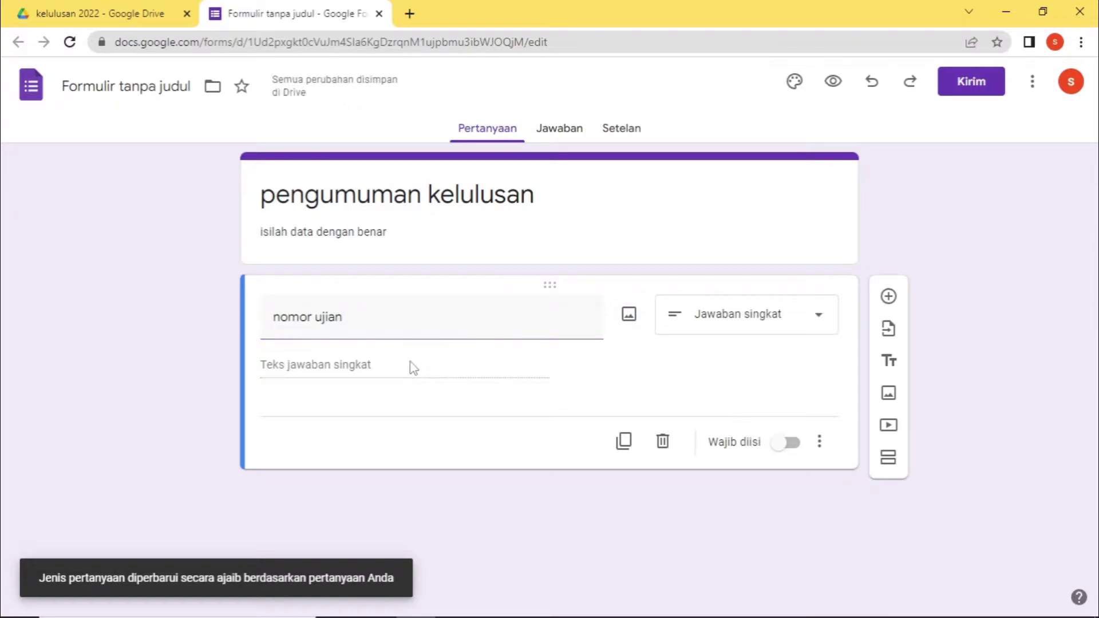
pyautogui.click(787, 444)
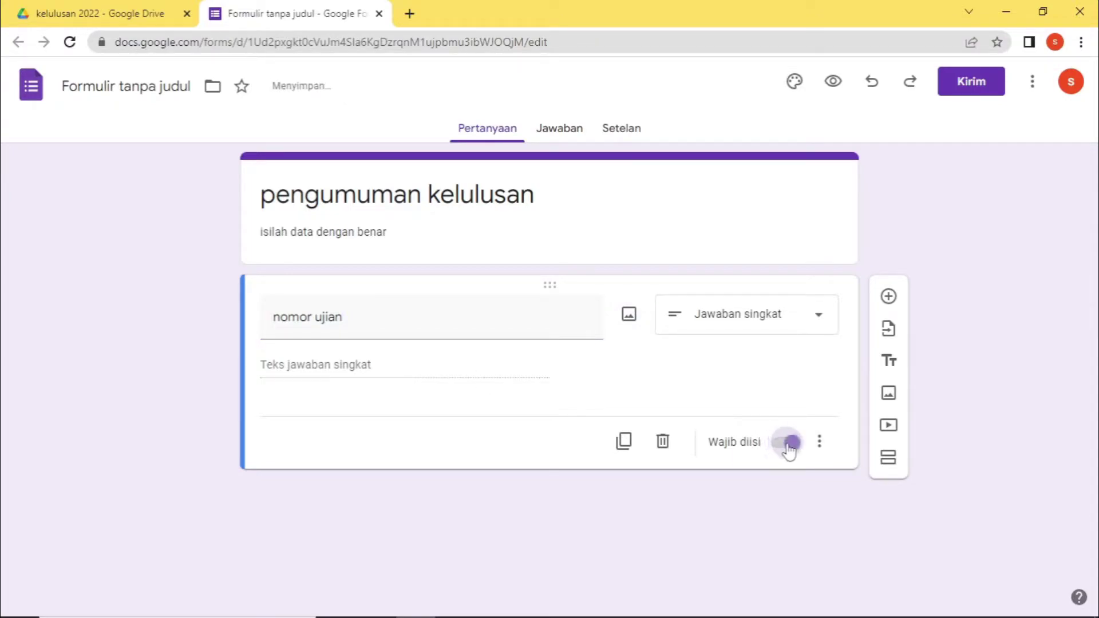
# Add the description "contoh nomor ujian: 123456" to the nomor ujian question
pyautogui.click(817, 445)
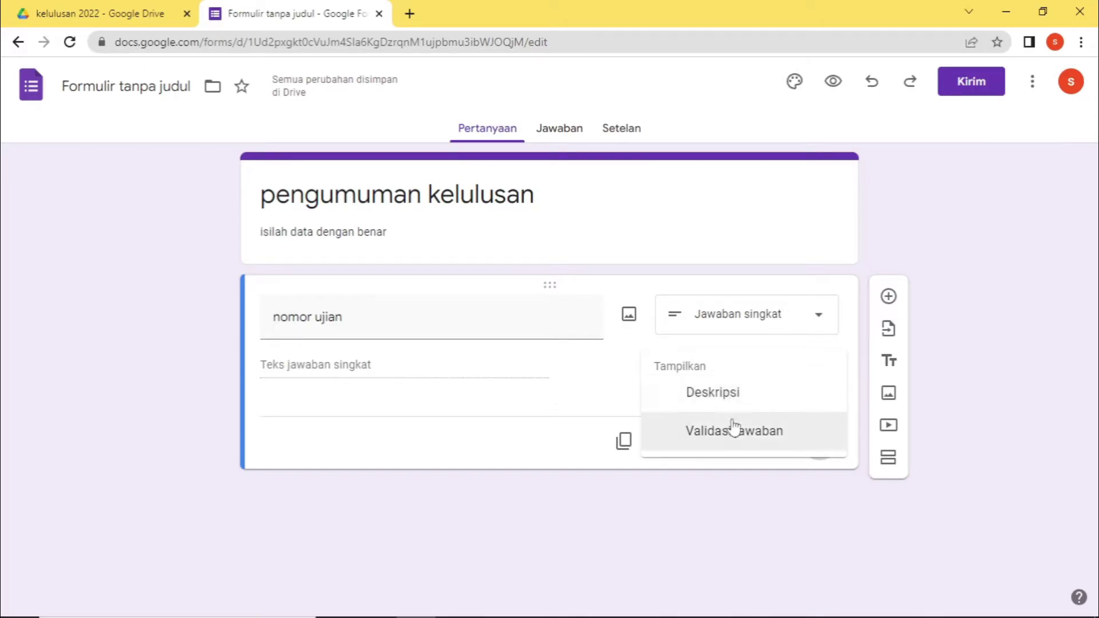
pyautogui.click(722, 401)
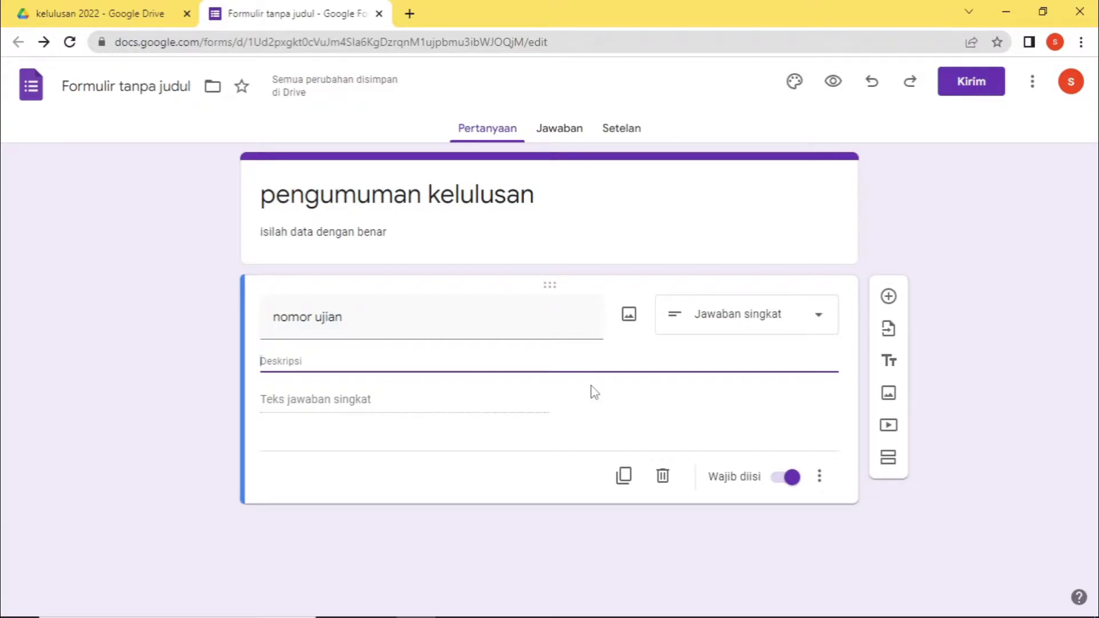
pyautogui.write('contoh nomor')
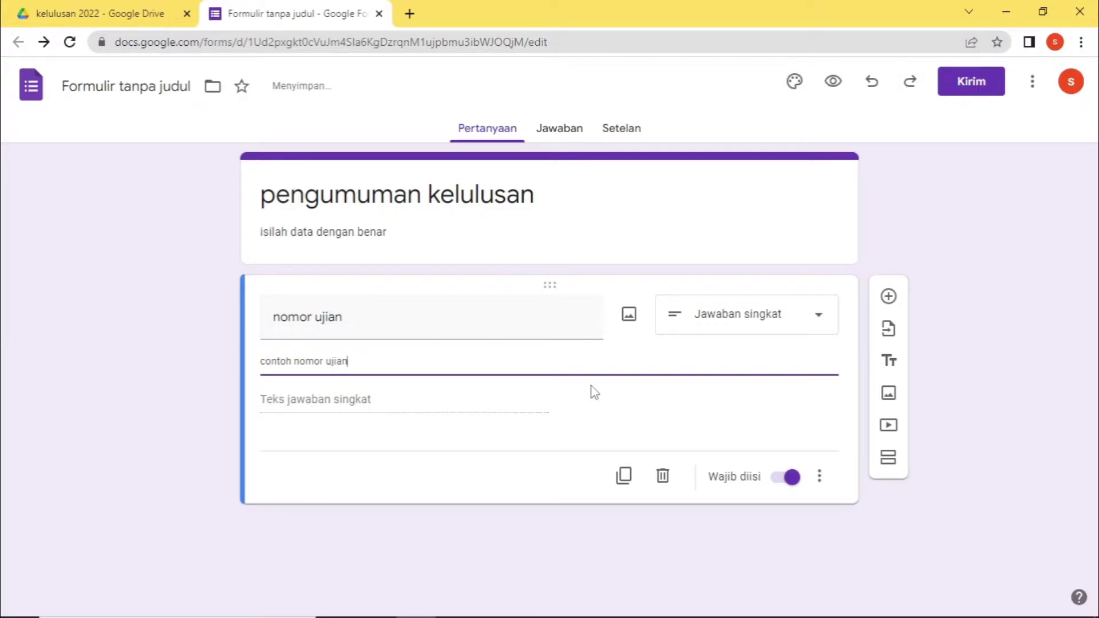
pyautogui.write(' ujian')
pyautogui.write('6')
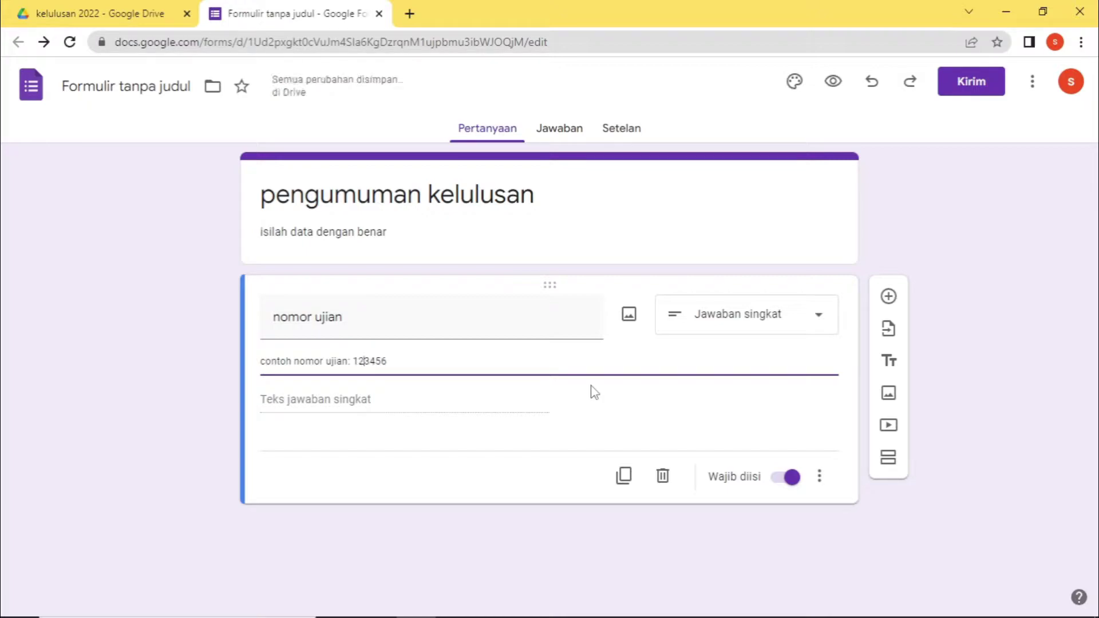
pyautogui.click(509, 358)
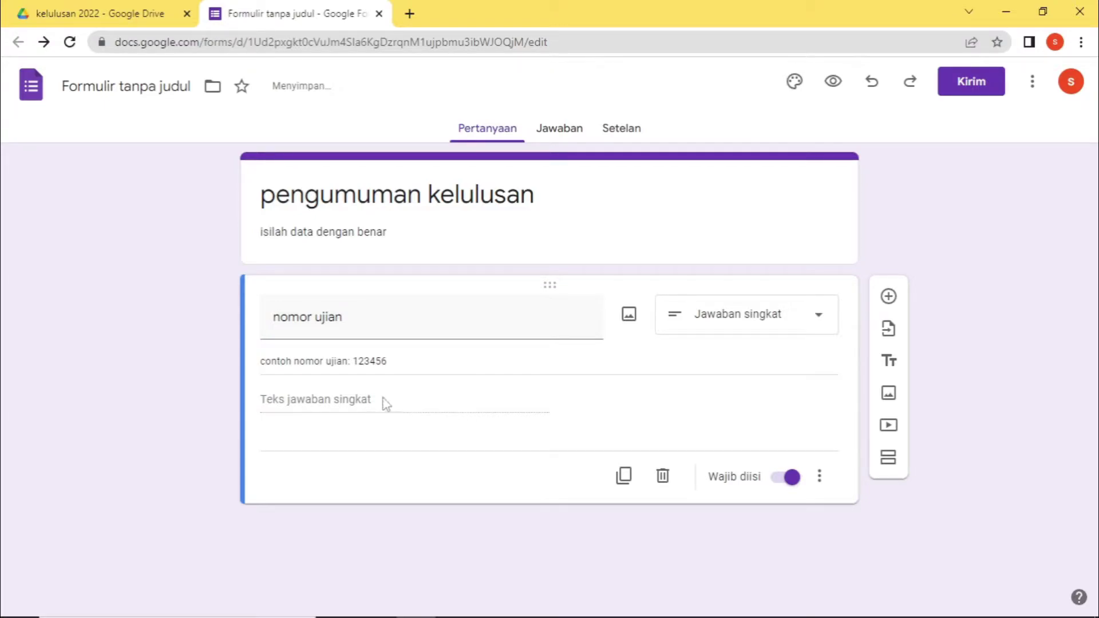
# Add response validation to nomor ujian: length (Panjang), minimum character count (Jumlah karakter minimum) 6, error text "perhatikan contoh"
pyautogui.click(819, 476)
pyautogui.click(781, 465)
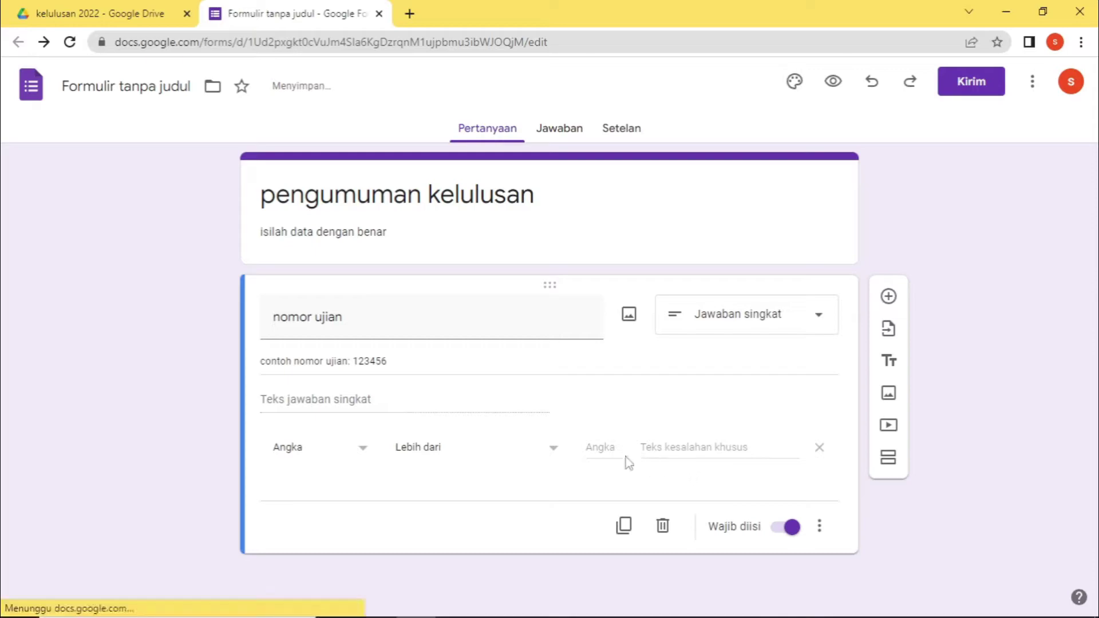
pyautogui.click(321, 452)
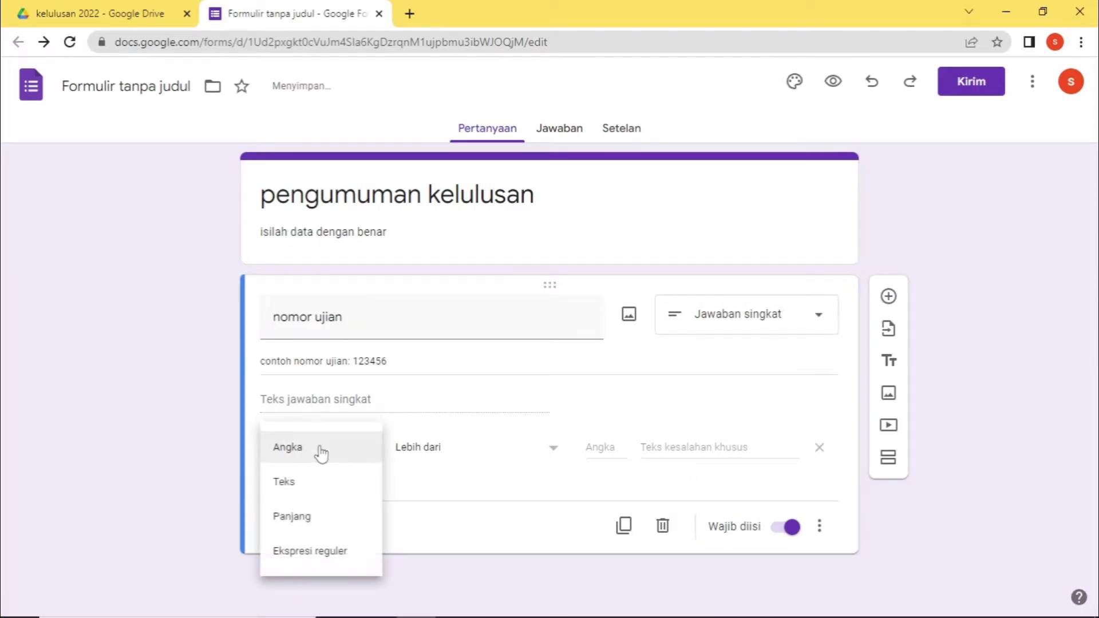
pyautogui.click(307, 516)
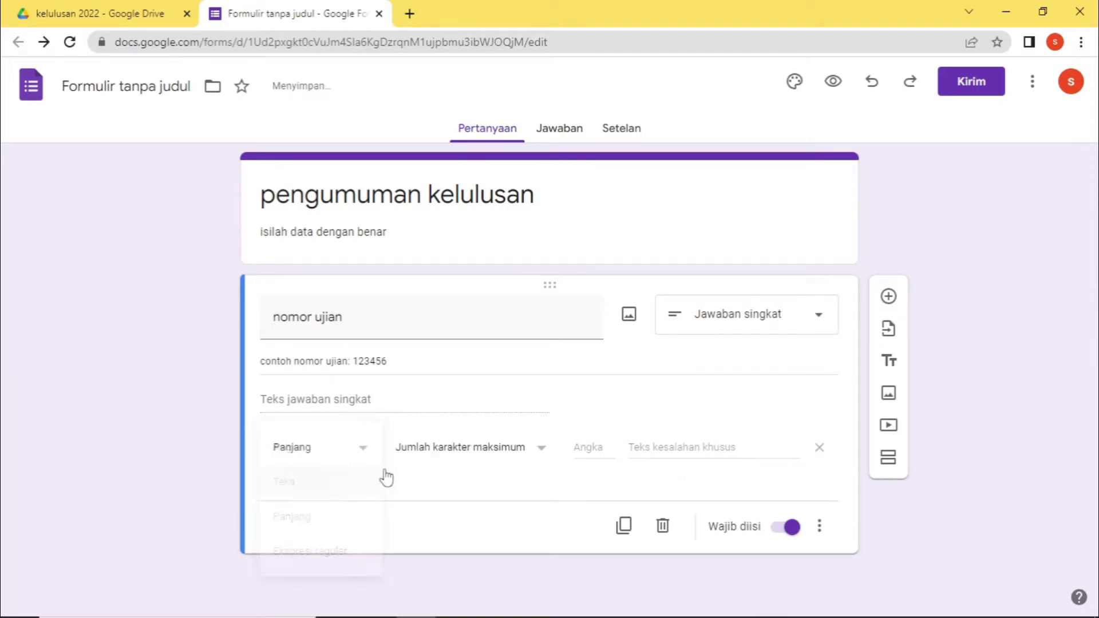
pyautogui.click(479, 453)
pyautogui.click(456, 485)
pyautogui.click(581, 456)
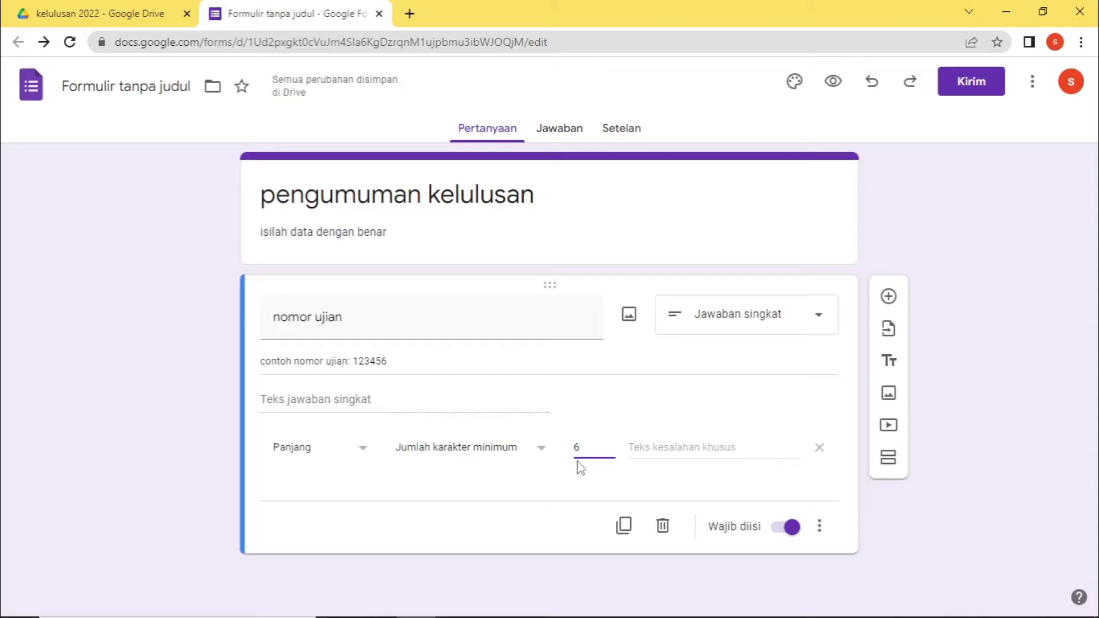
pyautogui.click(674, 448)
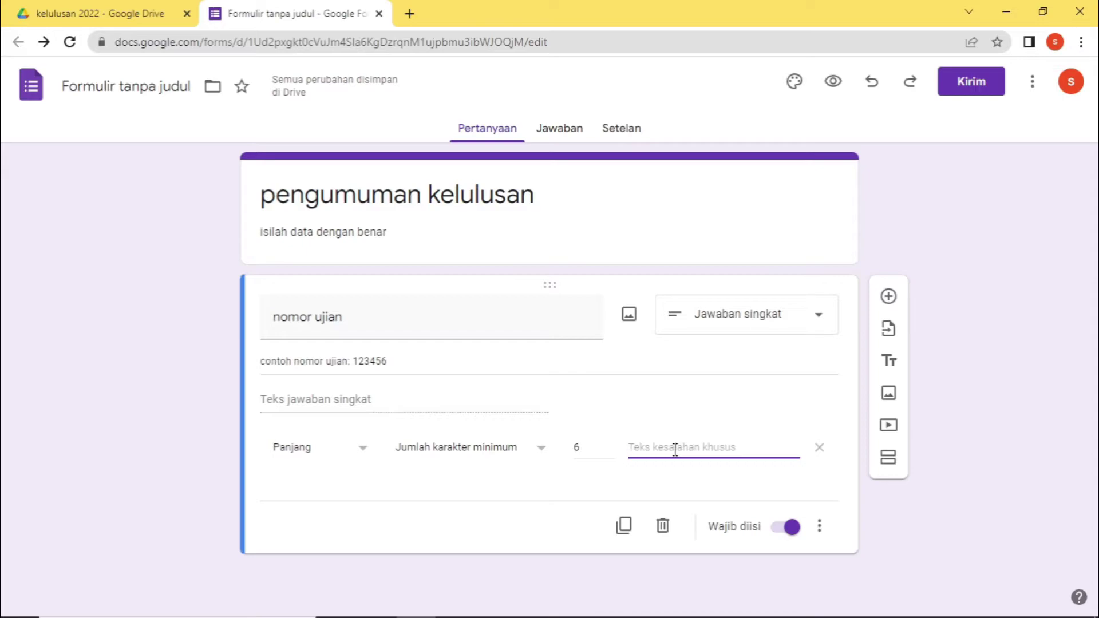
pyautogui.write('perhatikan contoh')
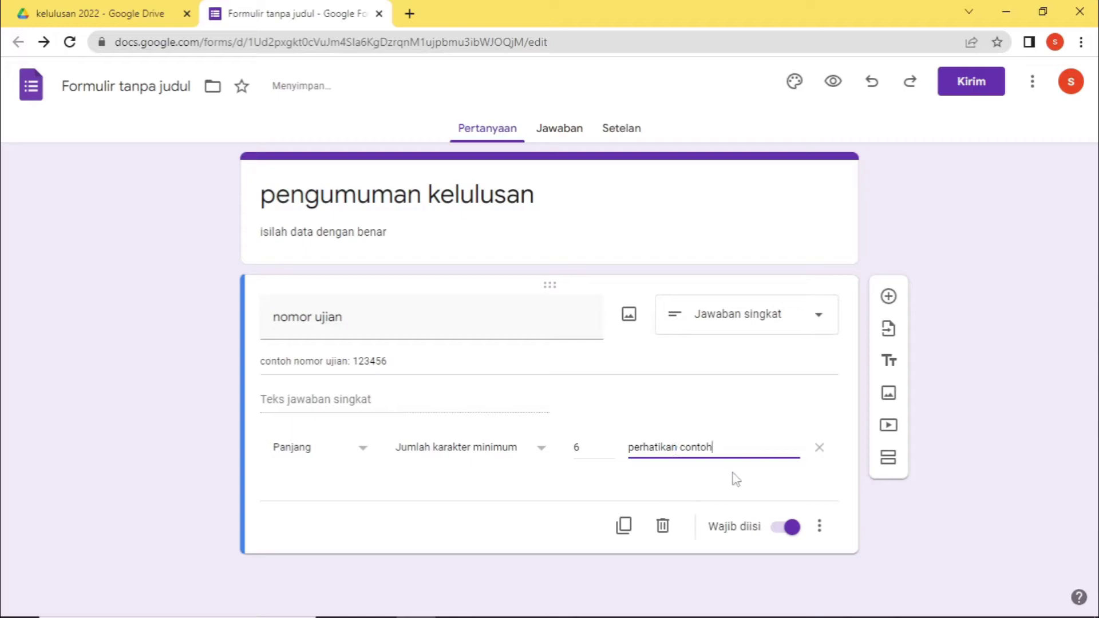
pyautogui.click(864, 443)
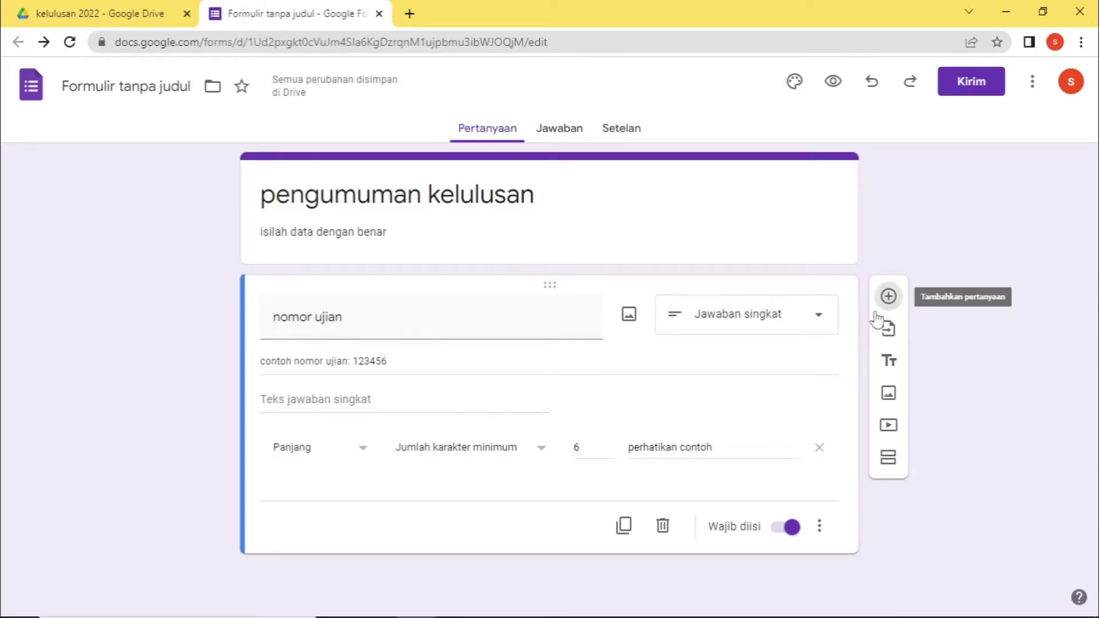
# Add a second question titled "email aktif" and make it required
pyautogui.click(888, 298)
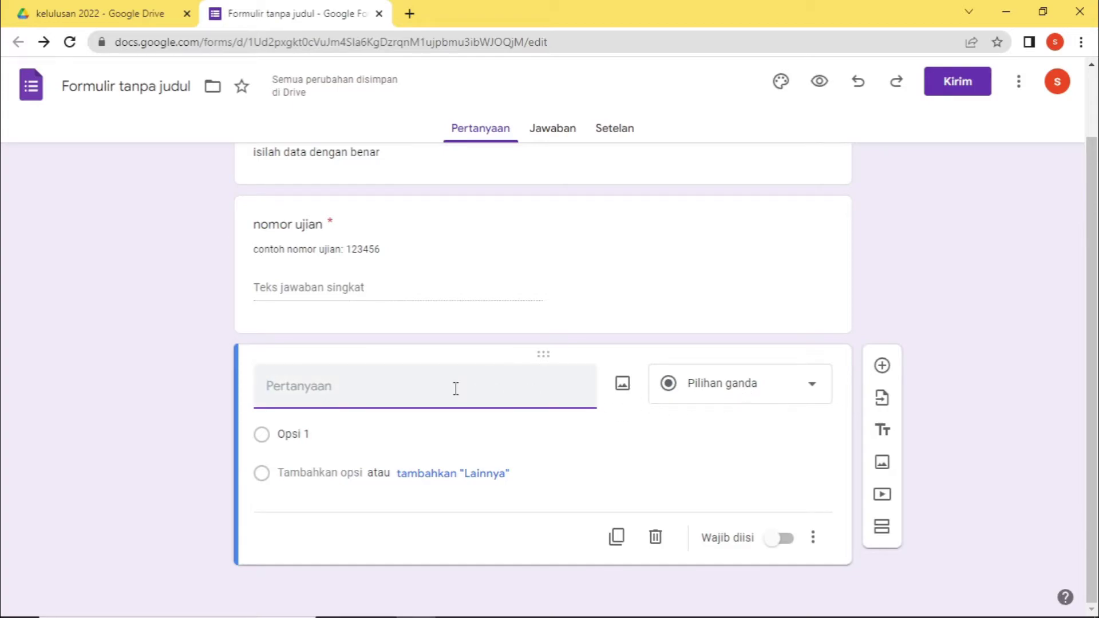
pyautogui.write('email ')
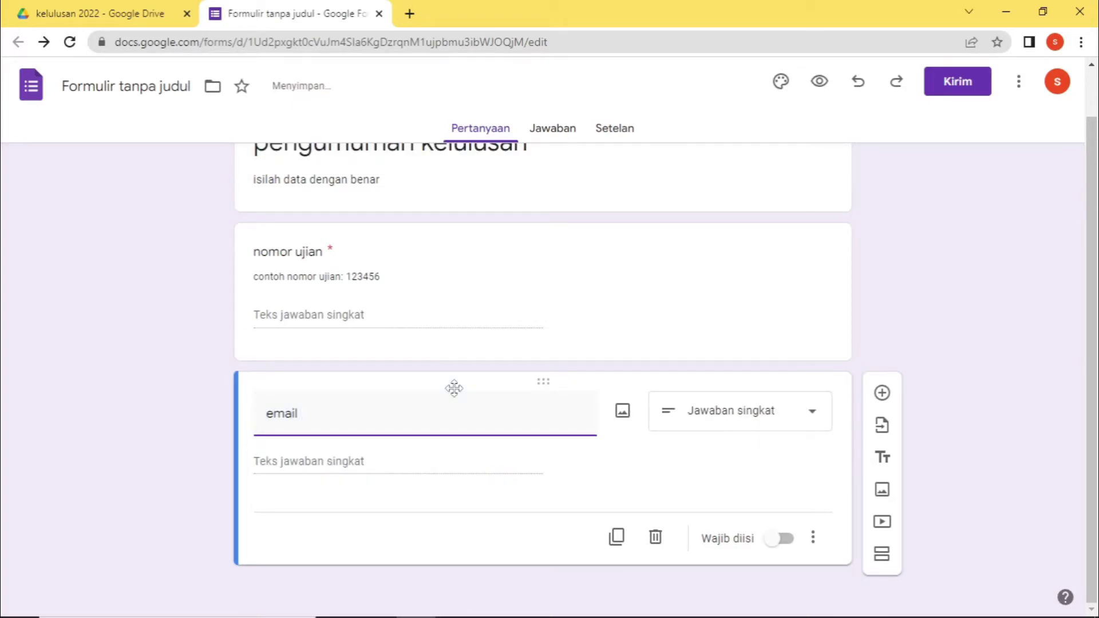
pyautogui.write('aktif')
pyautogui.click(780, 538)
# Add the description "email yang bisa anda akses" to the email aktif question
pyautogui.click(812, 537)
pyautogui.click(733, 496)
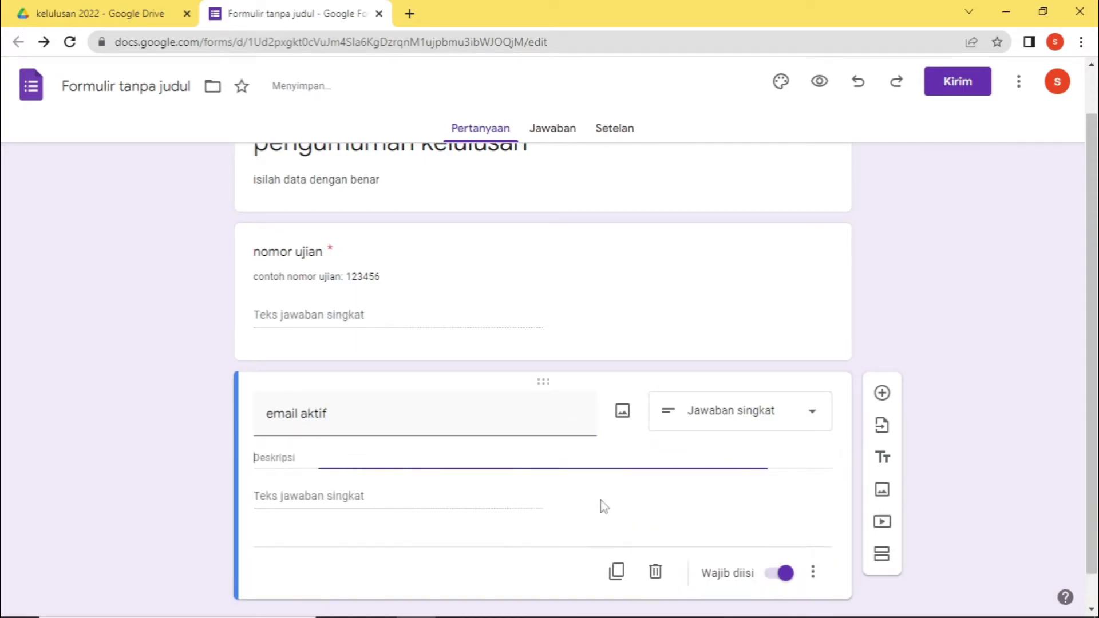
pyautogui.write('email yang bisa anda akses')
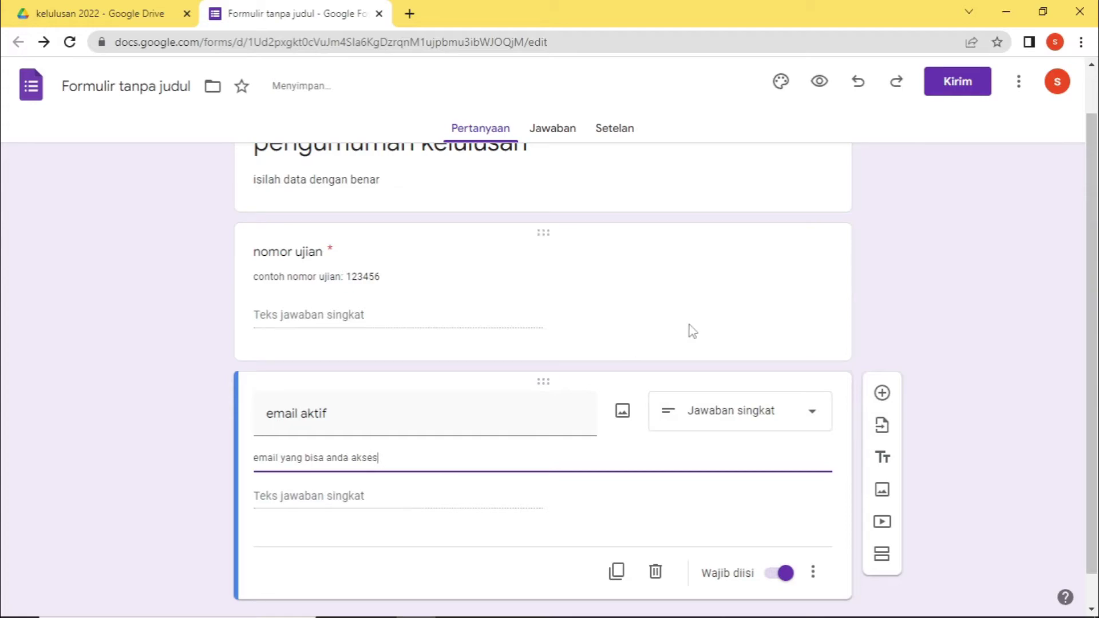
# Add response validation to the email aktif question: text (Teks) of type Email, leaving the custom error text empty
pyautogui.click(813, 571)
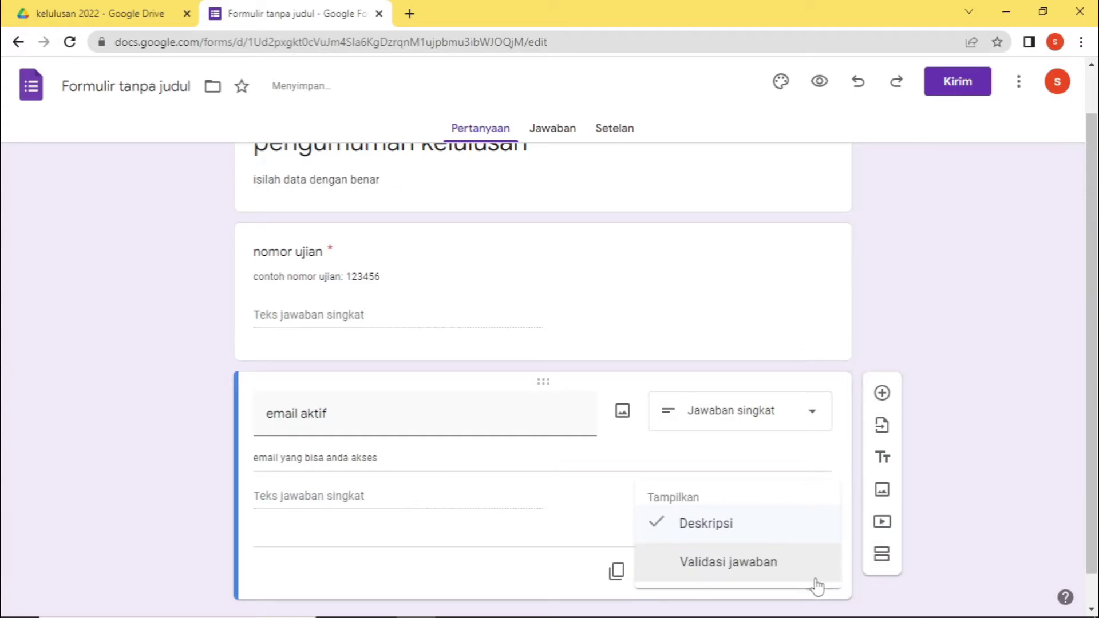
pyautogui.click(734, 563)
pyautogui.click(298, 558)
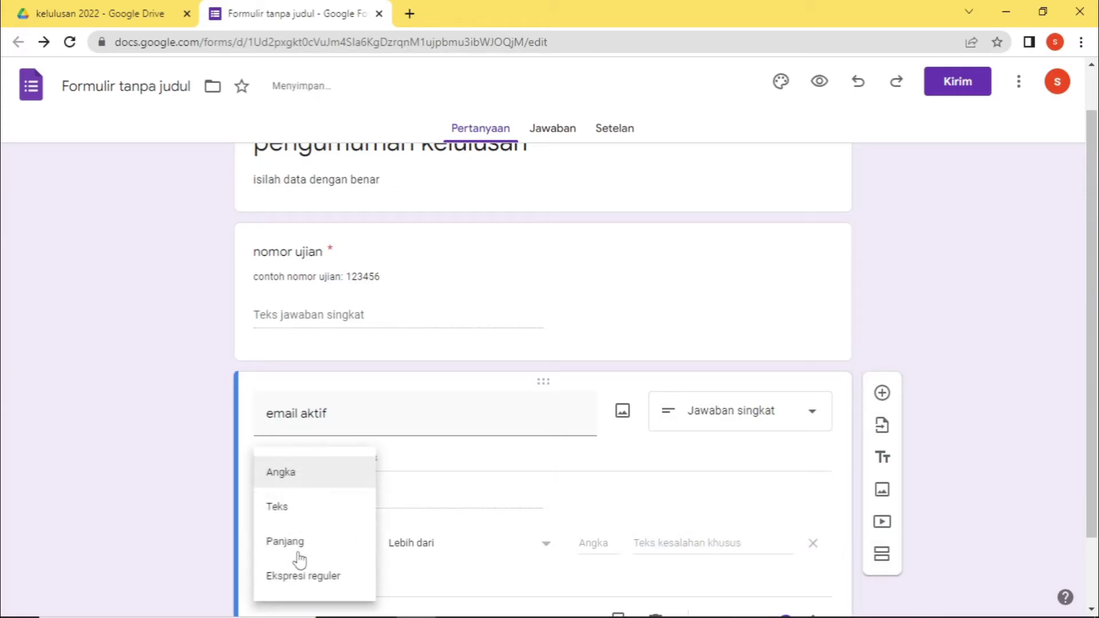
pyautogui.click(290, 521)
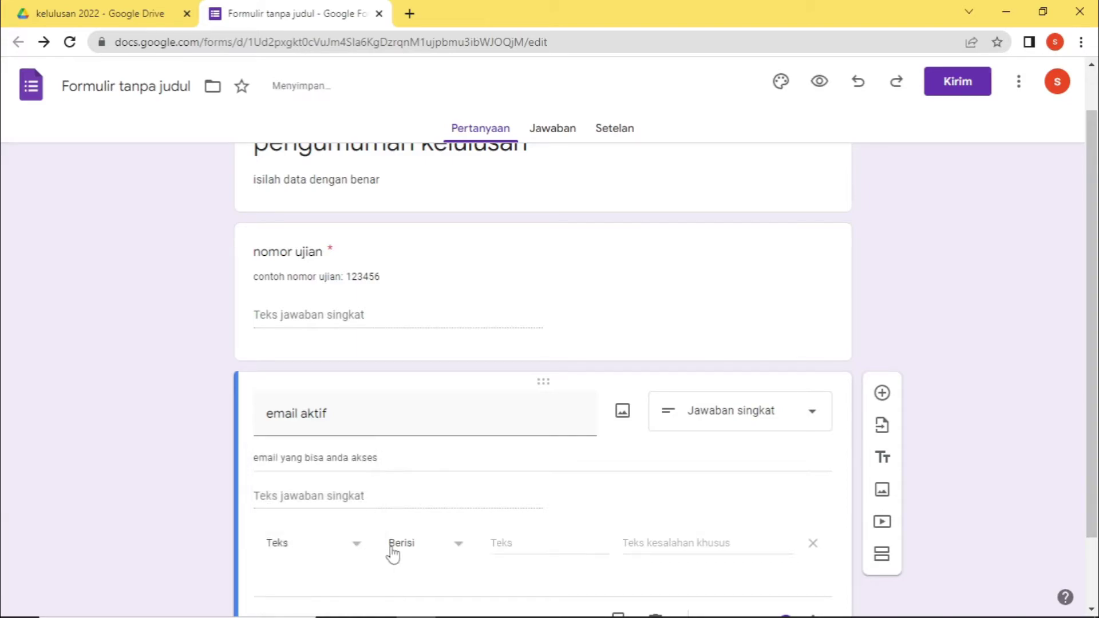
pyautogui.click(391, 551)
pyautogui.click(399, 548)
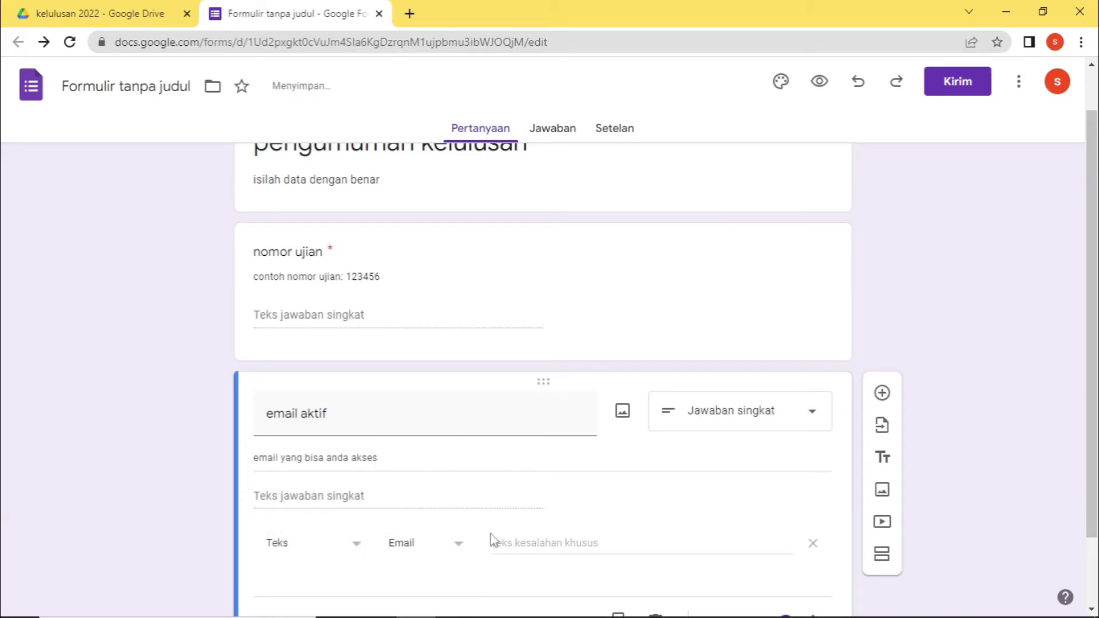
pyautogui.click(649, 535)
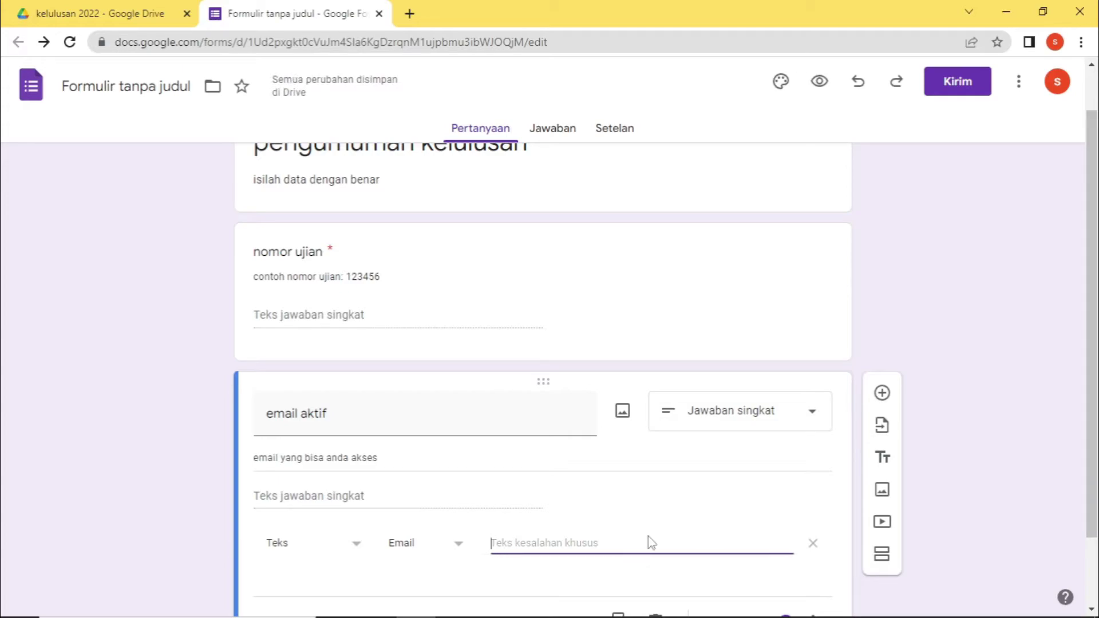
pyautogui.click(812, 508)
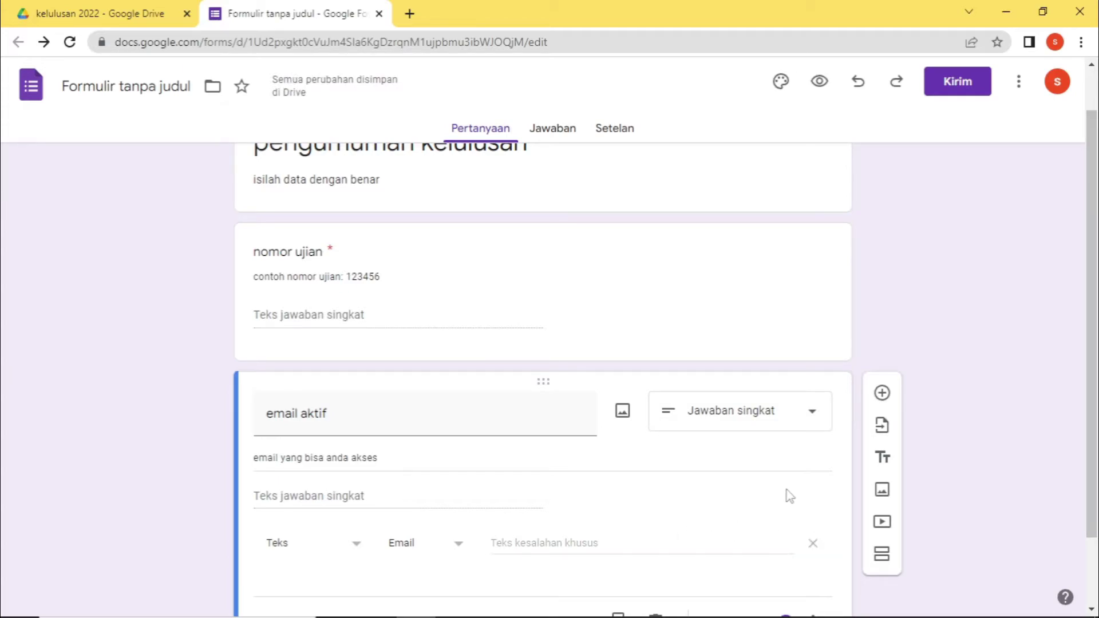
# Show the form's responses (Jawaban)
pyautogui.scroll(3, 657, 456)
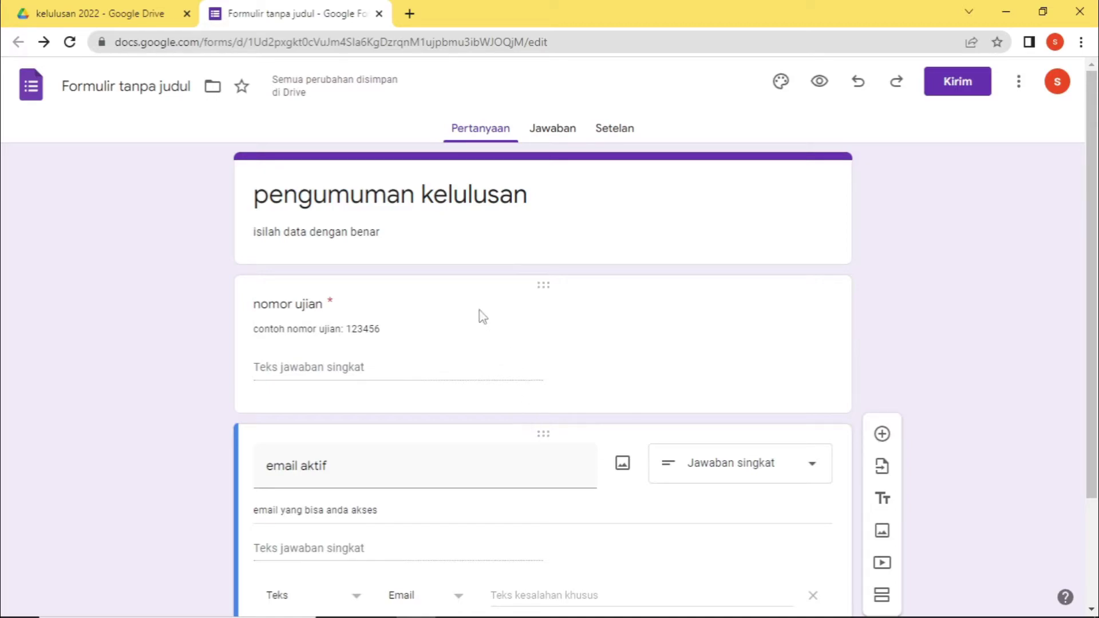
pyautogui.click(557, 143)
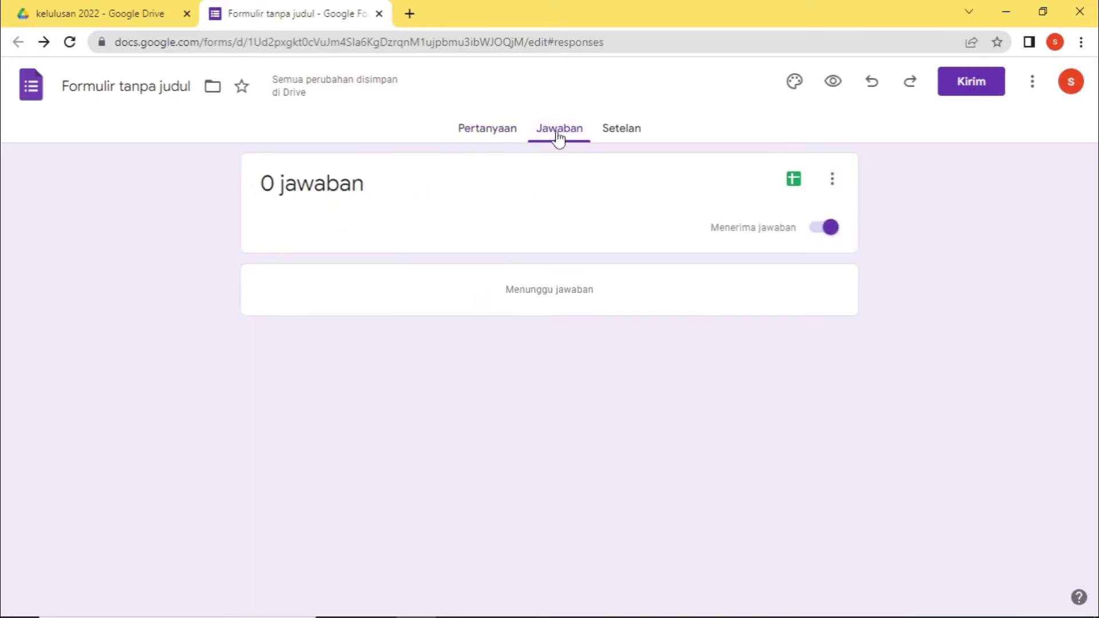
pyautogui.click(834, 182)
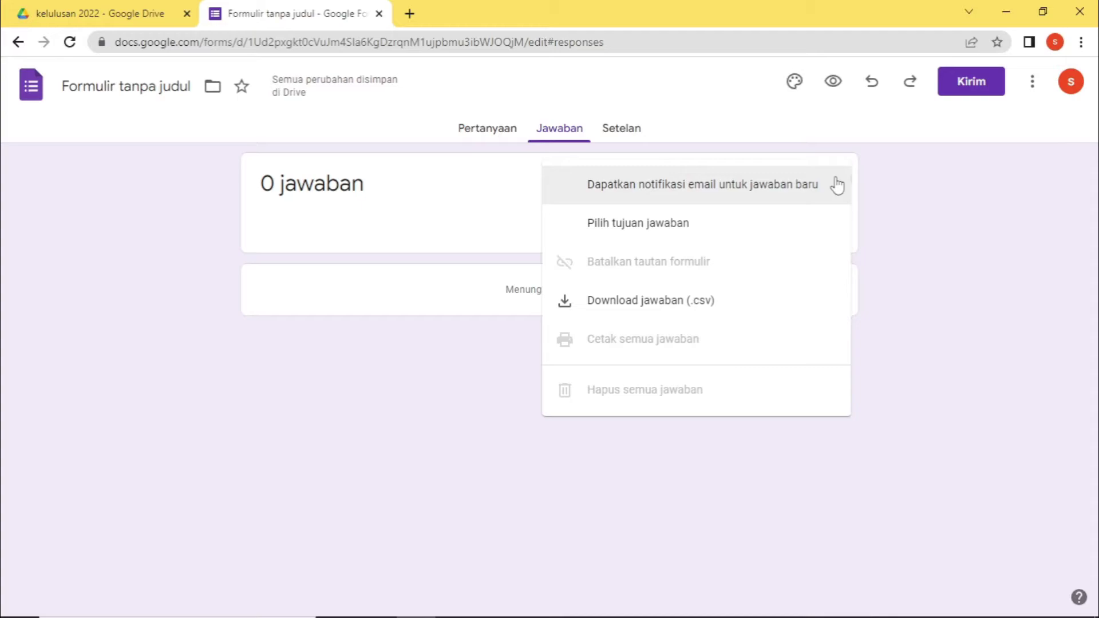
pyautogui.click(645, 227)
pyautogui.click(664, 172)
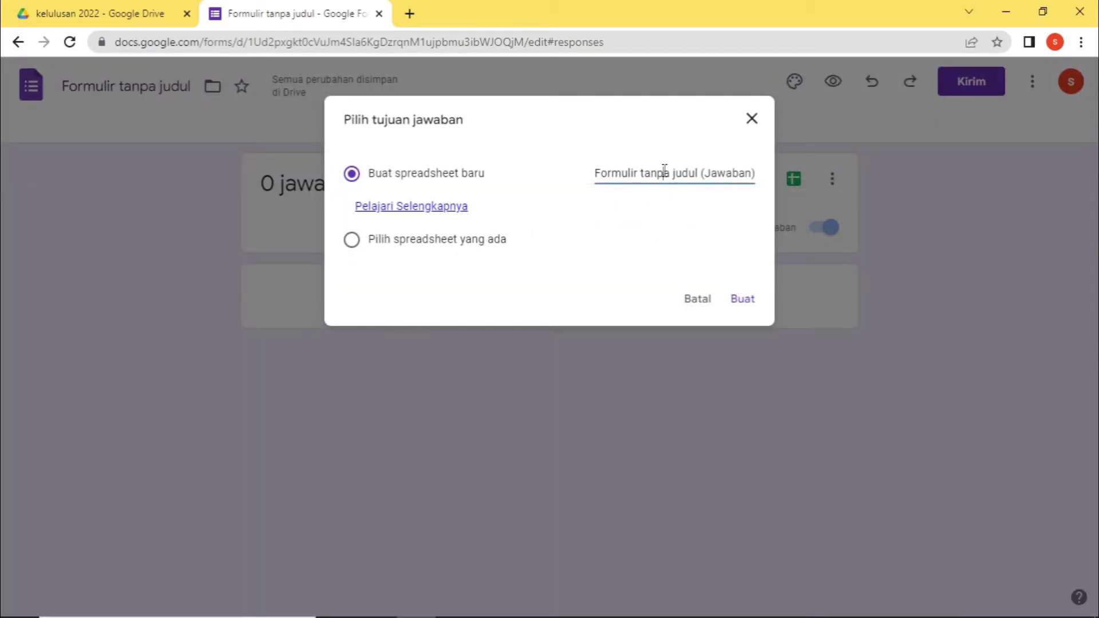
pyautogui.click(751, 119)
# Create a new spreadsheet named "lulusan 2022" as the destination for the form's responses
pyautogui.click(796, 179)
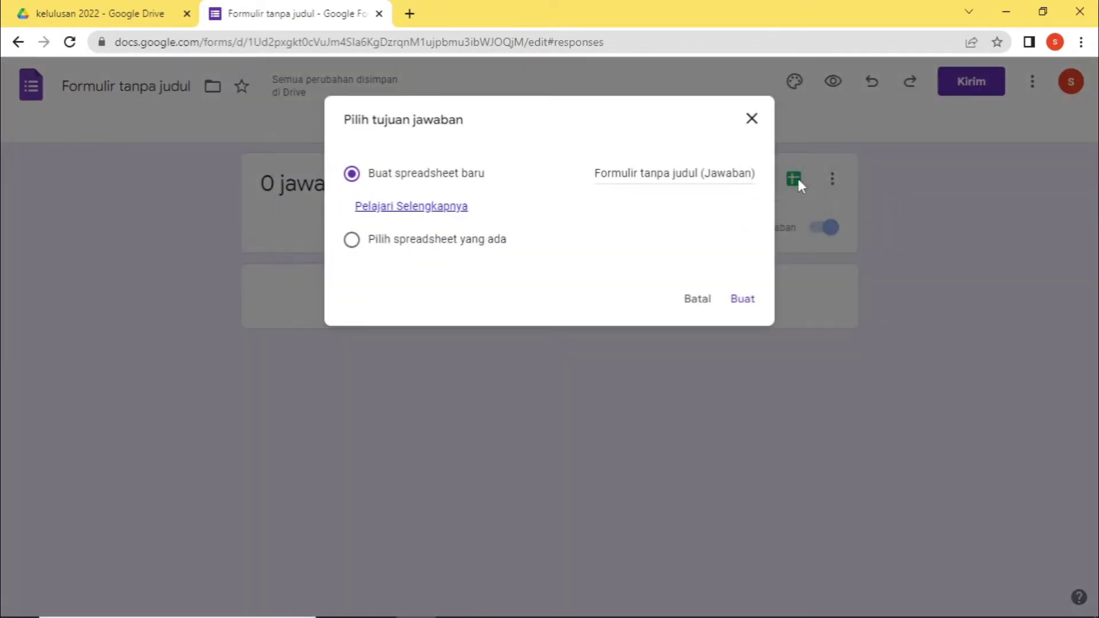
pyautogui.click(657, 172)
pyautogui.tripleClick(656, 172)
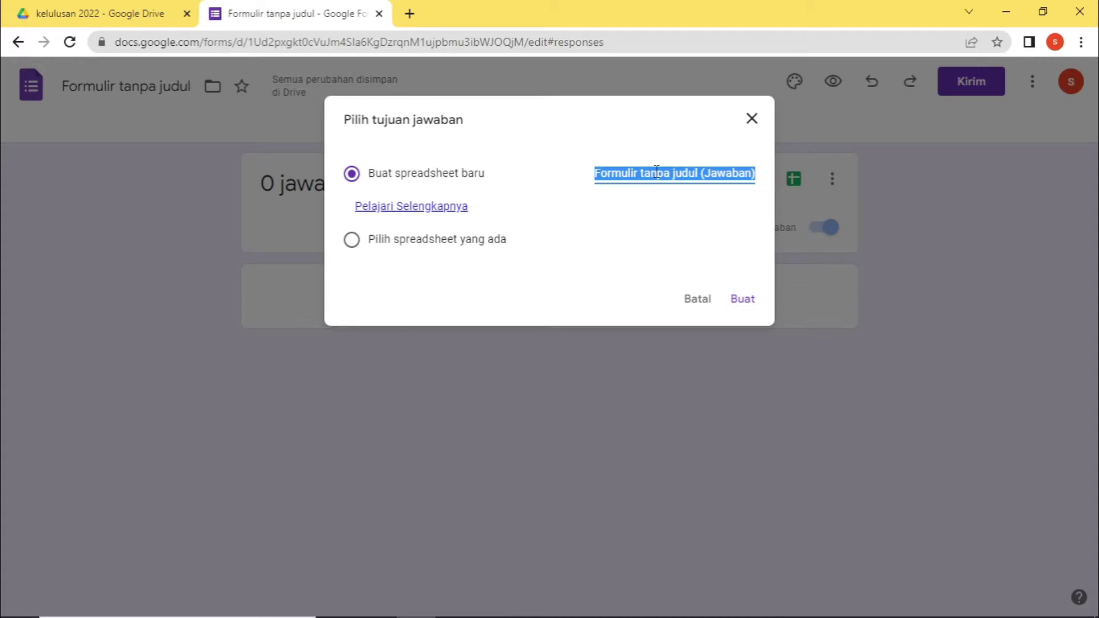
pyautogui.write('lulusan 2022')
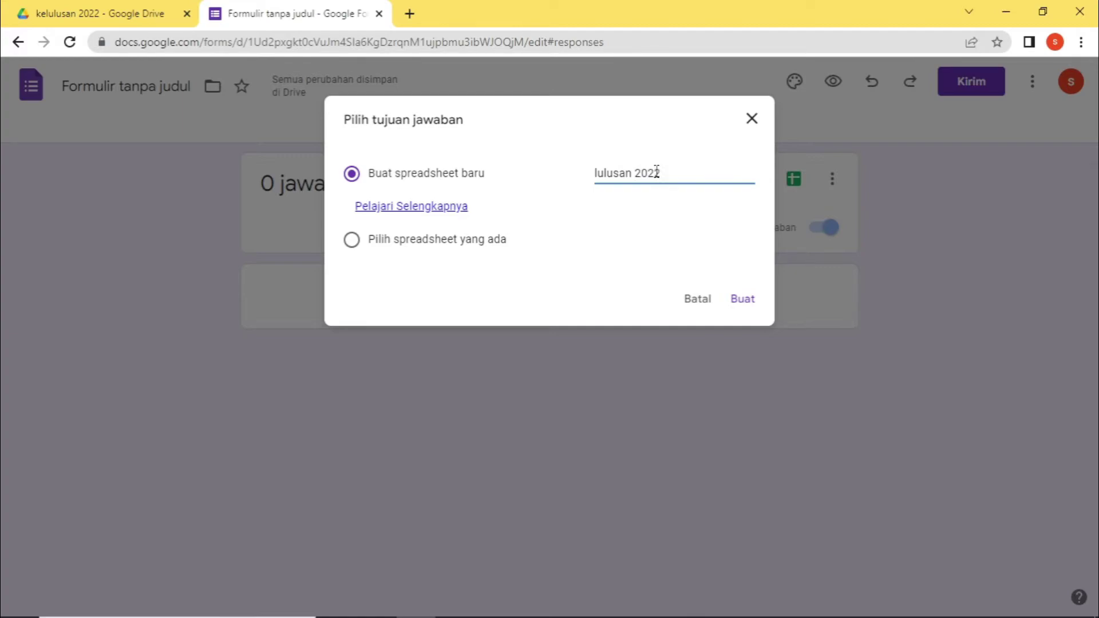
pyautogui.click(742, 304)
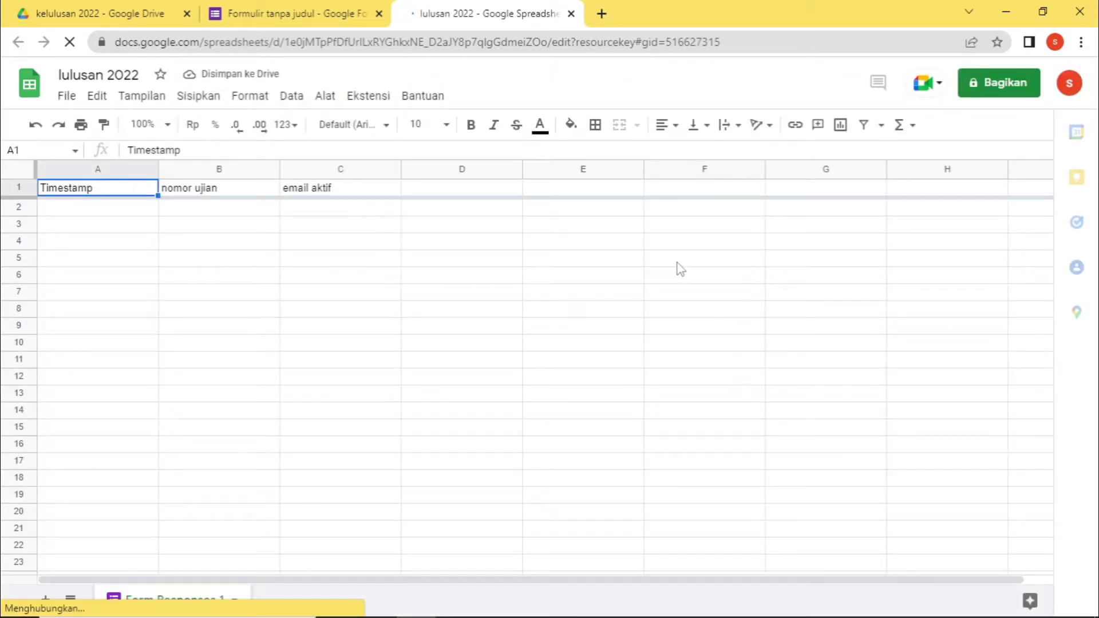
# Examine the column headers in row 1 of the Form Responses 1 sheet
pyautogui.click(243, 192)
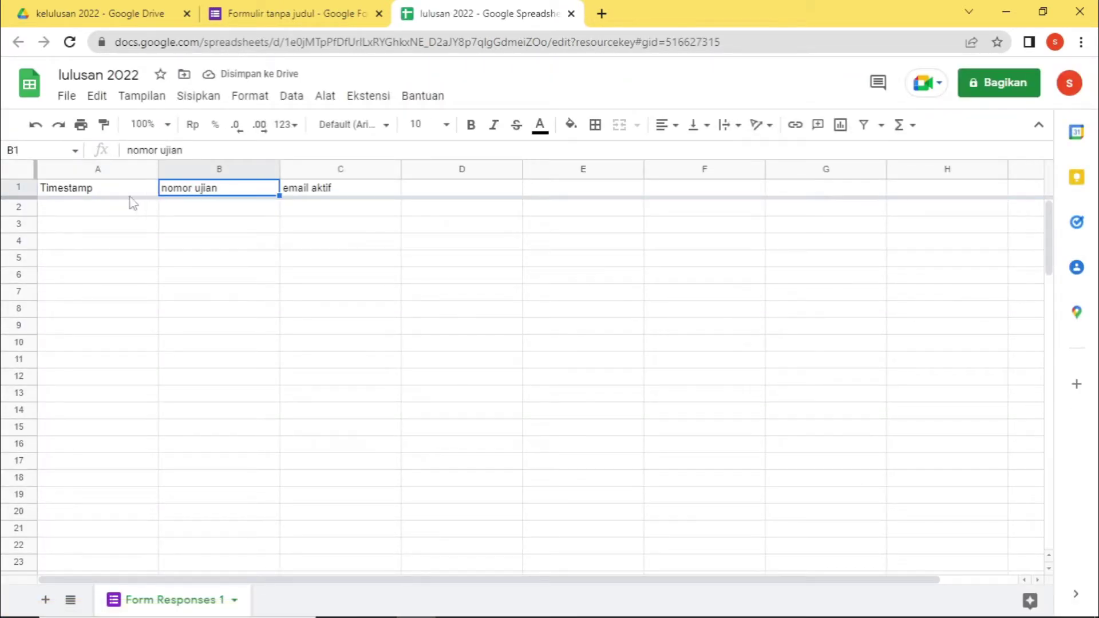
pyautogui.click(83, 195)
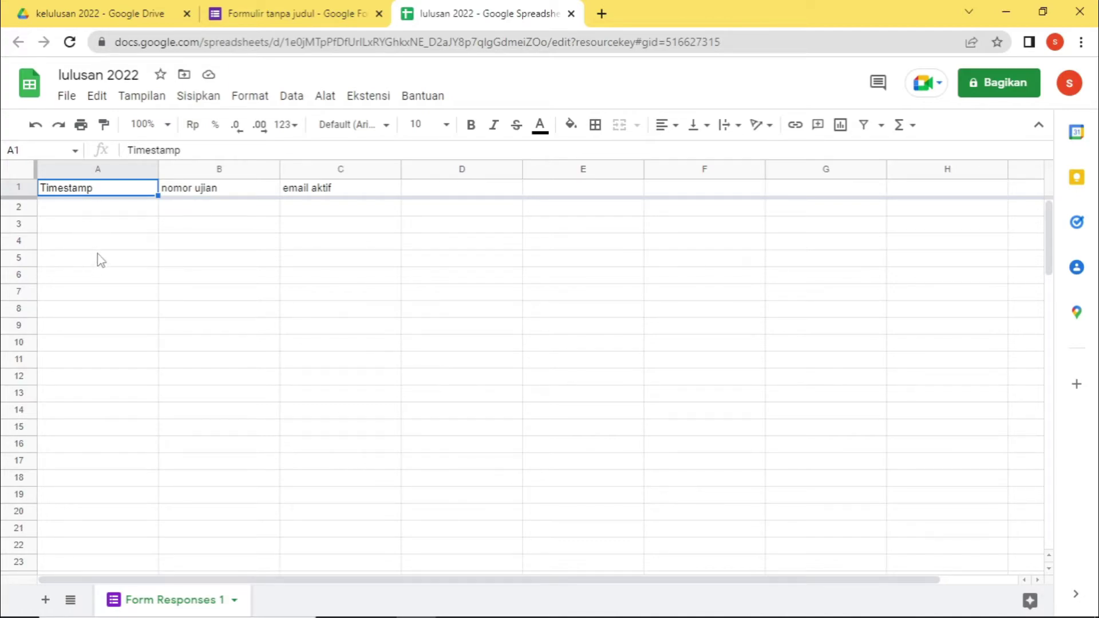
pyautogui.click(199, 194)
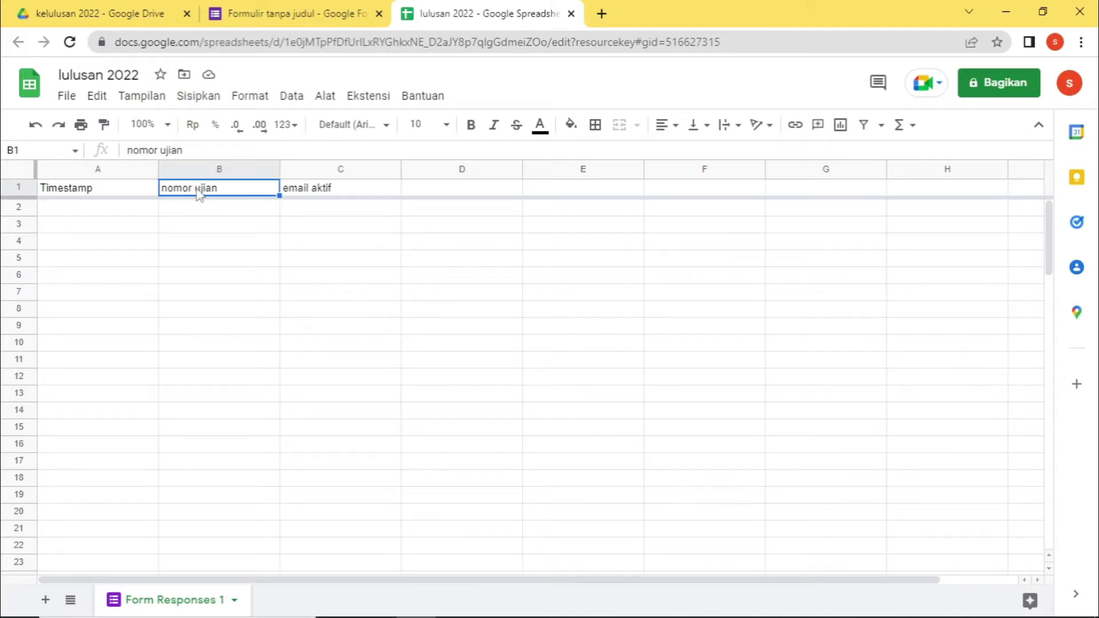
pyautogui.click(322, 197)
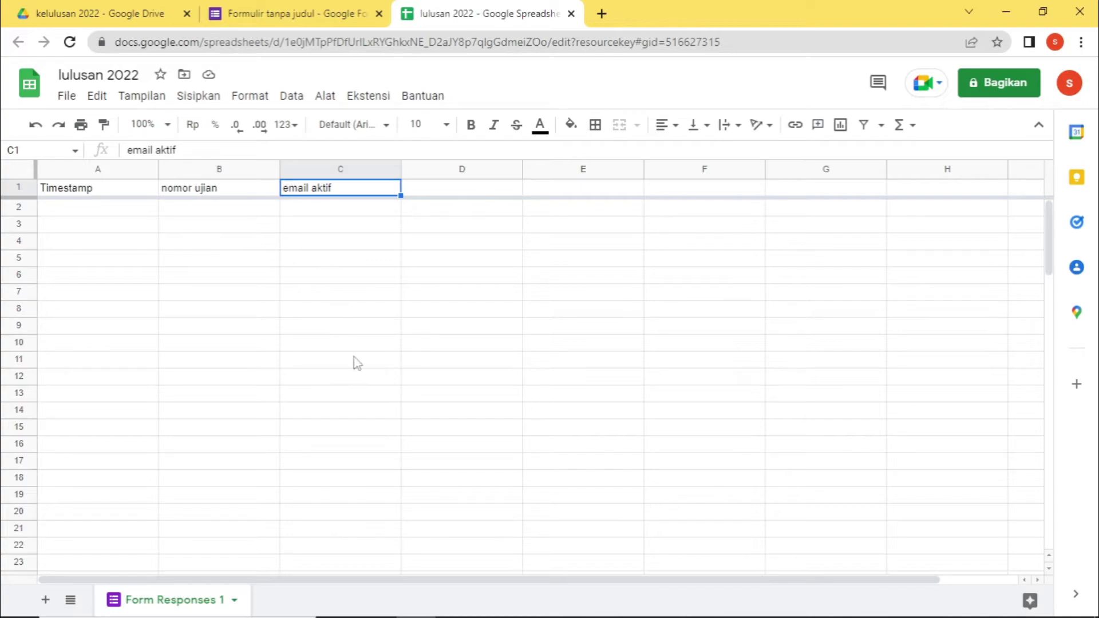
pyautogui.click(456, 190)
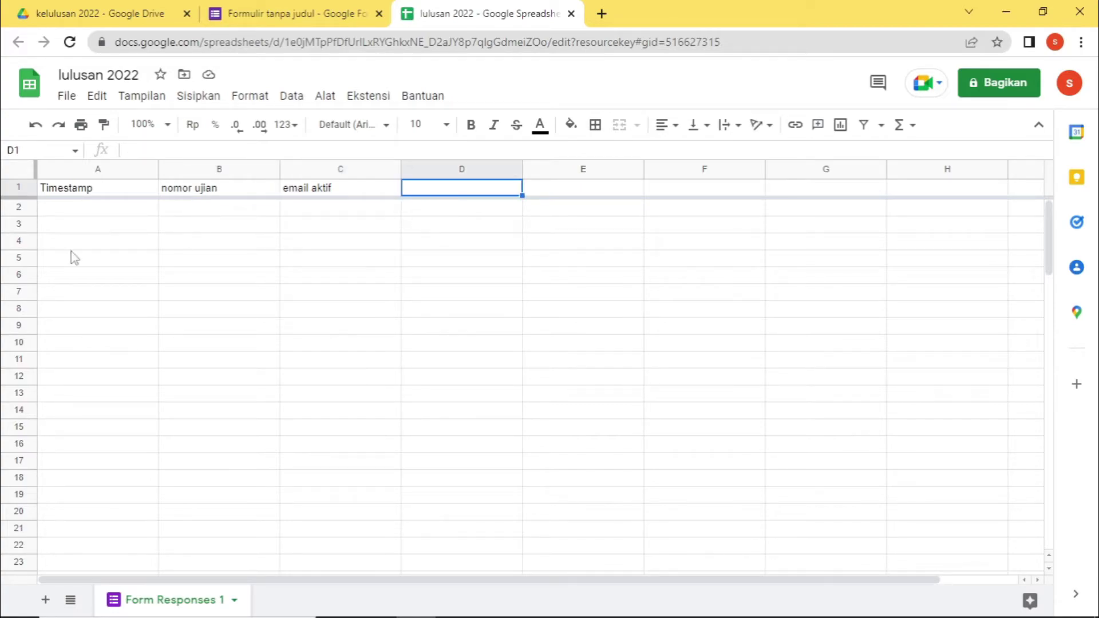
pyautogui.click(167, 211)
pyautogui.click(177, 190)
pyautogui.click(338, 193)
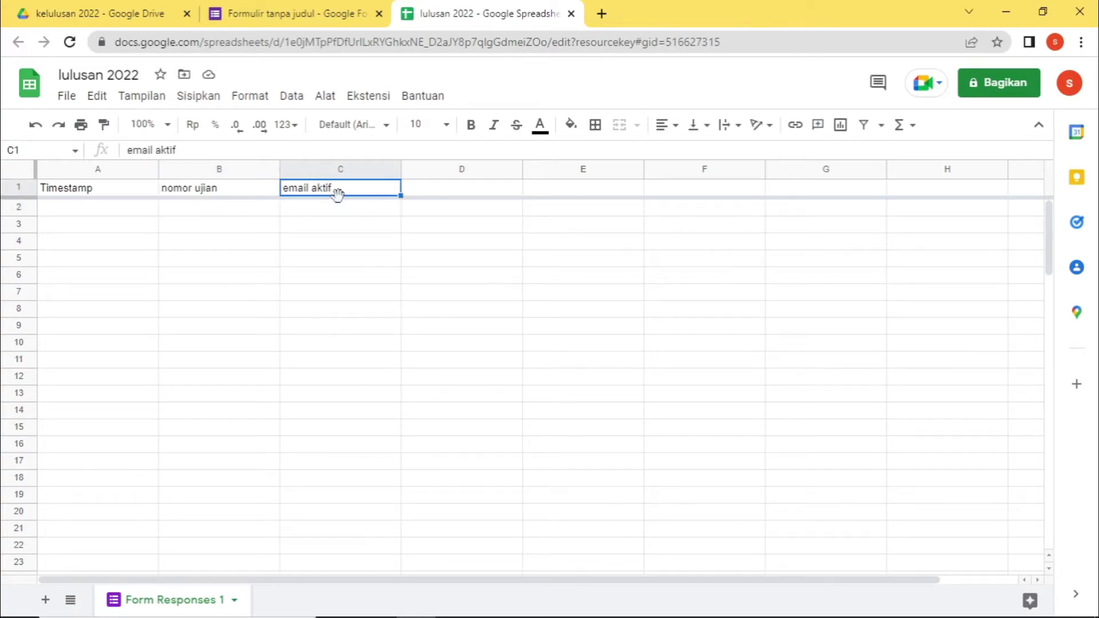
pyautogui.scroll(-2, 319, 306)
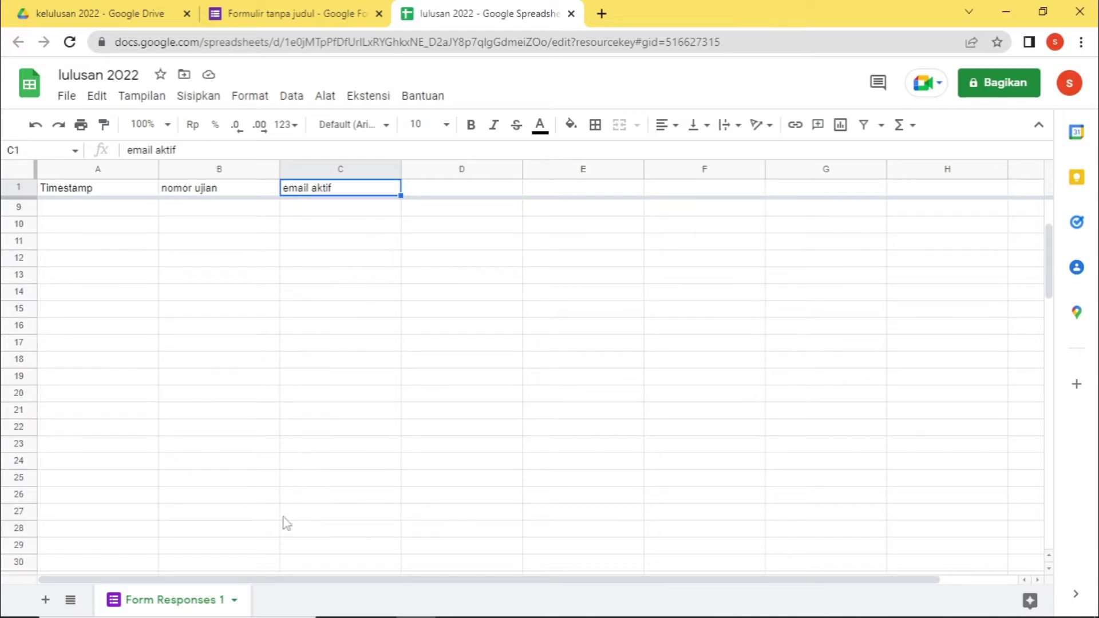
# Add a new sheet to the lulusan 2022 spreadsheet and rename it "DB"
pyautogui.click(45, 600)
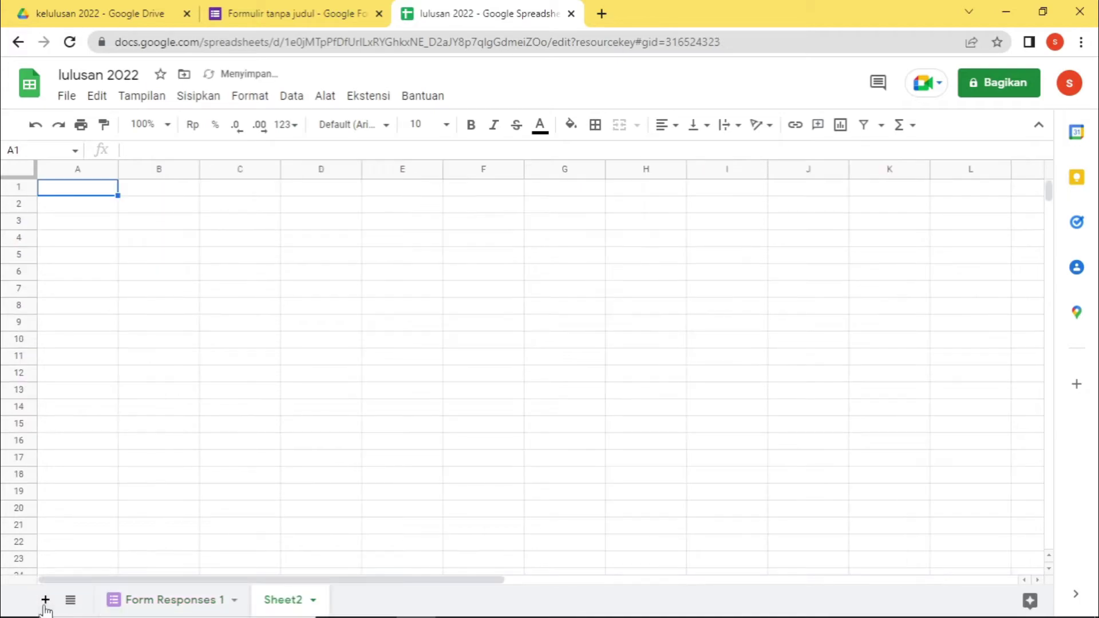
pyautogui.rightClick(278, 608)
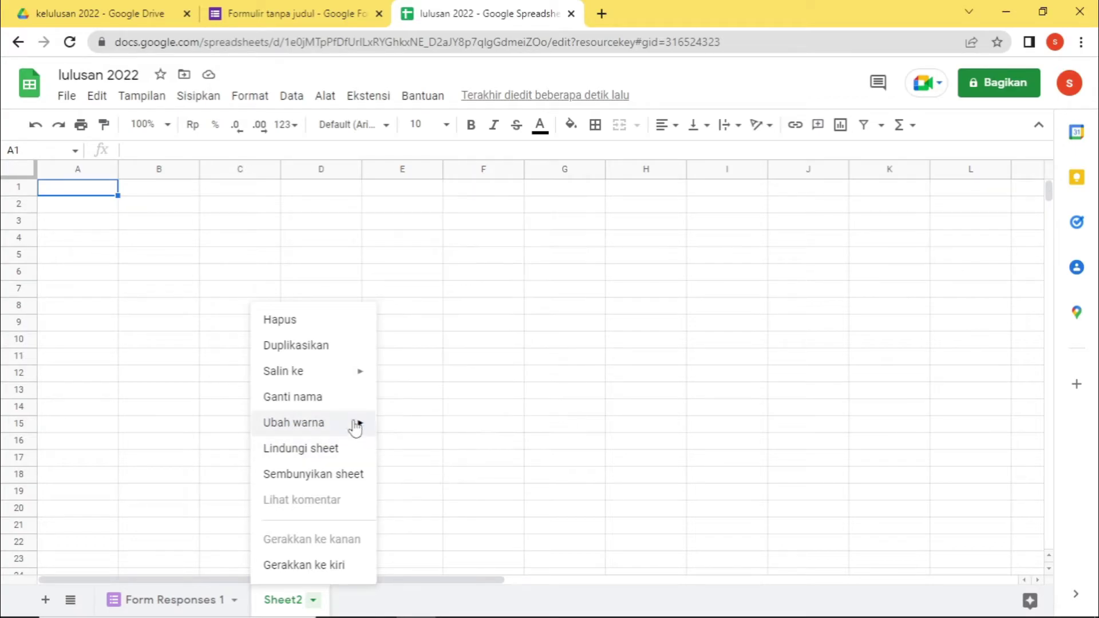
pyautogui.click(309, 397)
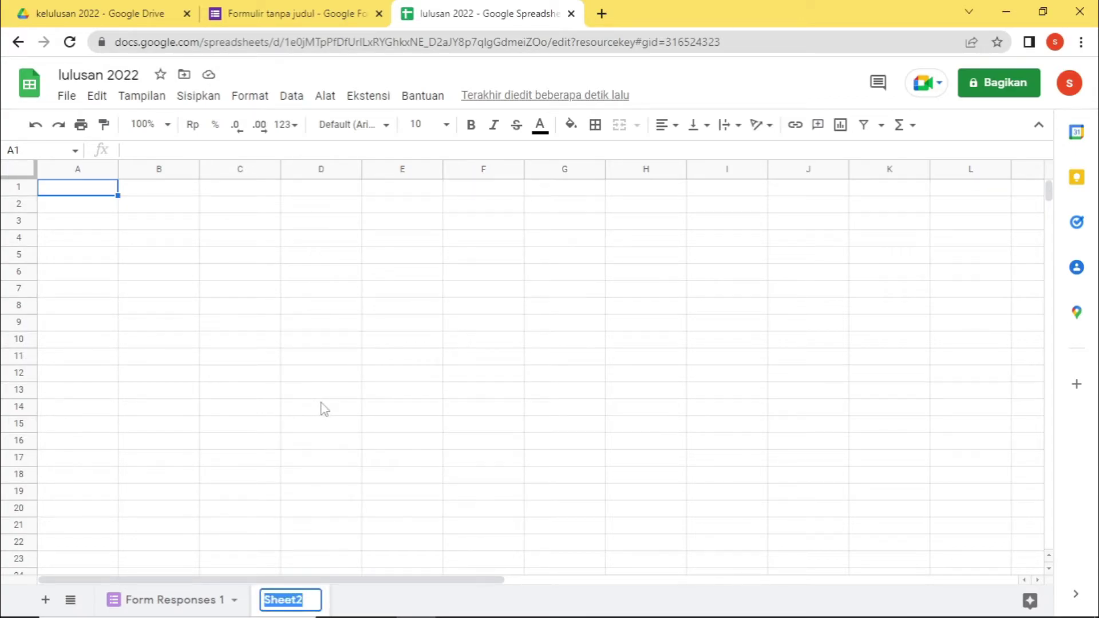
pyautogui.write('DB')
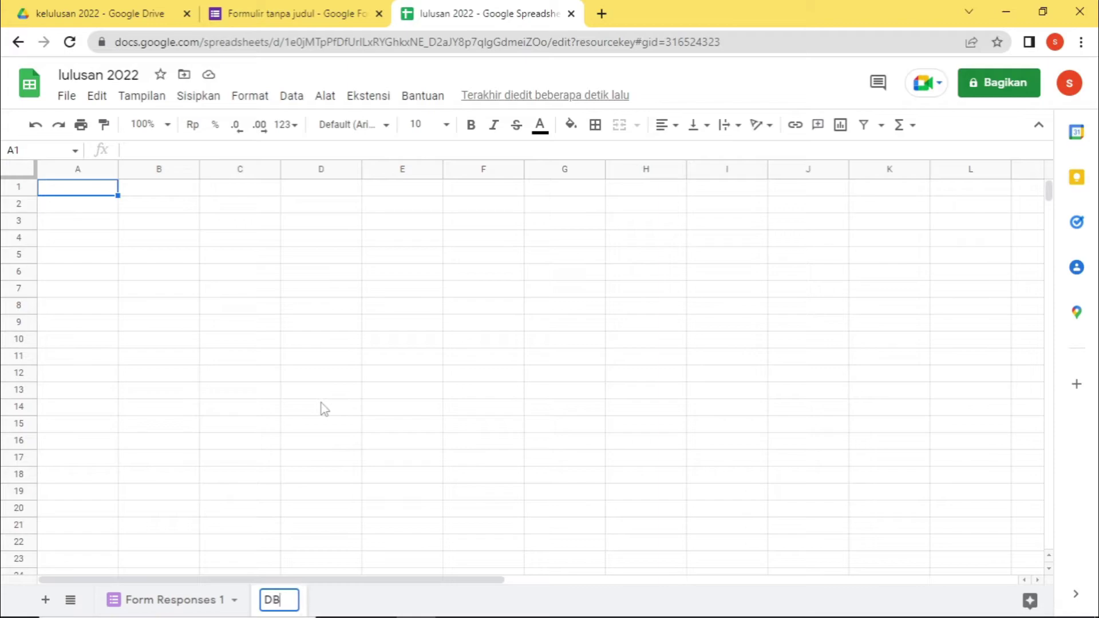
pyautogui.press('Return')
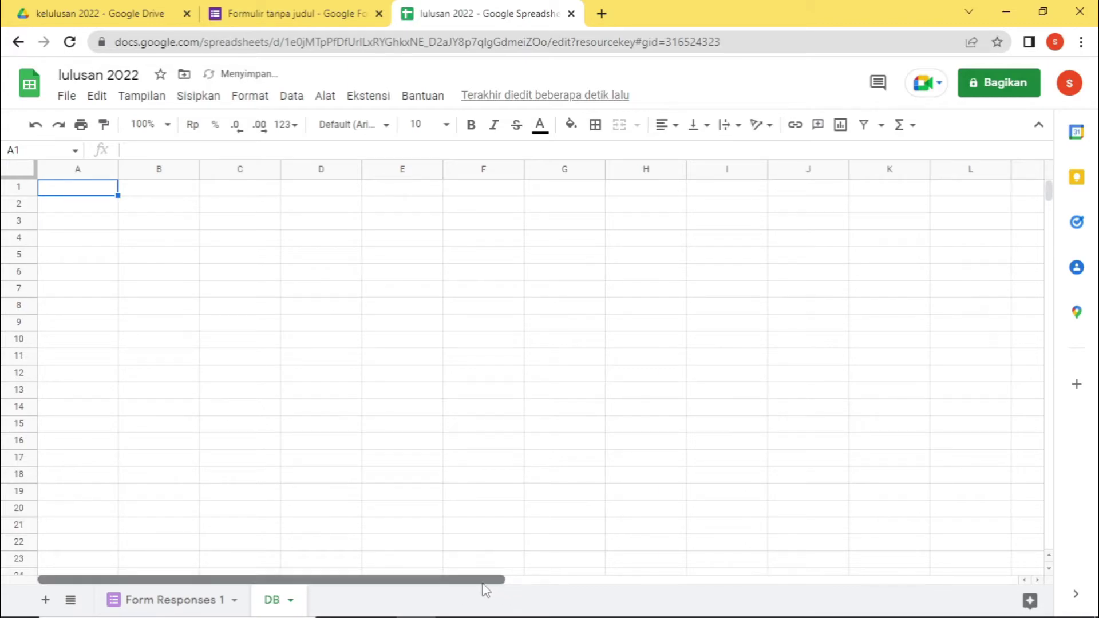
# Copy the student table A1:F5 from the Excel workbook "data kelulusan 2022" into the DB sheet starting at cell A1
pyautogui.click(182, 601)
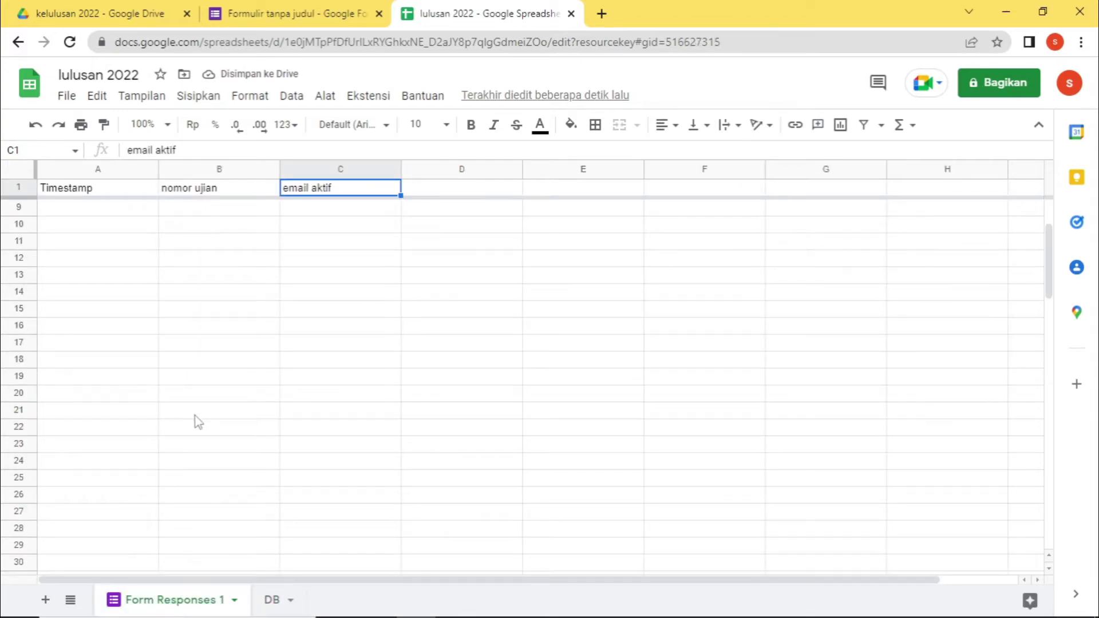
pyautogui.click(272, 600)
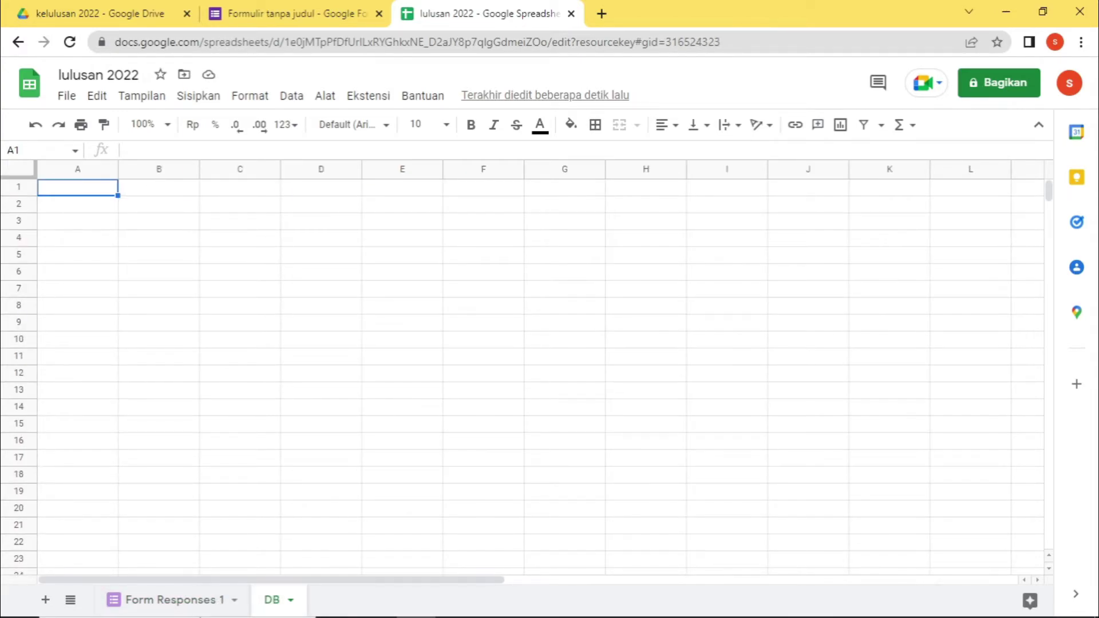
pyautogui.moveTo(338, 615)
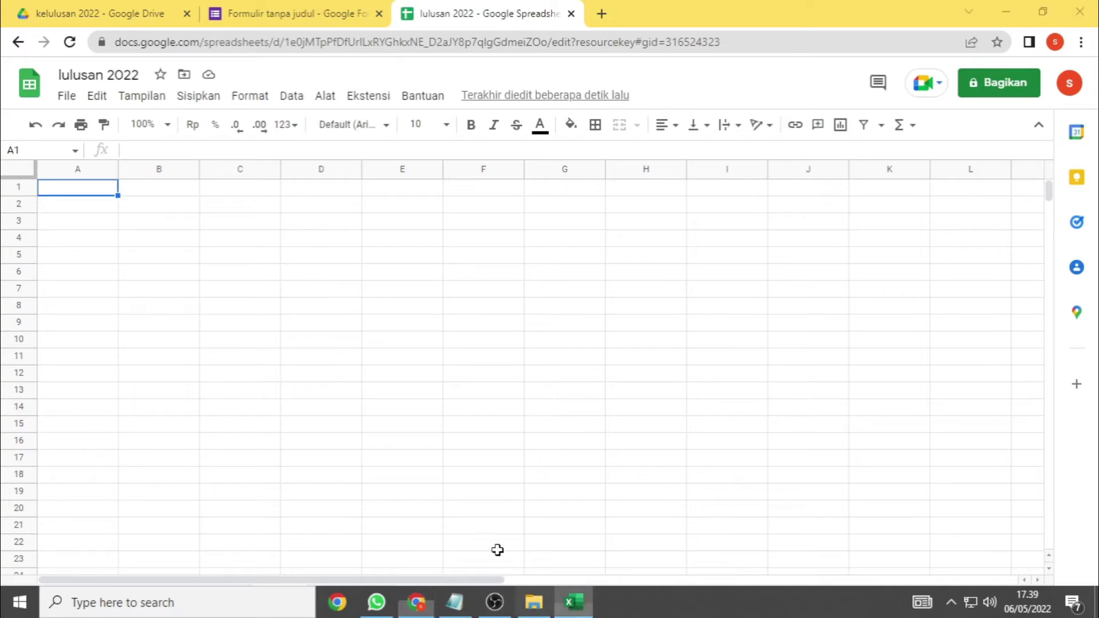
pyautogui.click(572, 601)
pyautogui.moveTo(52, 191); pyautogui.dragTo(319, 268)
pyautogui.hotkey('ctrl', 'c')
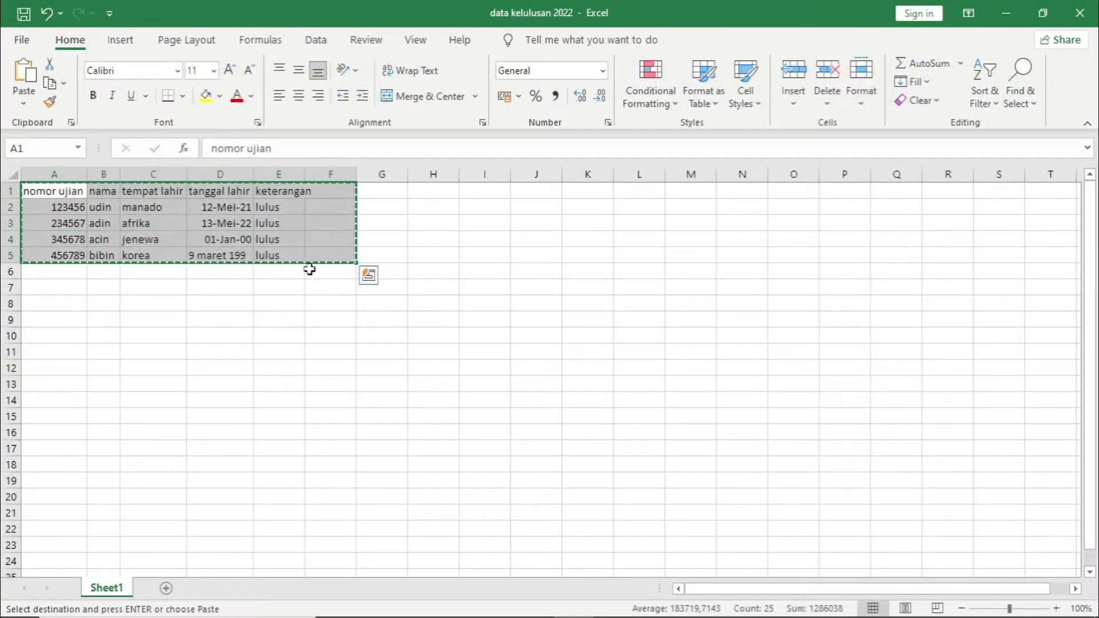
pyautogui.hotkey('alt', 'Tab')
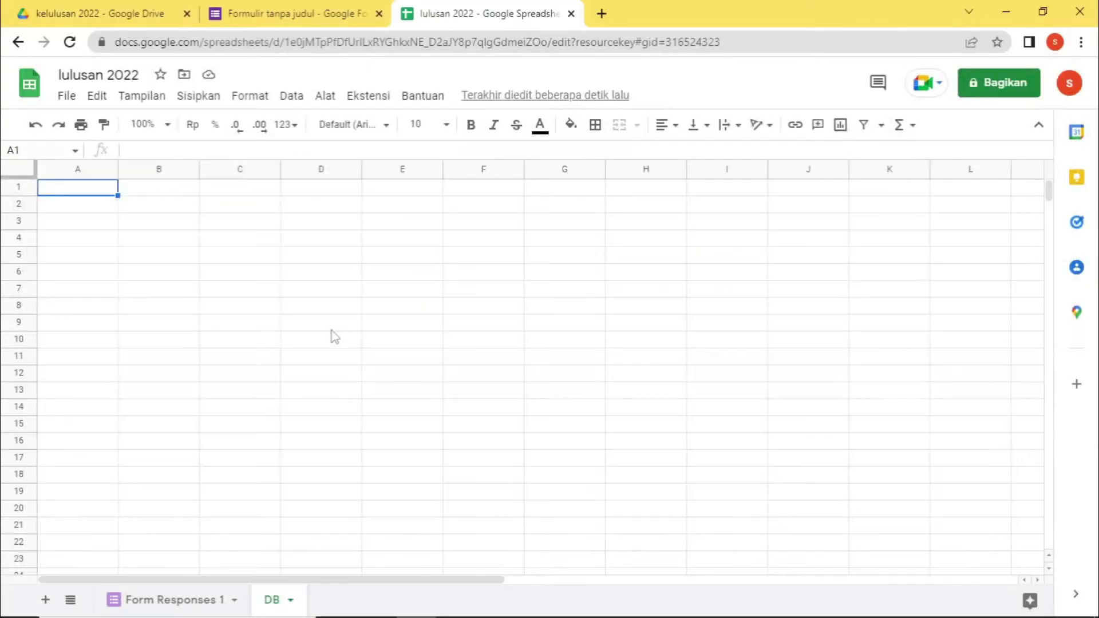
pyautogui.hotkey('ctrl', 'v')
# Review the pasted student rows and the column headers from nomor ujian to keterangan in the DB sheet
pyautogui.click(162, 223)
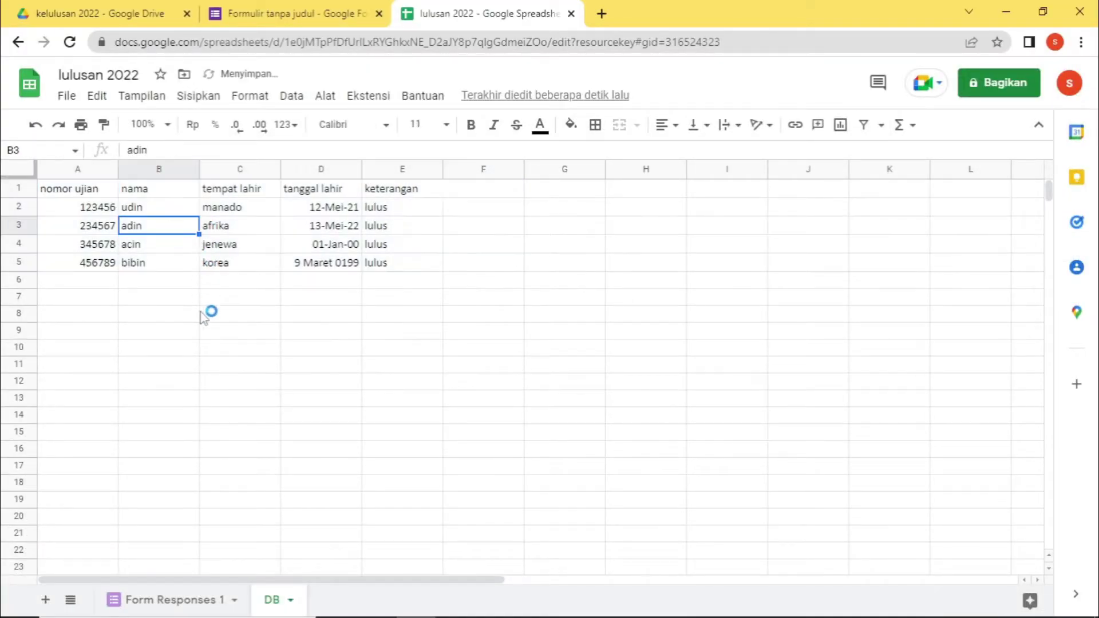
pyautogui.click(171, 313)
pyautogui.click(87, 189)
pyautogui.click(150, 189)
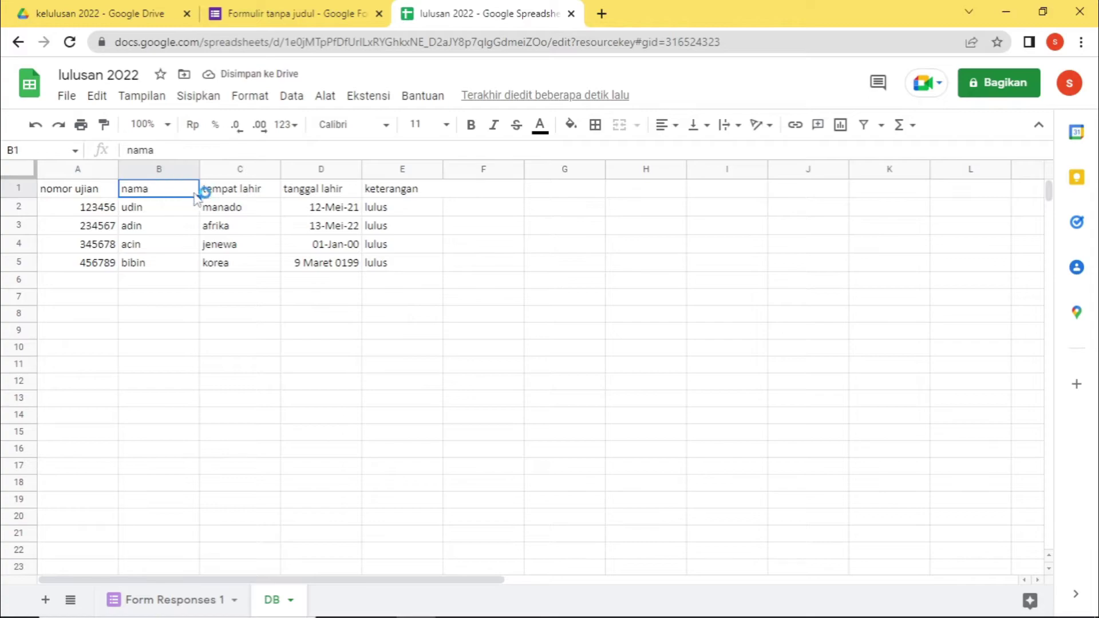
pyautogui.click(231, 190)
pyautogui.click(318, 189)
pyautogui.moveTo(389, 189); pyautogui.dragTo(481, 188)
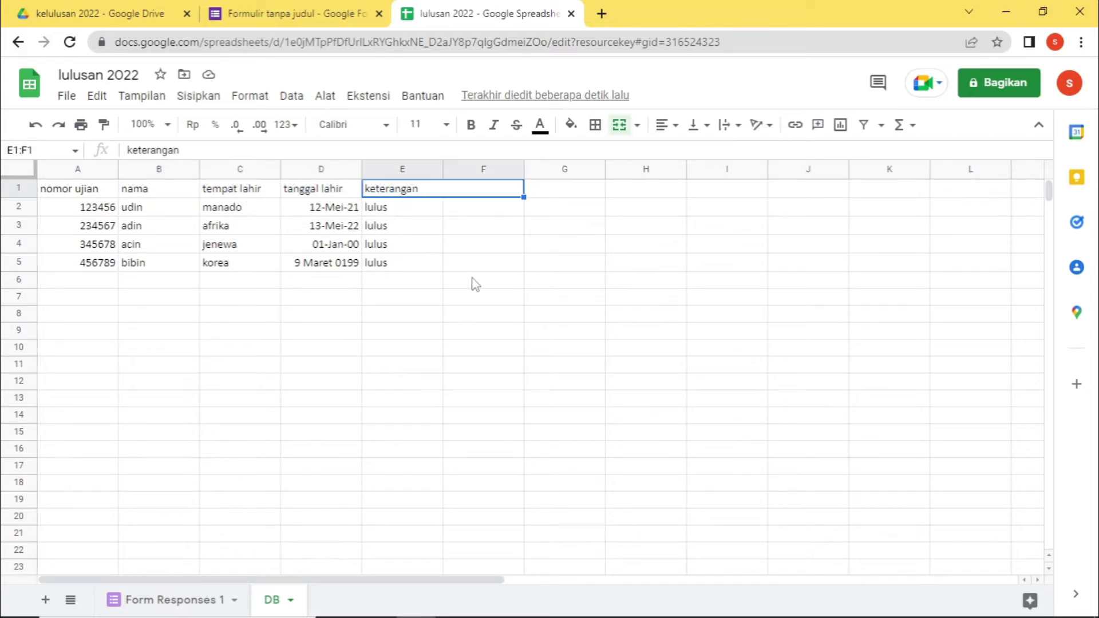
pyautogui.click(471, 282)
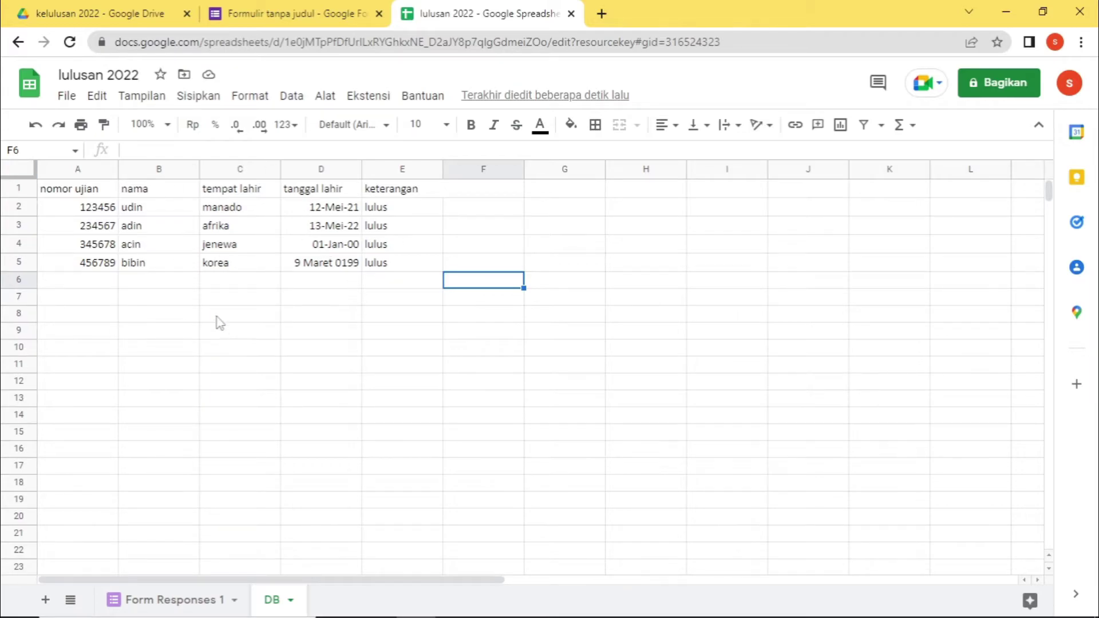
# Compare the column headers in row 1 of the Form Responses 1 sheet with those in the DB sheet
pyautogui.click(177, 600)
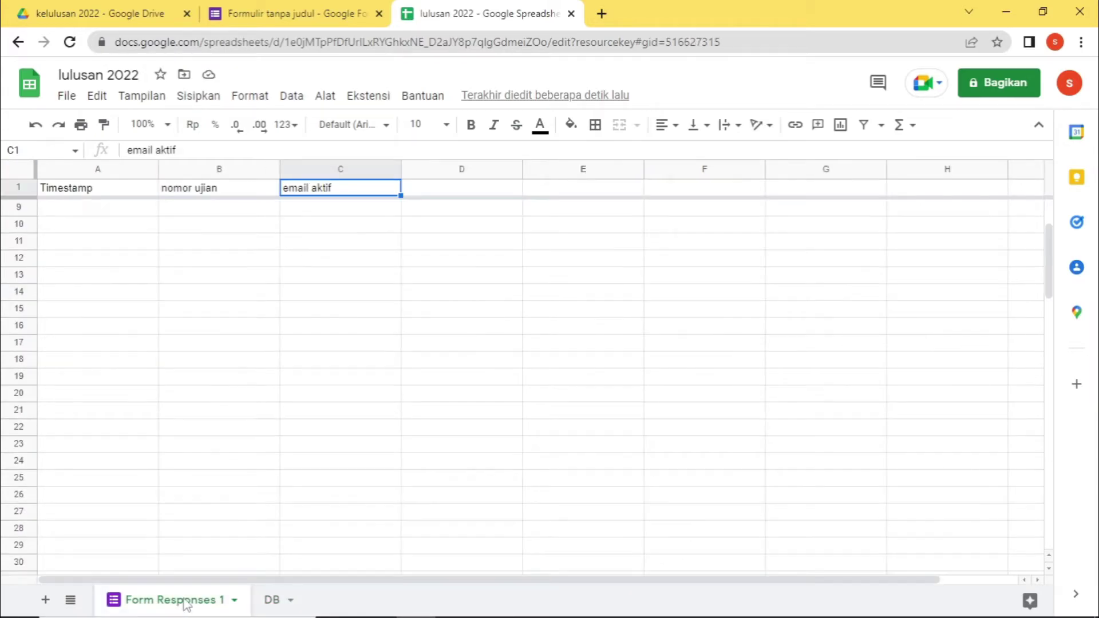
pyautogui.click(257, 604)
pyautogui.click(194, 600)
pyautogui.click(268, 604)
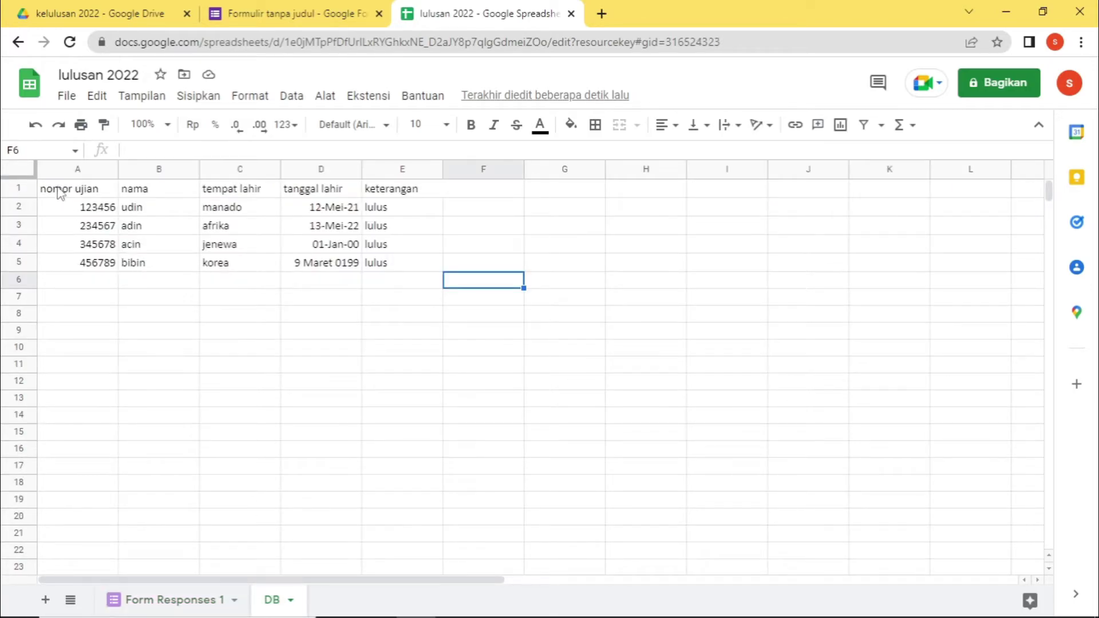
pyautogui.click(163, 601)
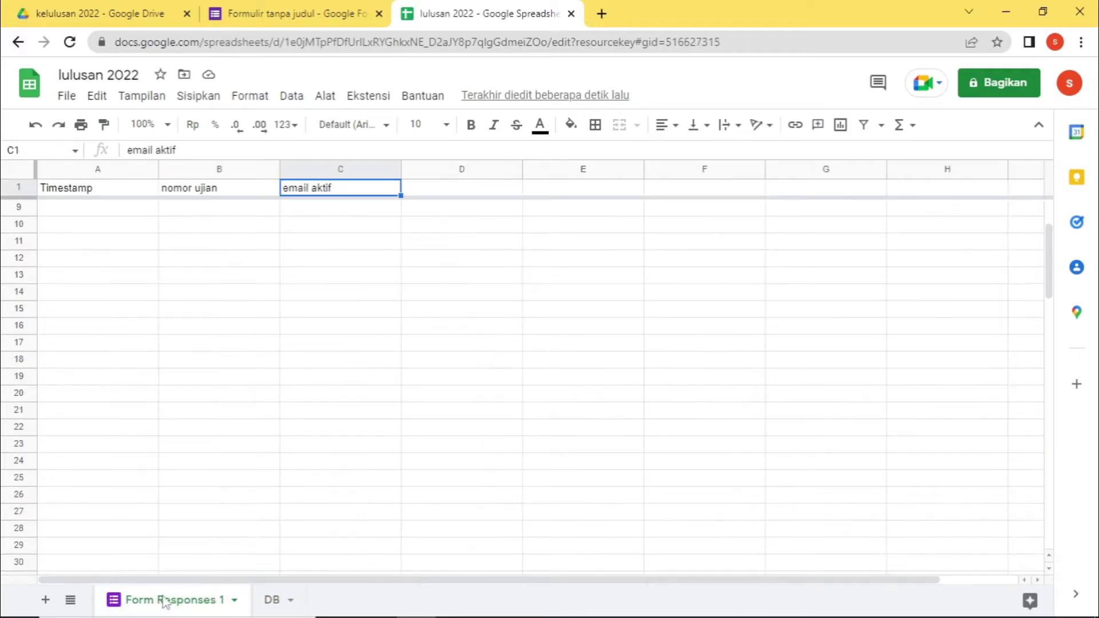
pyautogui.click(428, 182)
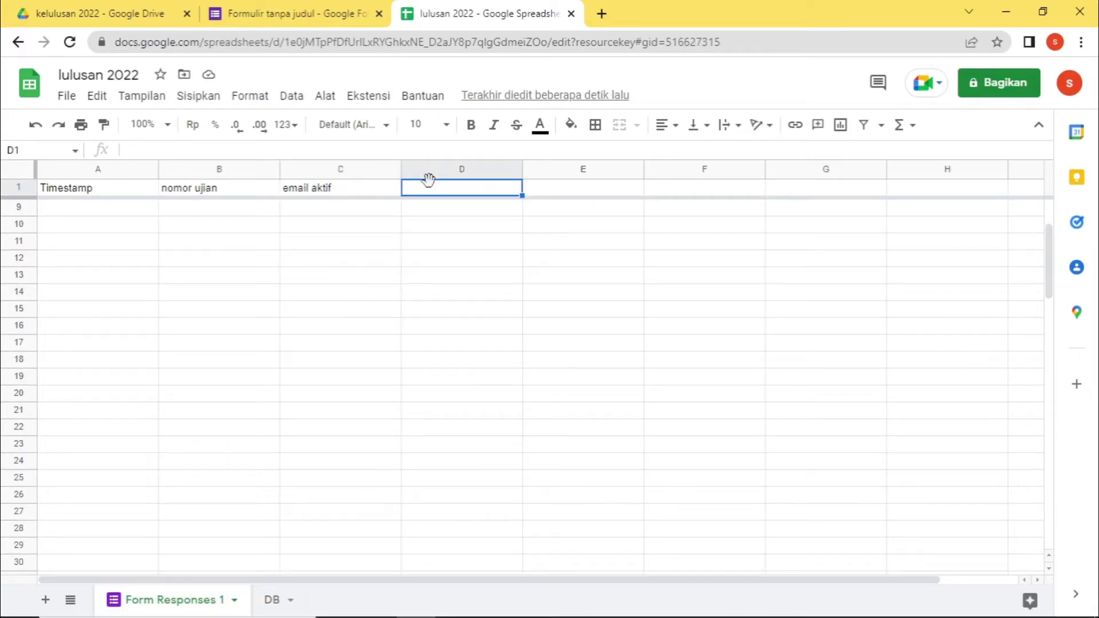
pyautogui.click(561, 191)
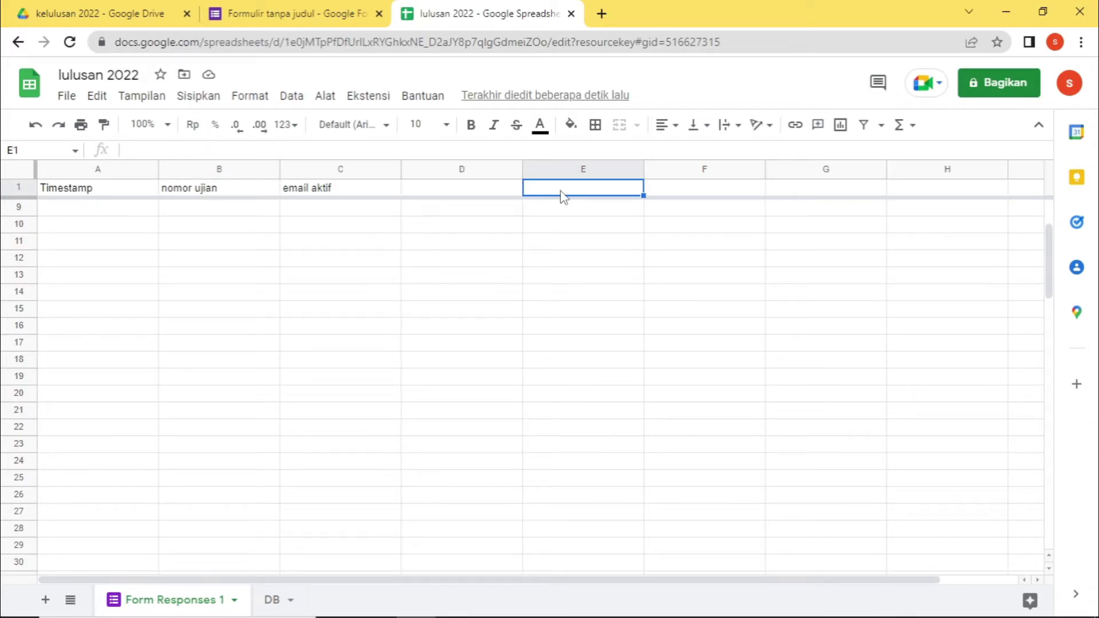
pyautogui.click(695, 190)
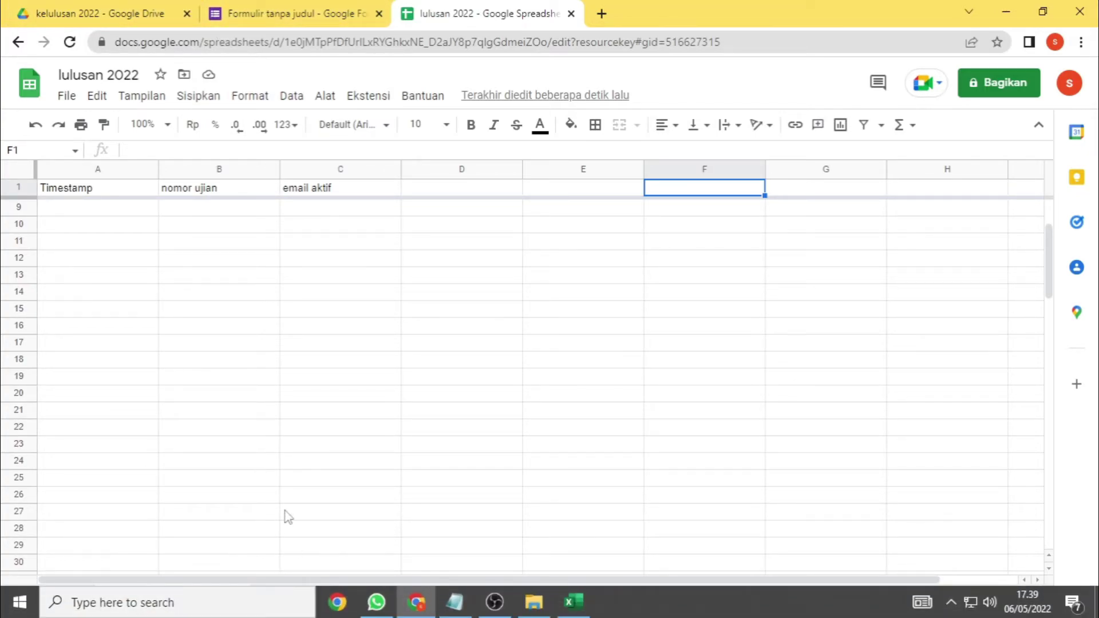
pyautogui.click(272, 599)
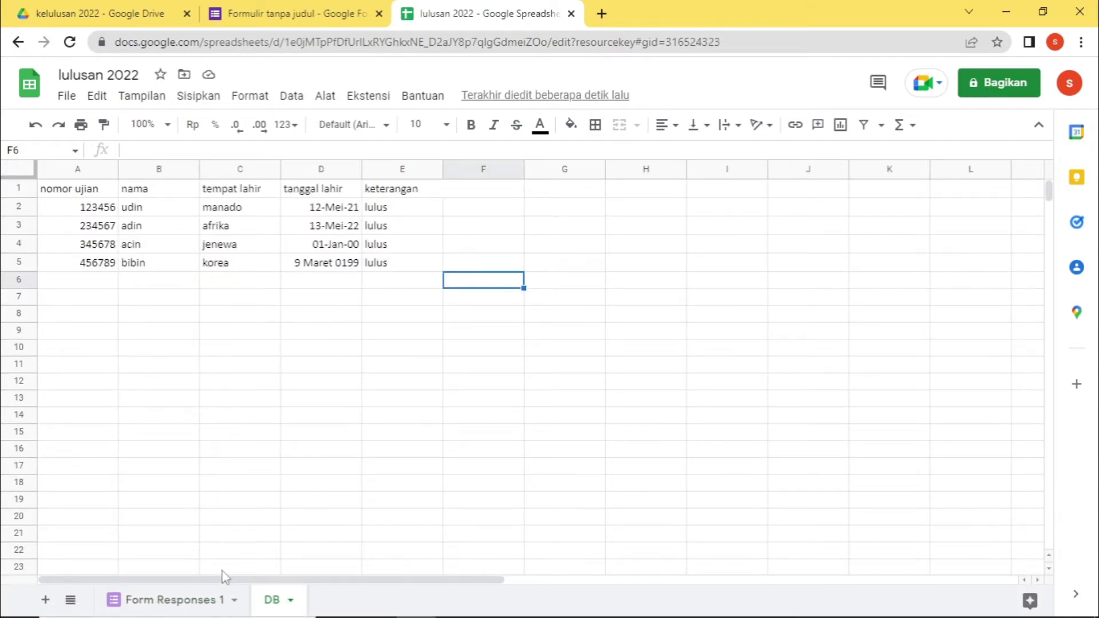
pyautogui.click(203, 601)
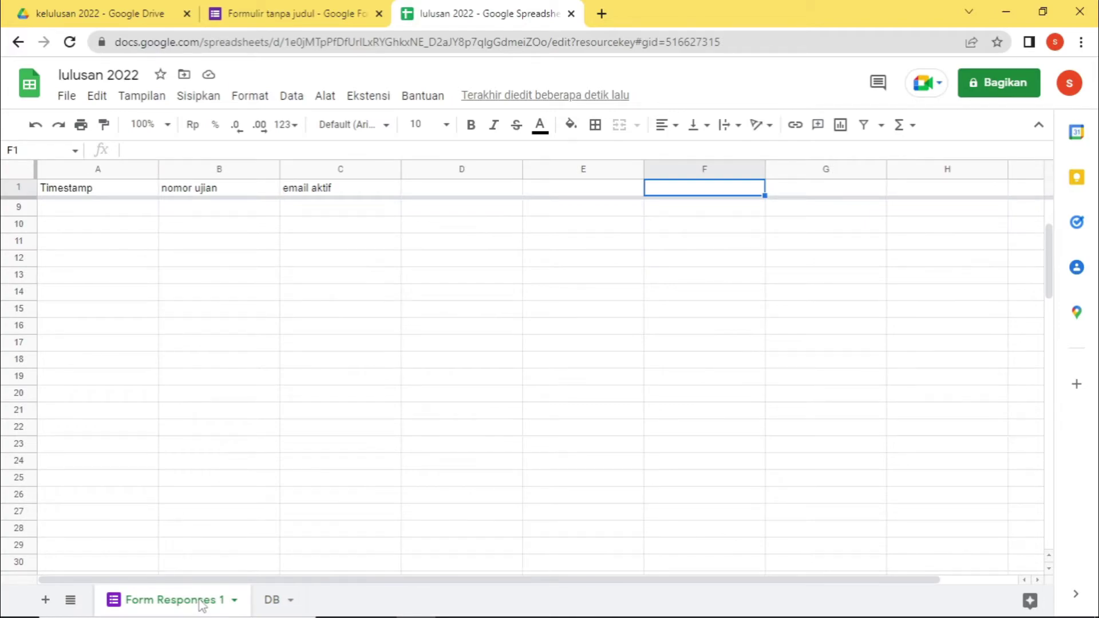
pyautogui.click(204, 189)
pyautogui.click(289, 189)
pyautogui.click(226, 191)
# Copy the "nama" arrayformula with COUNTIF and VLOOKUP from the Notepad note into cell D1 of the Form Responses 1 sheet
pyautogui.click(438, 192)
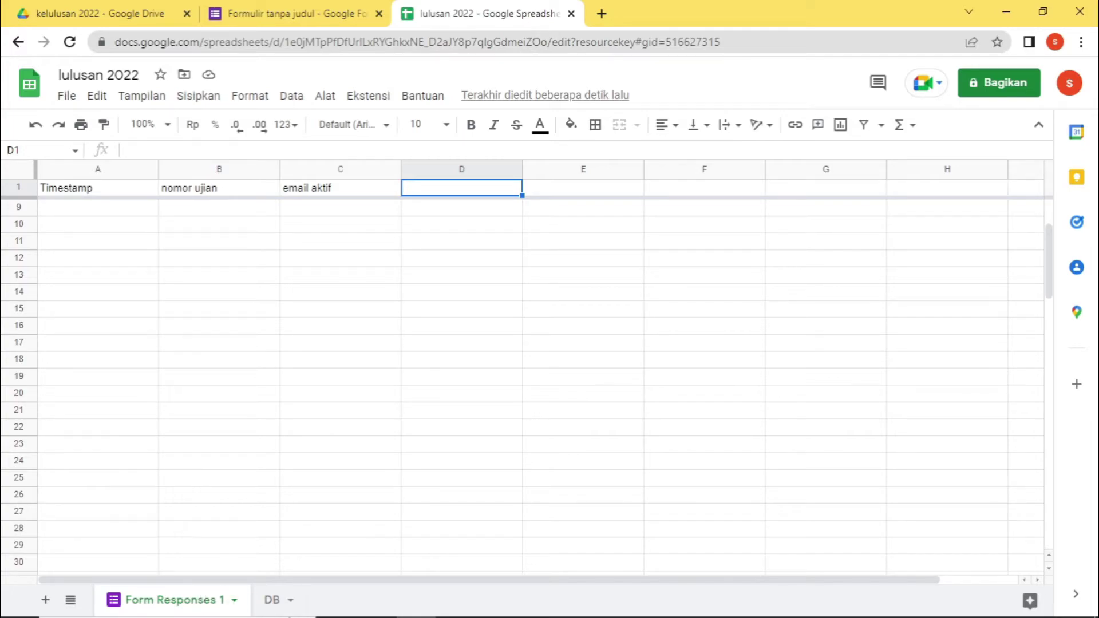
pyautogui.click(455, 607)
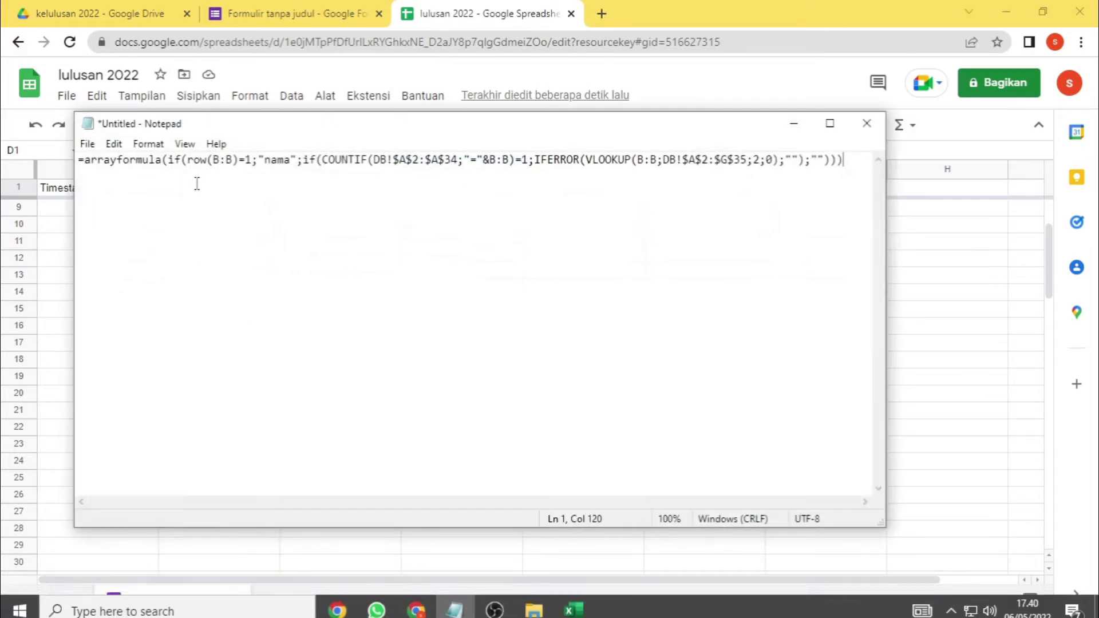
pyautogui.moveTo(840, 158); pyautogui.dragTo(81, 156)
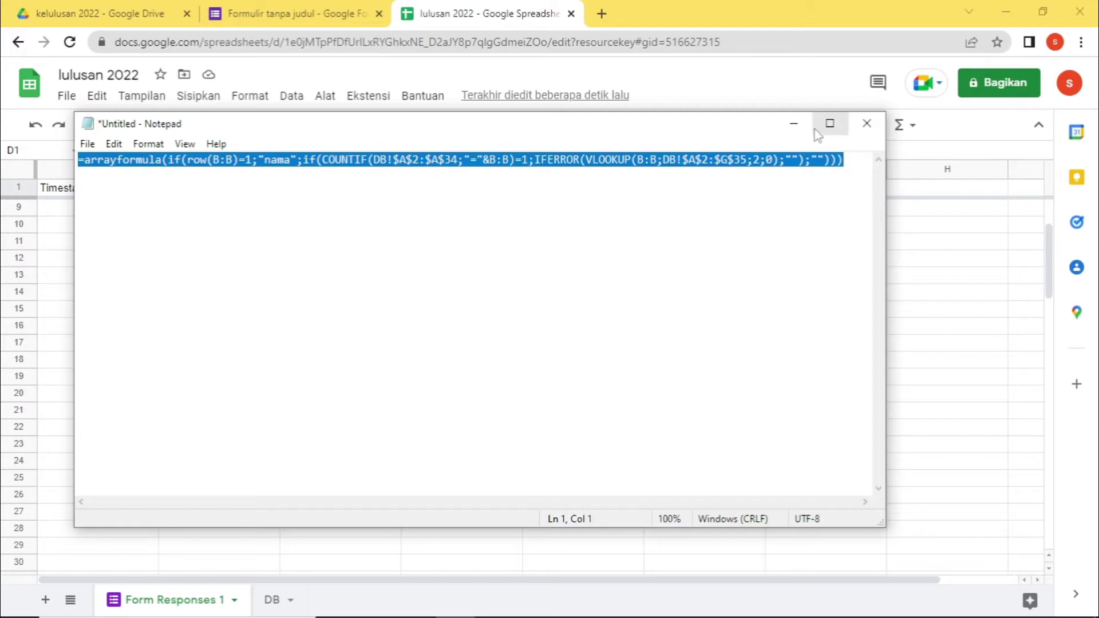
pyautogui.click(793, 125)
pyautogui.click(461, 149)
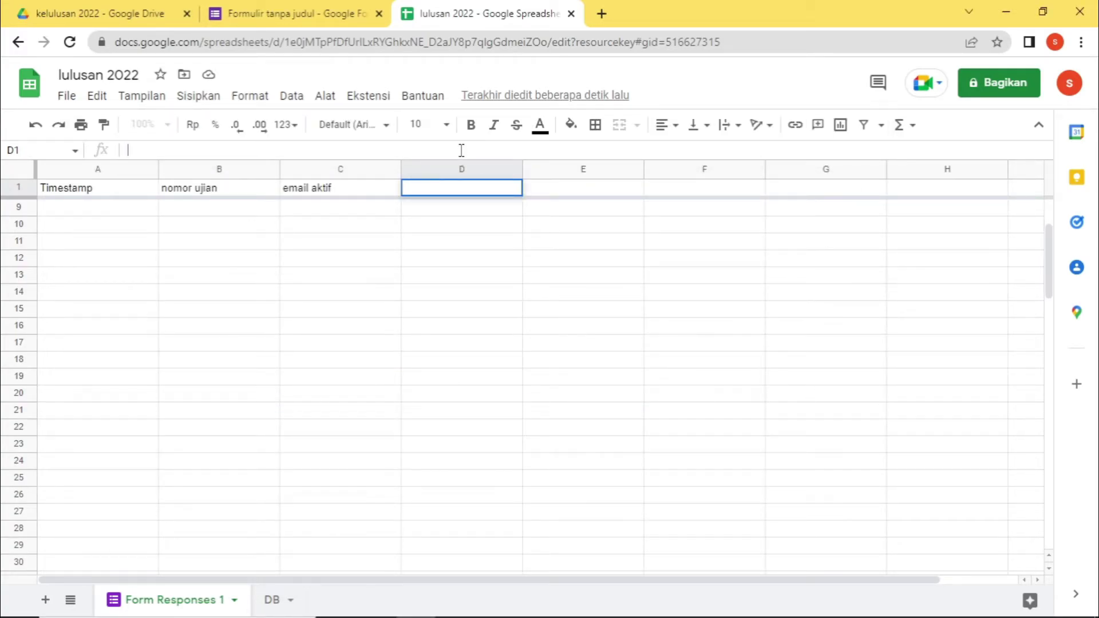
pyautogui.hotkey('ctrl', 'v')
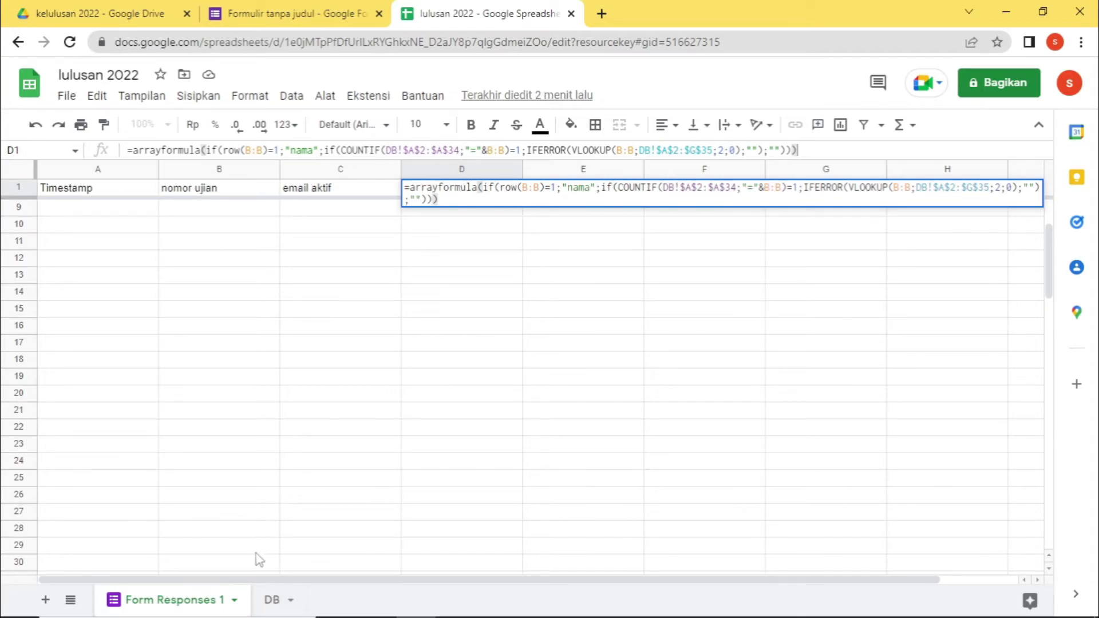
# Check the student rows in the DB sheet and set the COUNTIF range in the D1 formula to DB!$A$2:$A$6
pyautogui.click(271, 600)
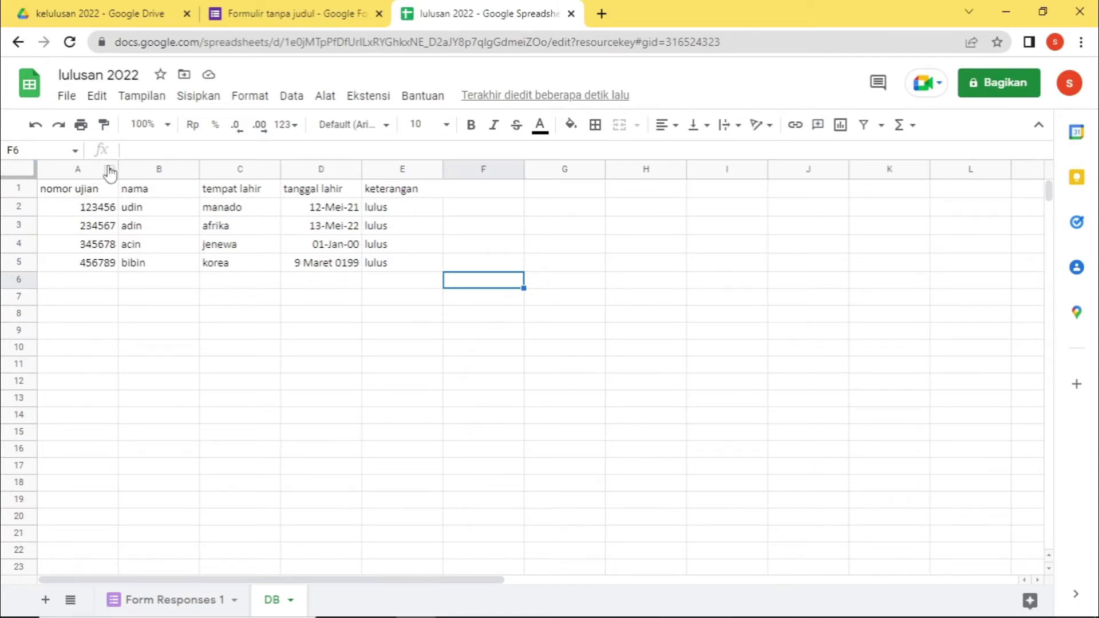
pyautogui.hotkey('alt', 'Tab')
pyautogui.hotkey('alt', 'Tab')
pyautogui.click(178, 599)
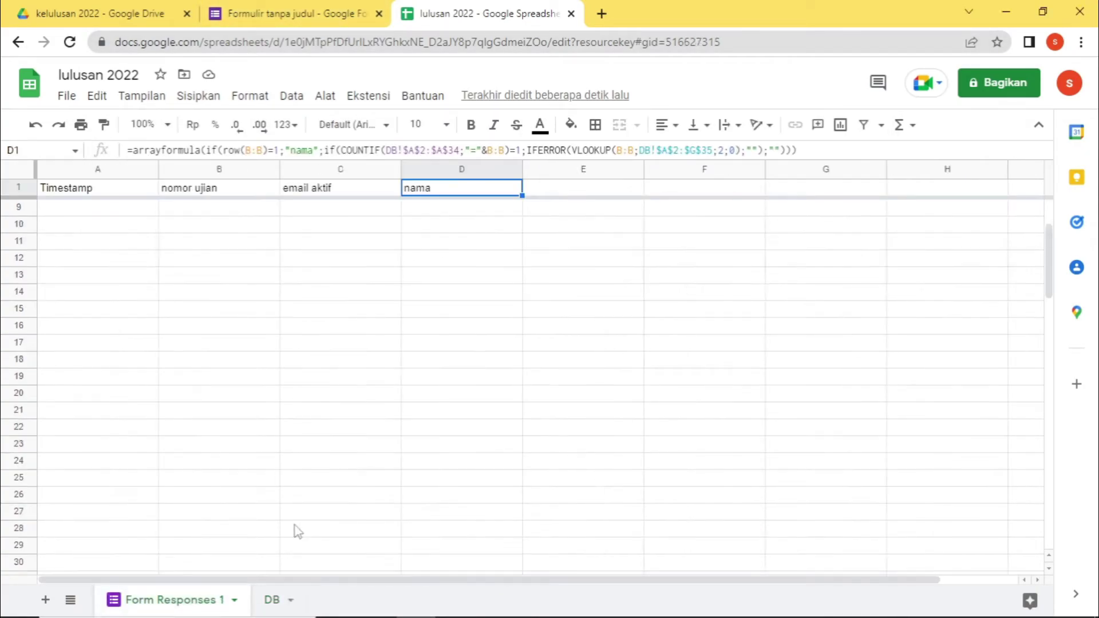
pyautogui.click(455, 152)
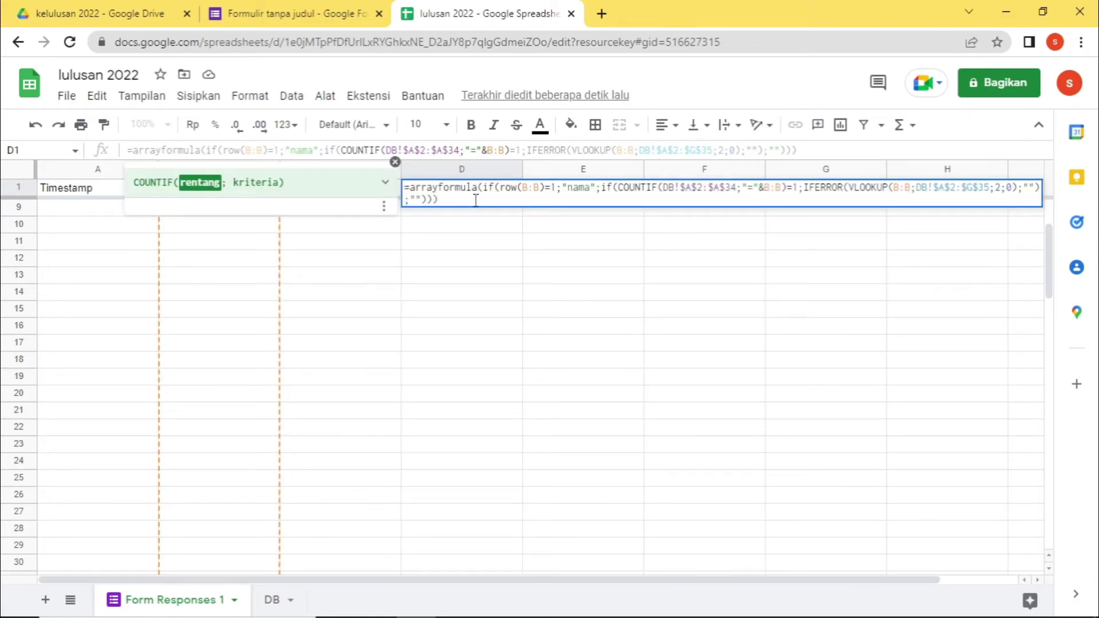
pyautogui.press('BackSpace')
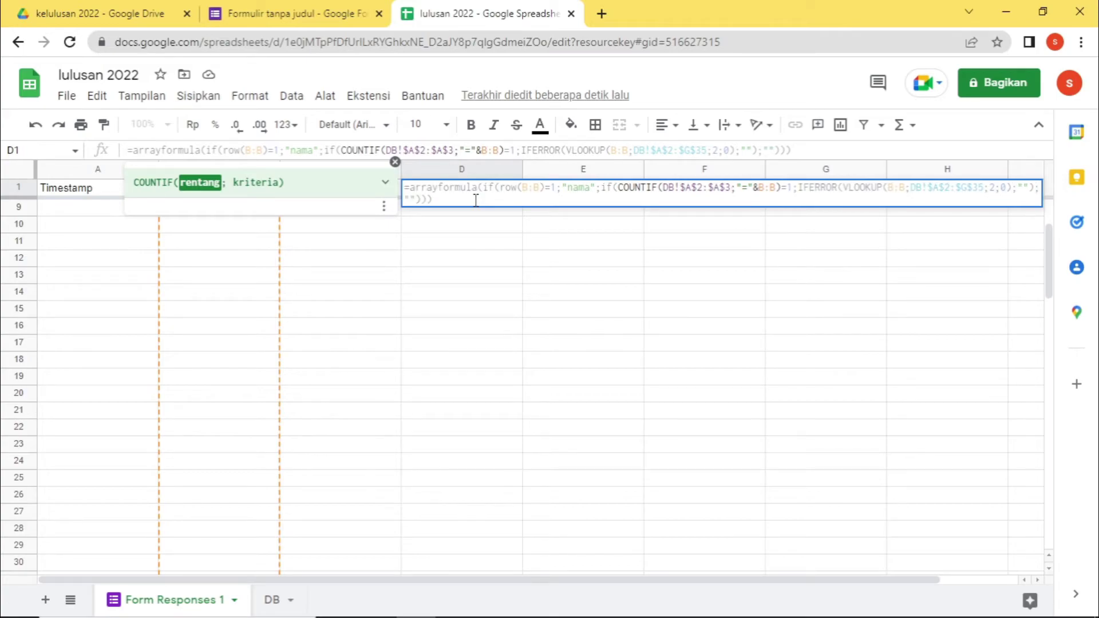
pyautogui.press('BackSpace')
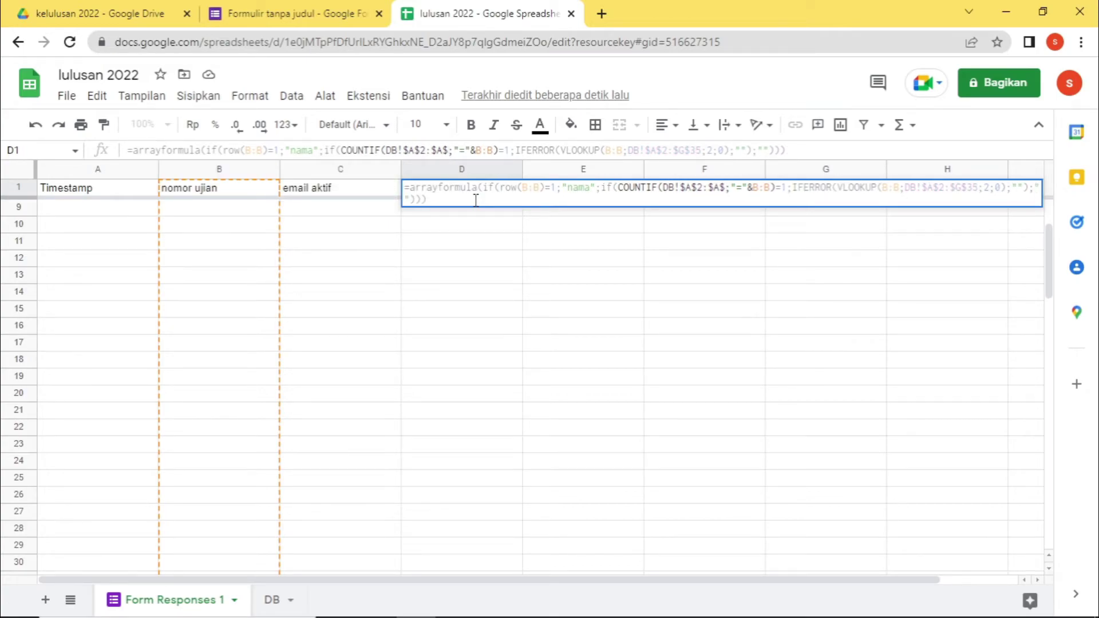
pyautogui.write('6')
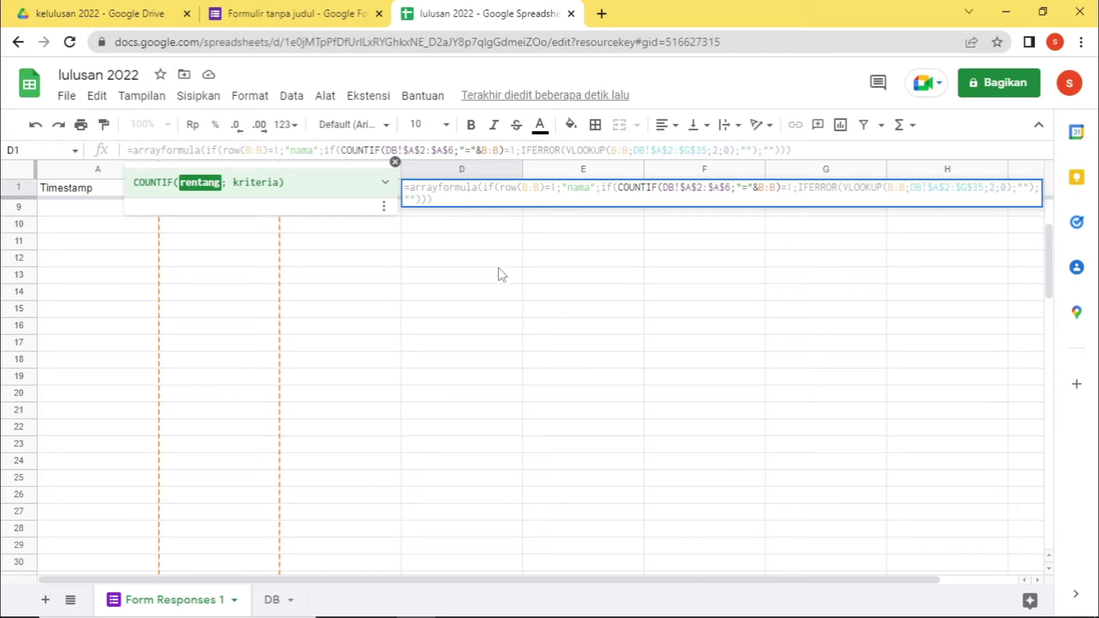
pyautogui.click(511, 280)
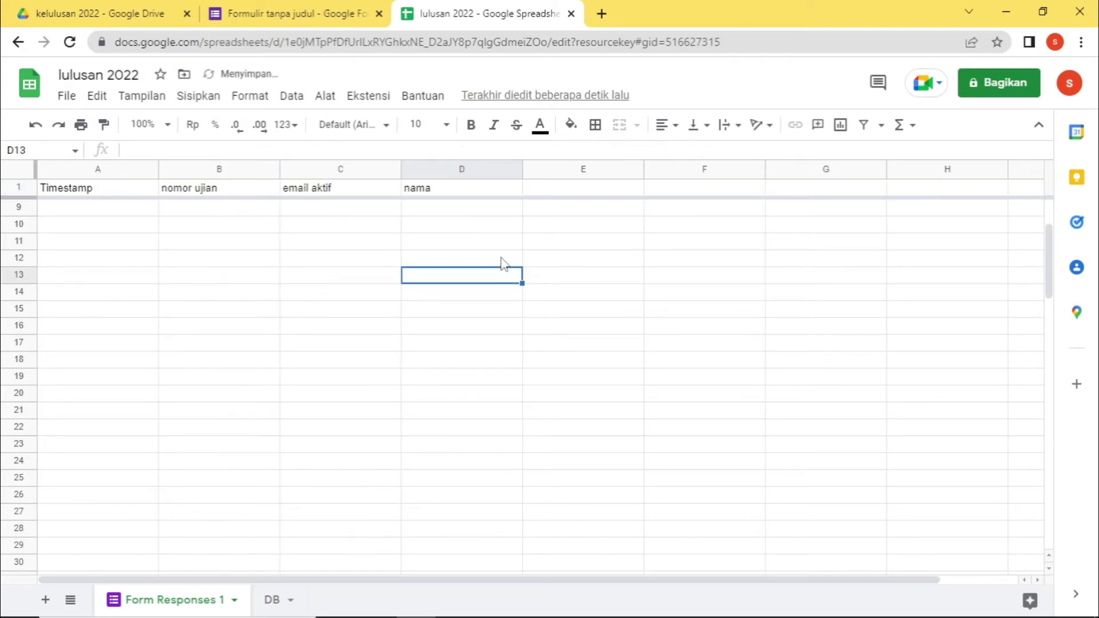
# Examine the COUNTIF and VLOOKUP arguments in the D1 formula and compare them with the extent of the student table in DB
pyautogui.click(405, 186)
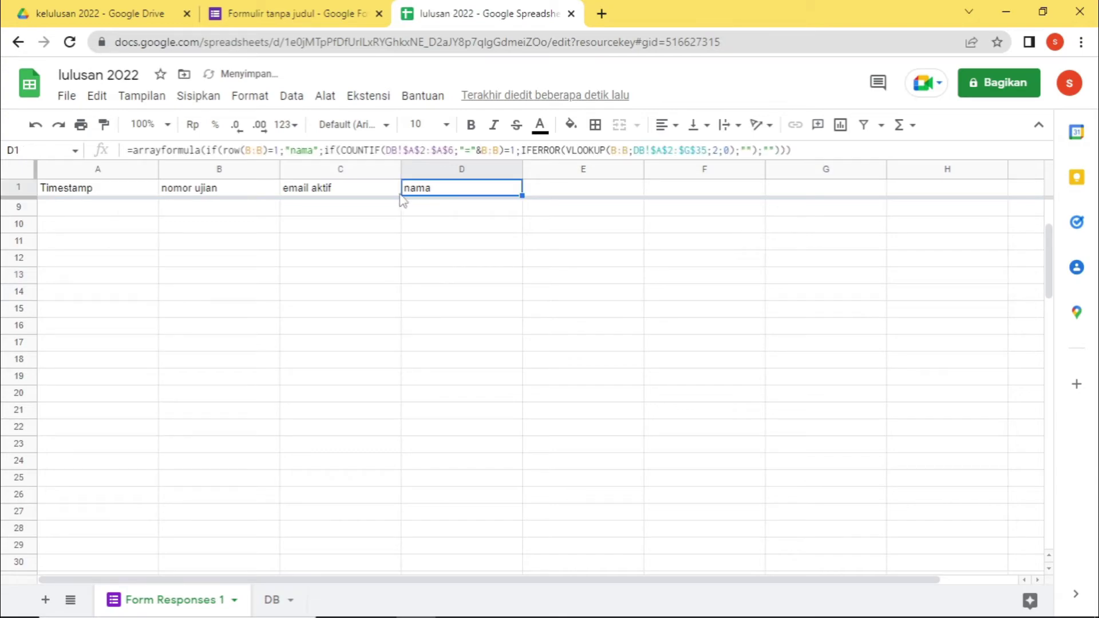
pyautogui.click(481, 150)
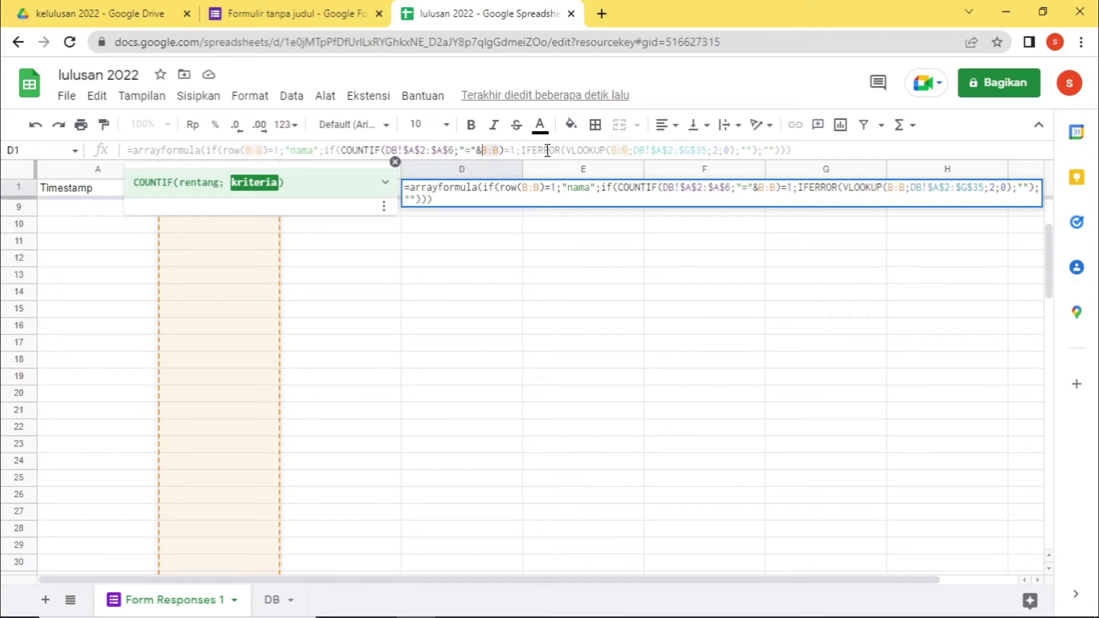
pyautogui.click(584, 148)
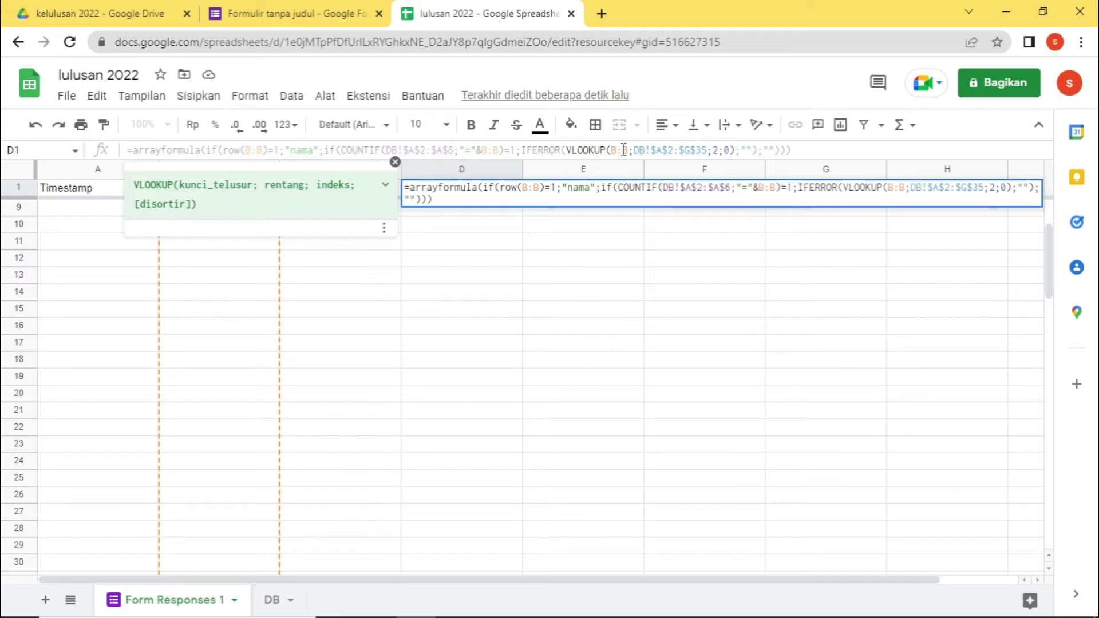
pyautogui.hotkey('alt', 'Tab')
pyautogui.hotkey('alt', 'Tab')
pyautogui.click(274, 599)
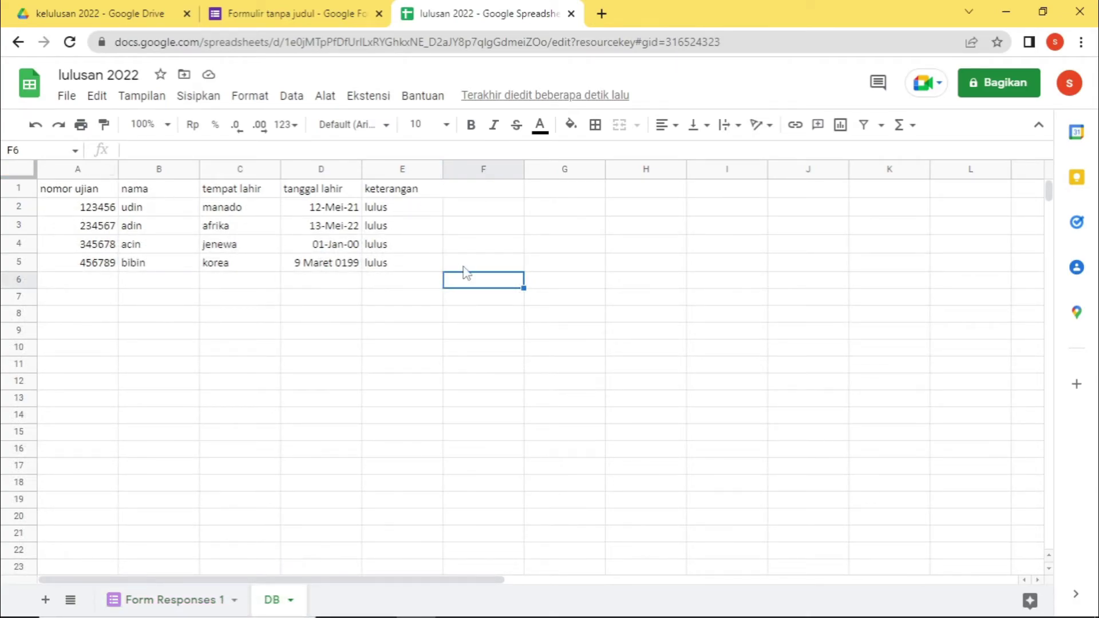
pyautogui.hotkey('alt', 'Tab')
pyautogui.hotkey('alt', 'Tab')
pyautogui.hotkey('alt', 'Tab')
pyautogui.hotkey('alt', 'Tab')
pyautogui.click(172, 599)
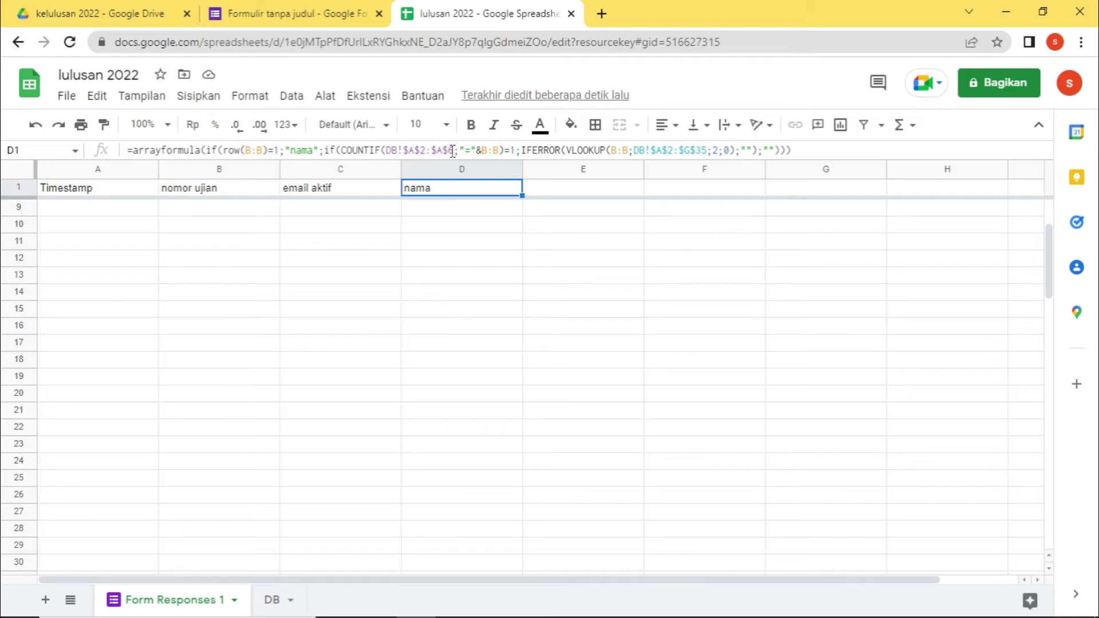
# Set the VLOOKUP range in the D1 formula to DB!$A$2:$F$6
pyautogui.click(693, 146)
pyautogui.press('BackSpace')
pyautogui.write('F')
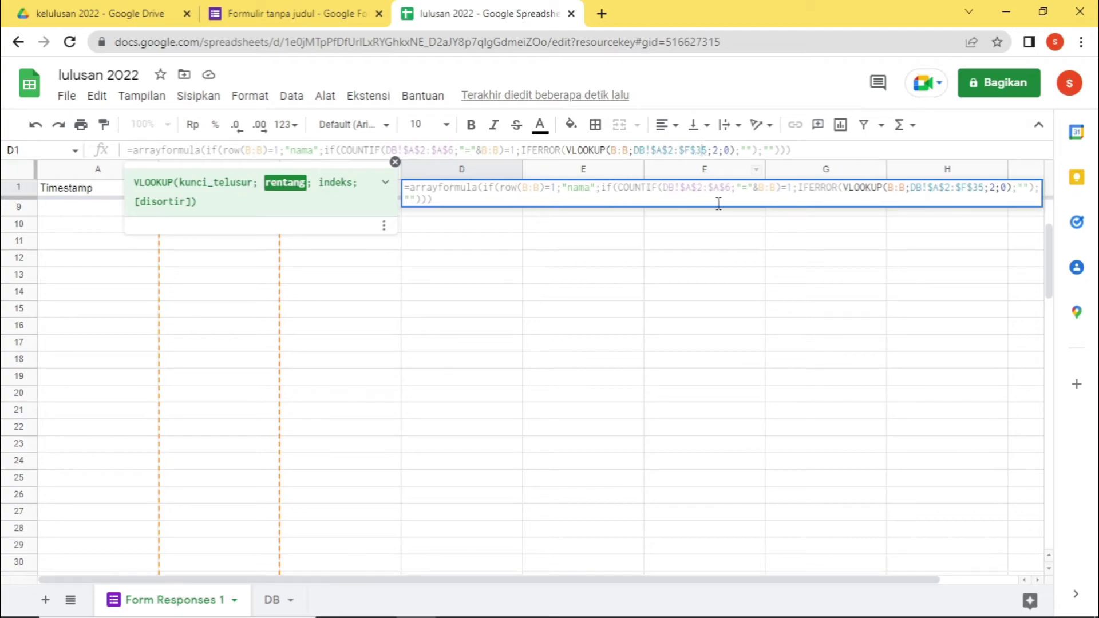
pyautogui.press('BackSpace')
pyautogui.press('BackSpace')
pyautogui.hotkey('alt', 'Tab')
pyautogui.hotkey('alt', 'Tab')
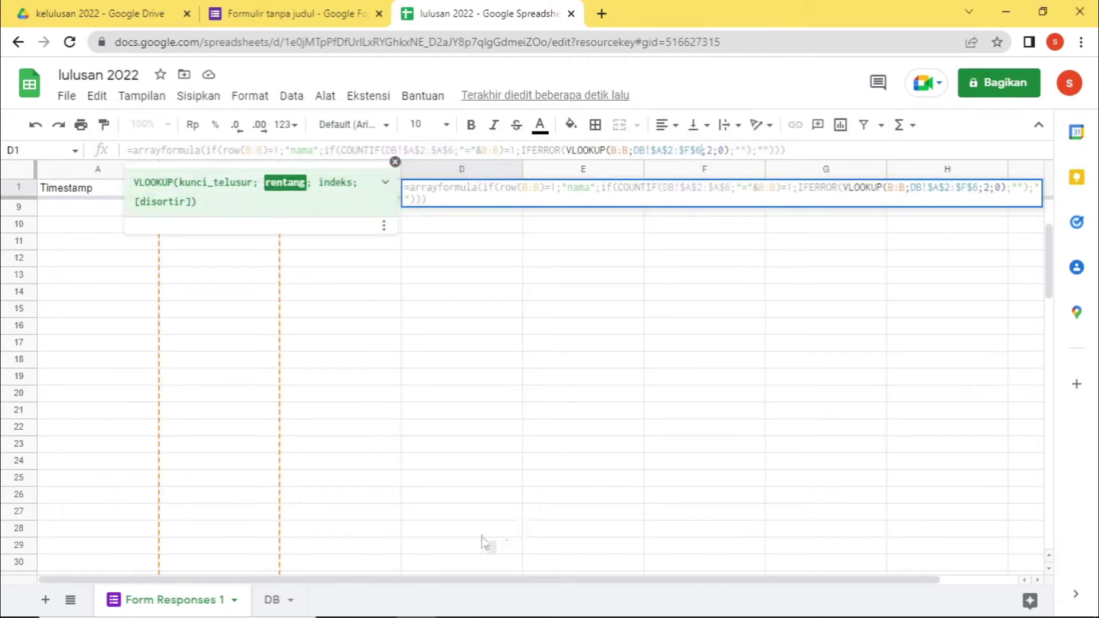
# Check the VLOOKUP column index against the nama column in the DB sheet and confirm the D1 formula
pyautogui.click(711, 151)
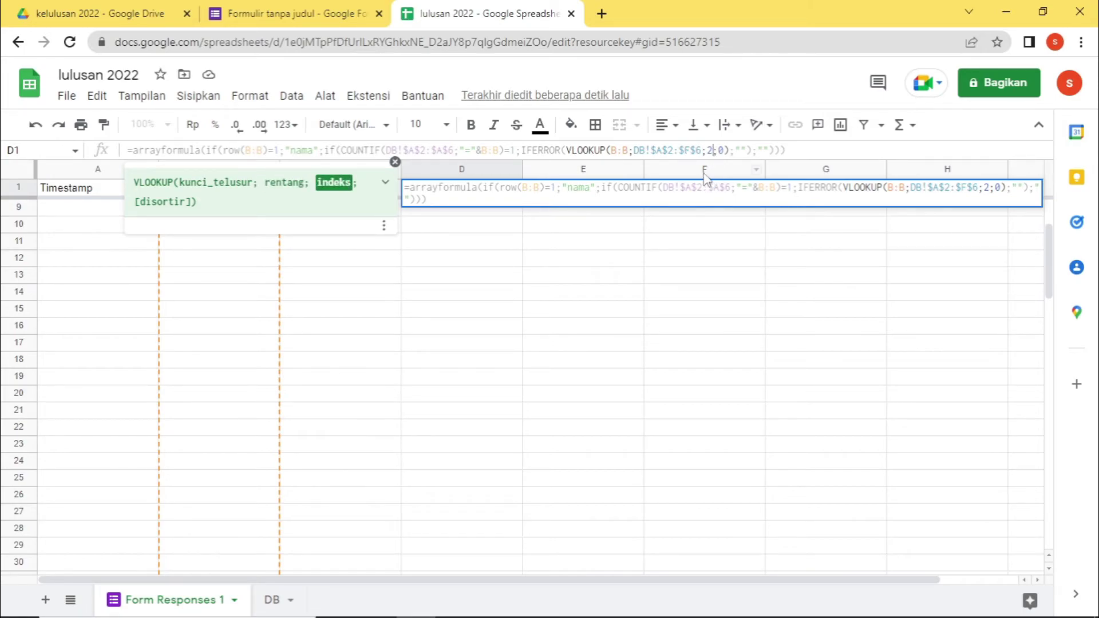
pyautogui.click(272, 599)
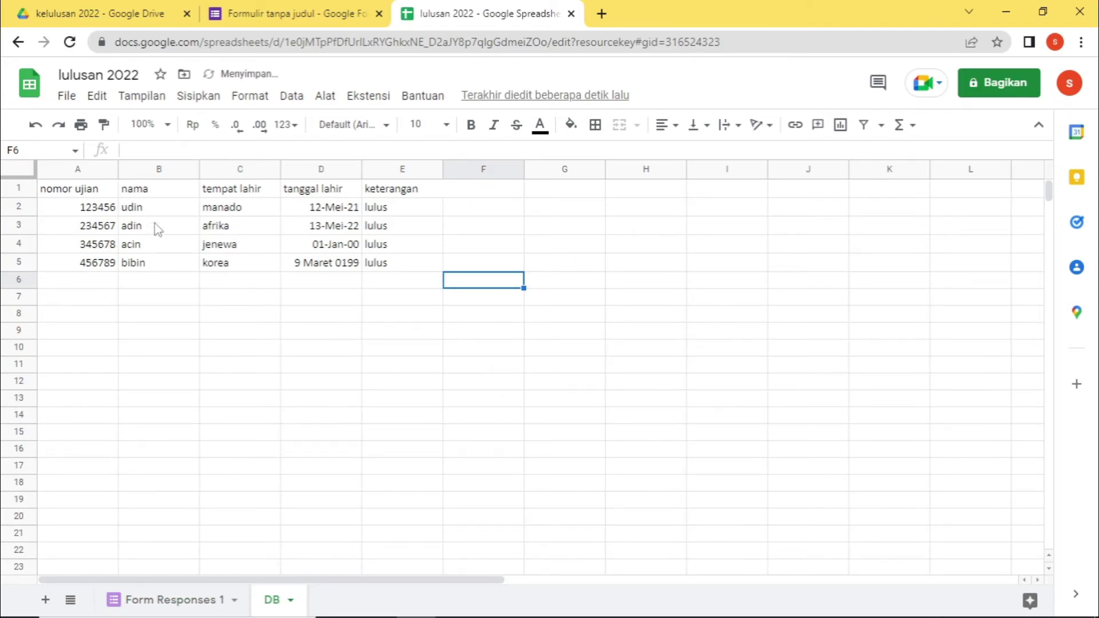
pyautogui.click(196, 599)
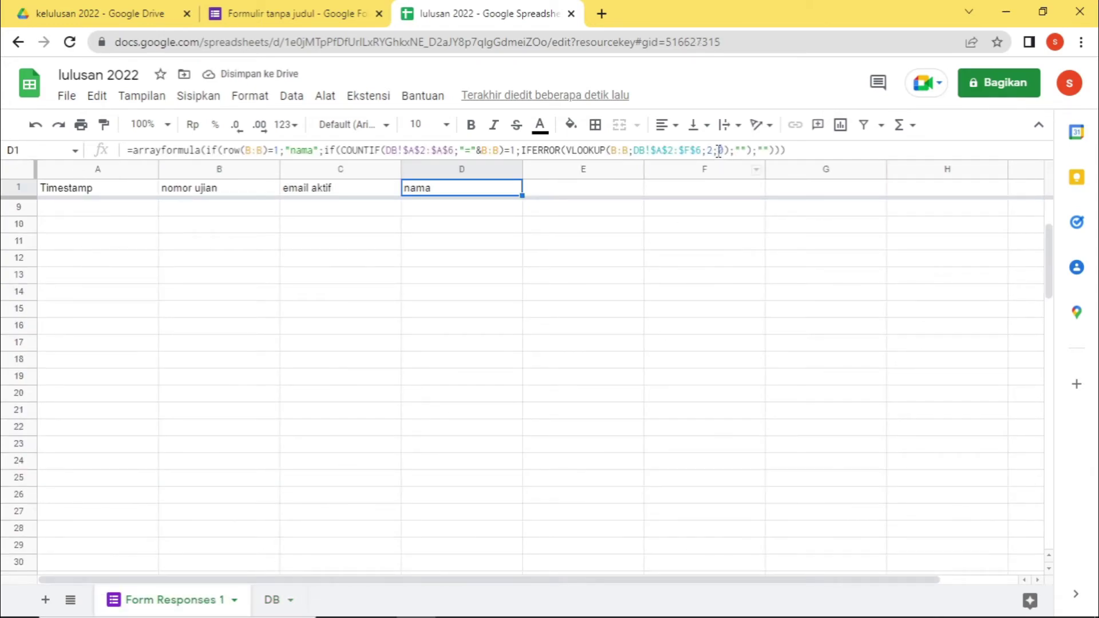
pyautogui.click(809, 147)
pyautogui.press('Return')
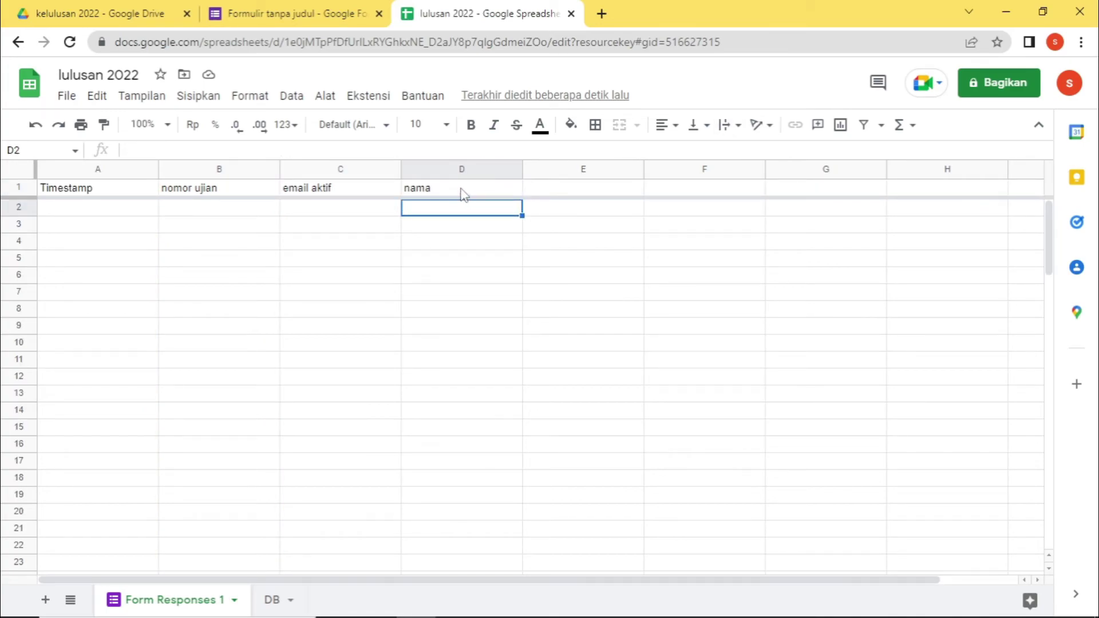
# Enter the first student's exam number from DB in B2 of Form Responses 1 and check the nama lookup in D2
pyautogui.click(204, 211)
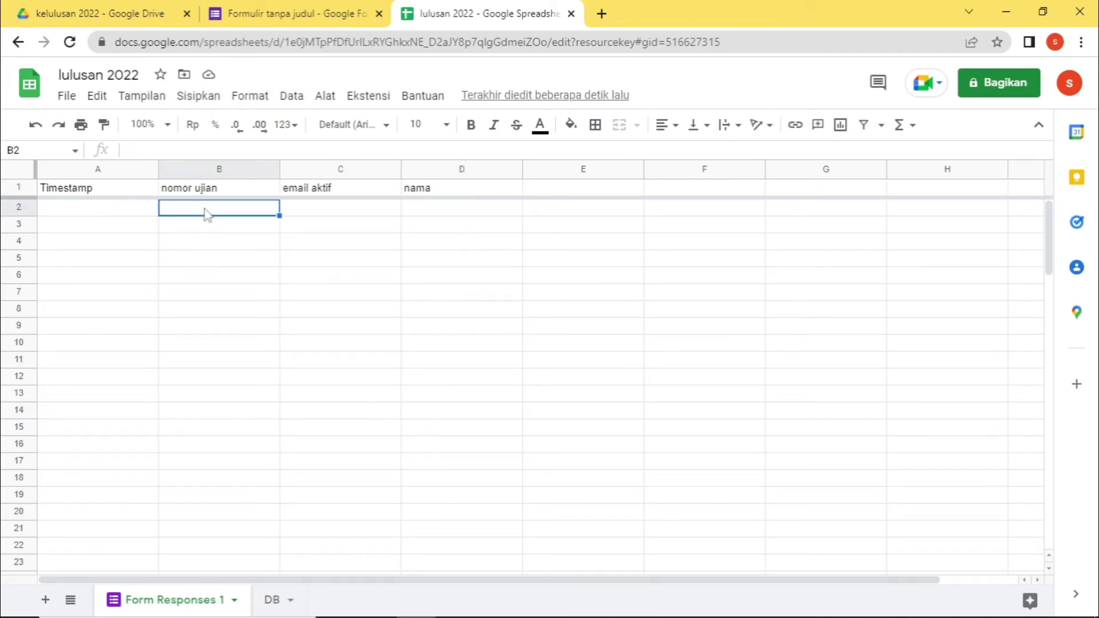
pyautogui.click(444, 209)
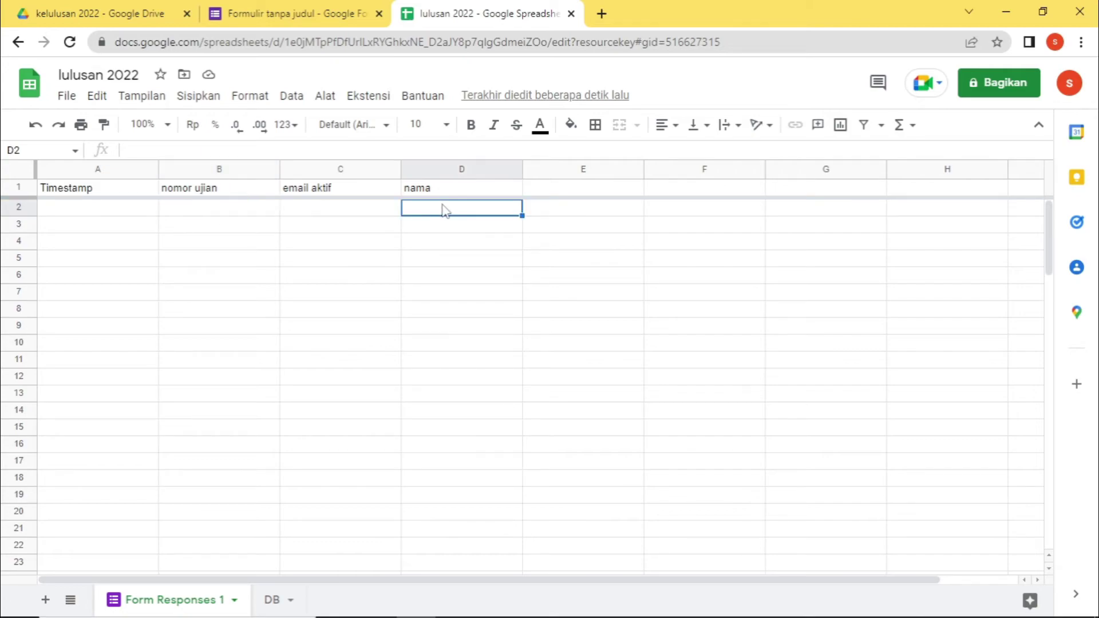
pyautogui.click(232, 213)
pyautogui.write('1')
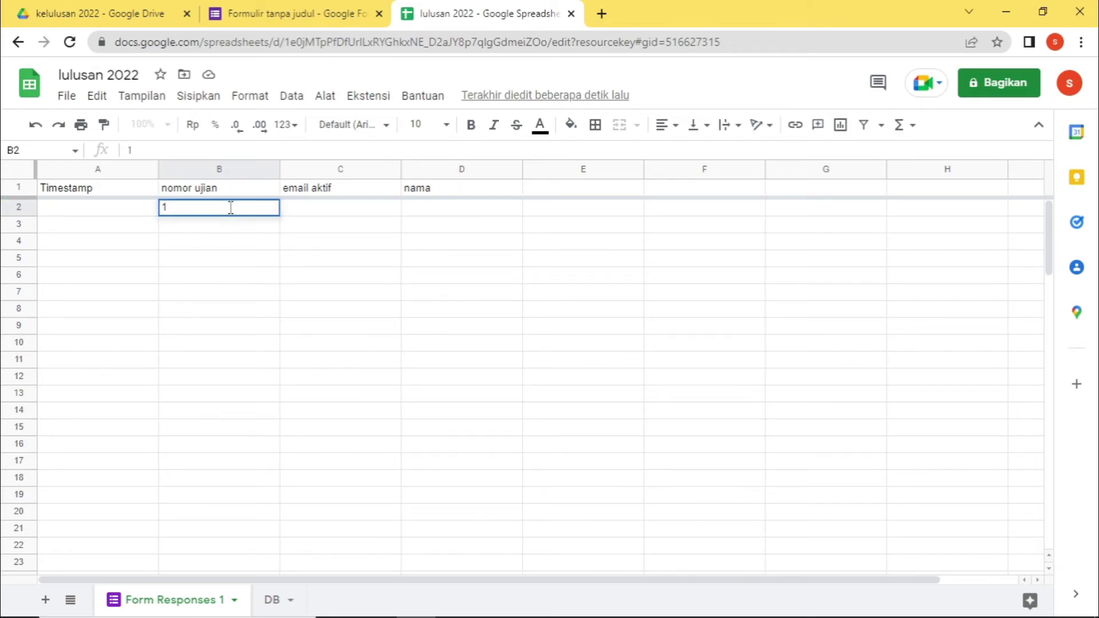
pyautogui.write('3')
pyautogui.press('BackSpace')
pyautogui.press('BackSpace')
pyautogui.write('123456')
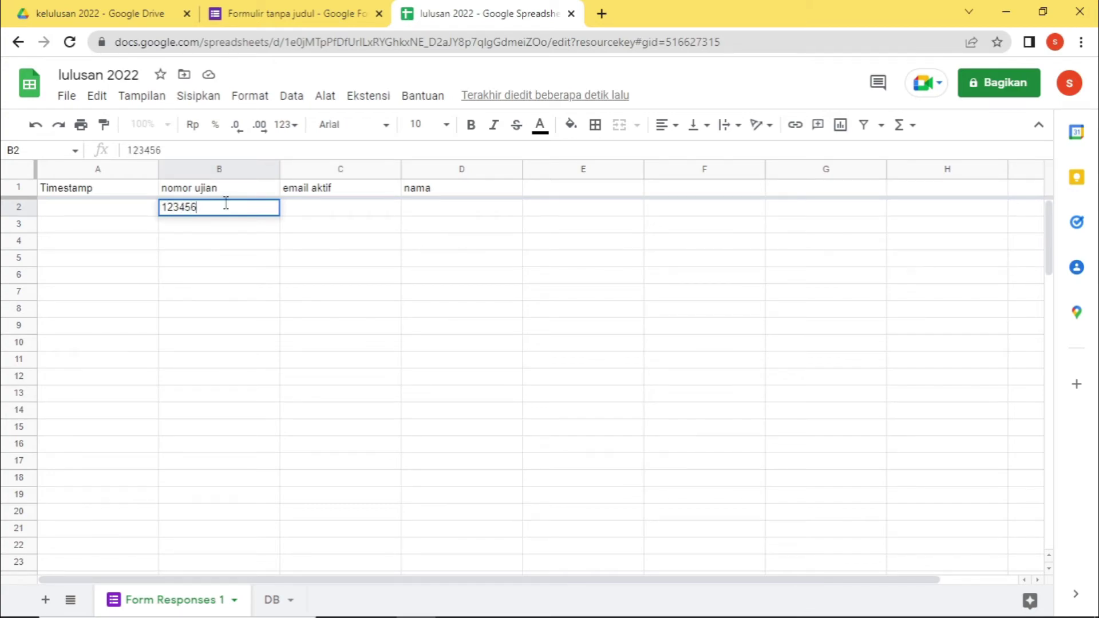
pyautogui.press('Return')
pyautogui.click(406, 209)
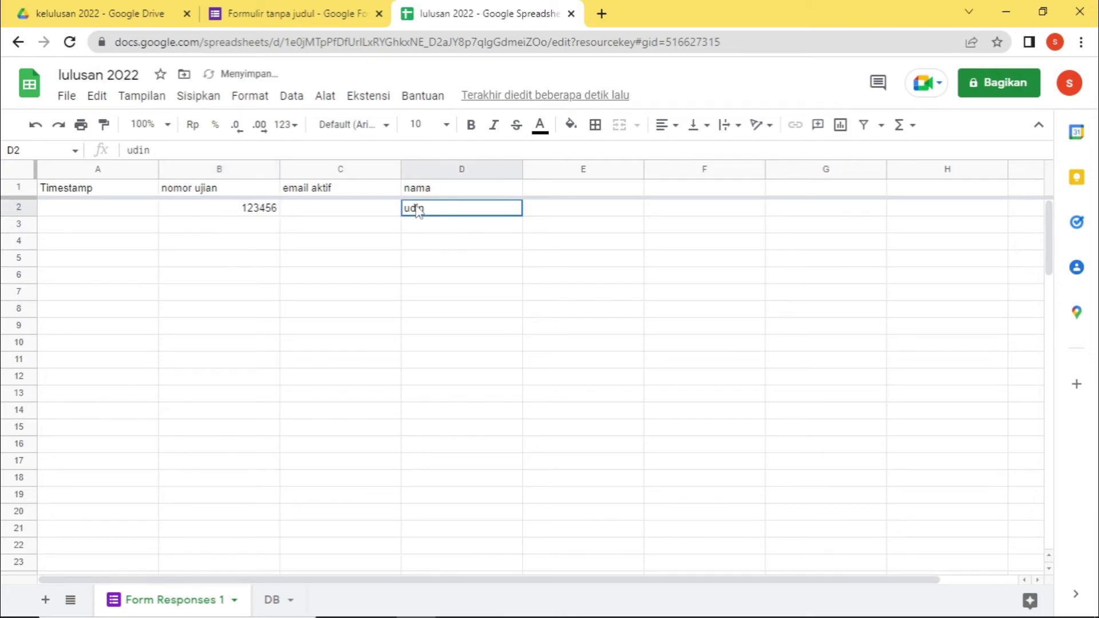
# Check the DB columns, then enter the "nama" ARRAYFORMULA lookup in E1 with ranges DB!$A$2:$A$34 for COUNTIF and DB!$A$2:$G$35 for VLOOKUP
pyautogui.hotkey('alt', 'Tab')
pyautogui.hotkey('alt', 'Tab')
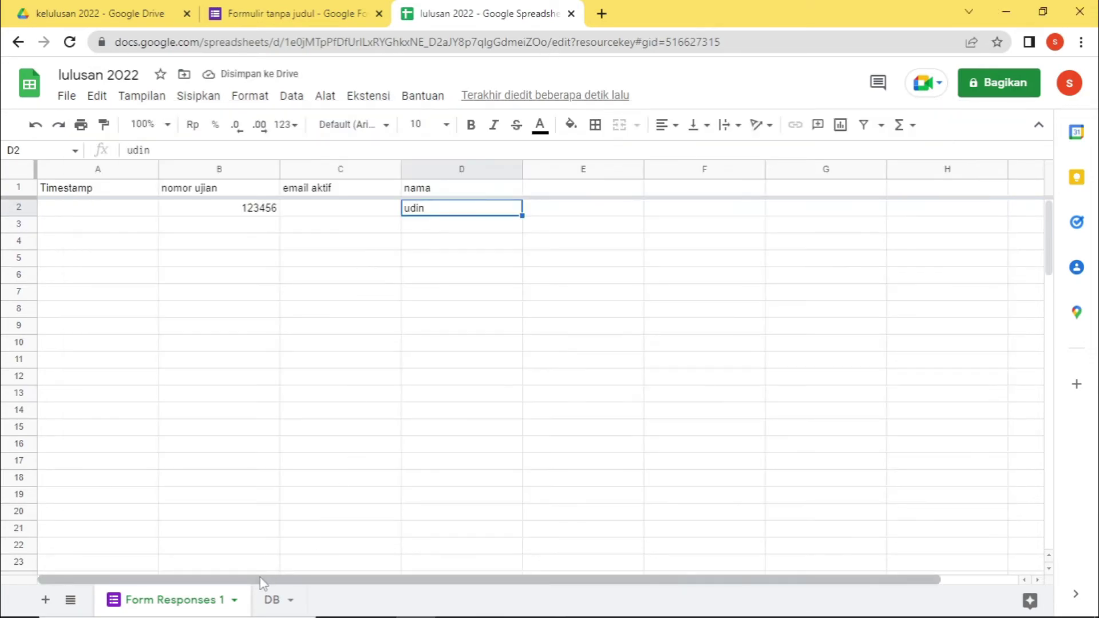
pyautogui.click(269, 600)
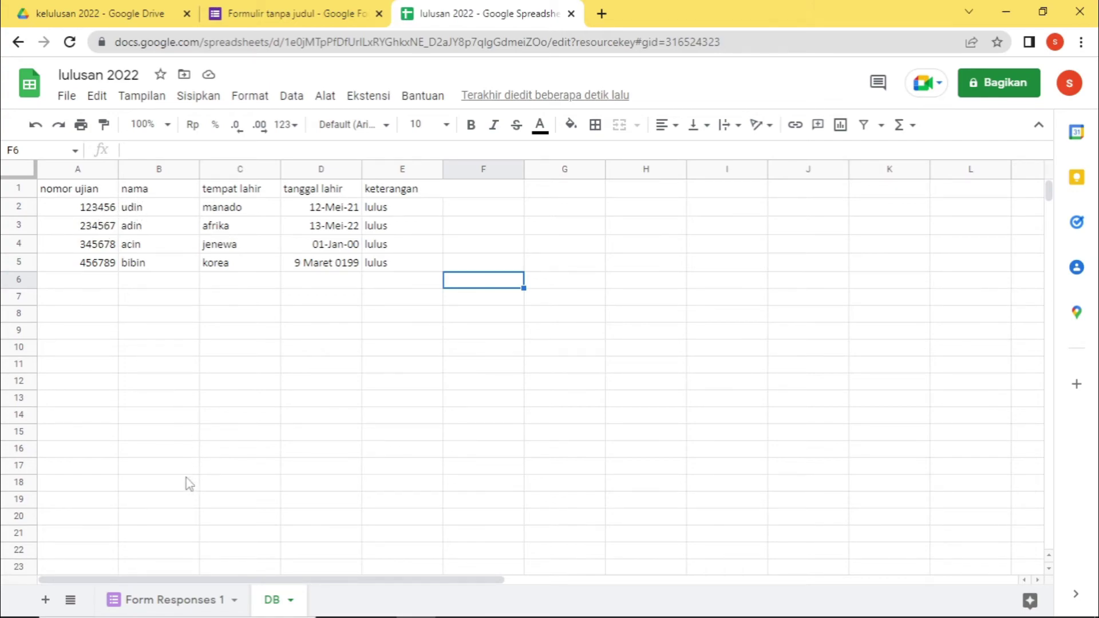
pyautogui.click(161, 601)
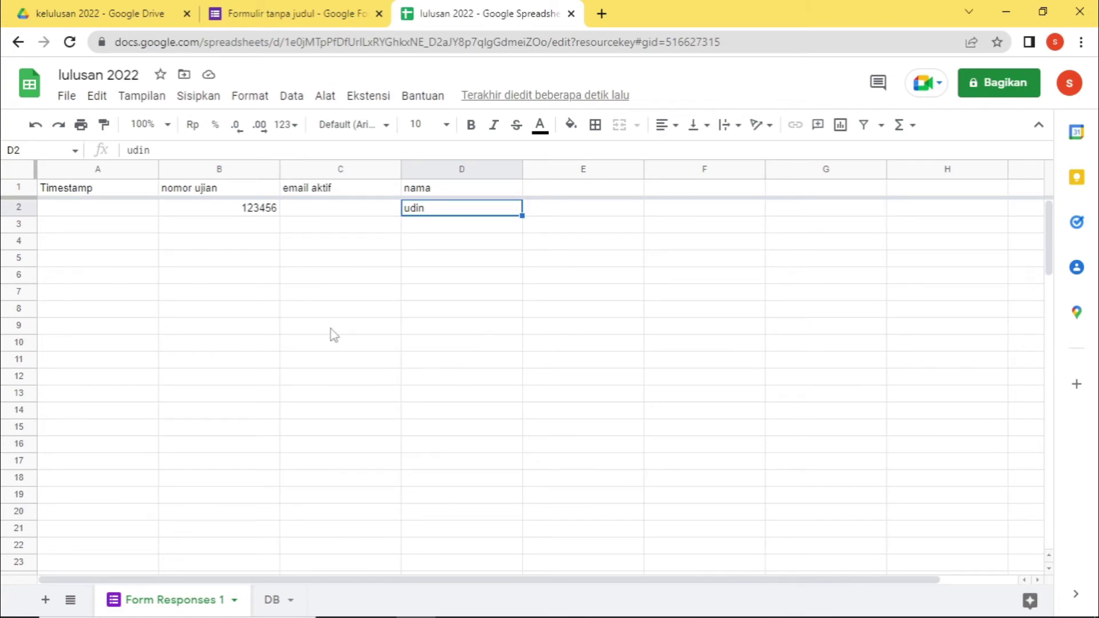
pyautogui.click(178, 210)
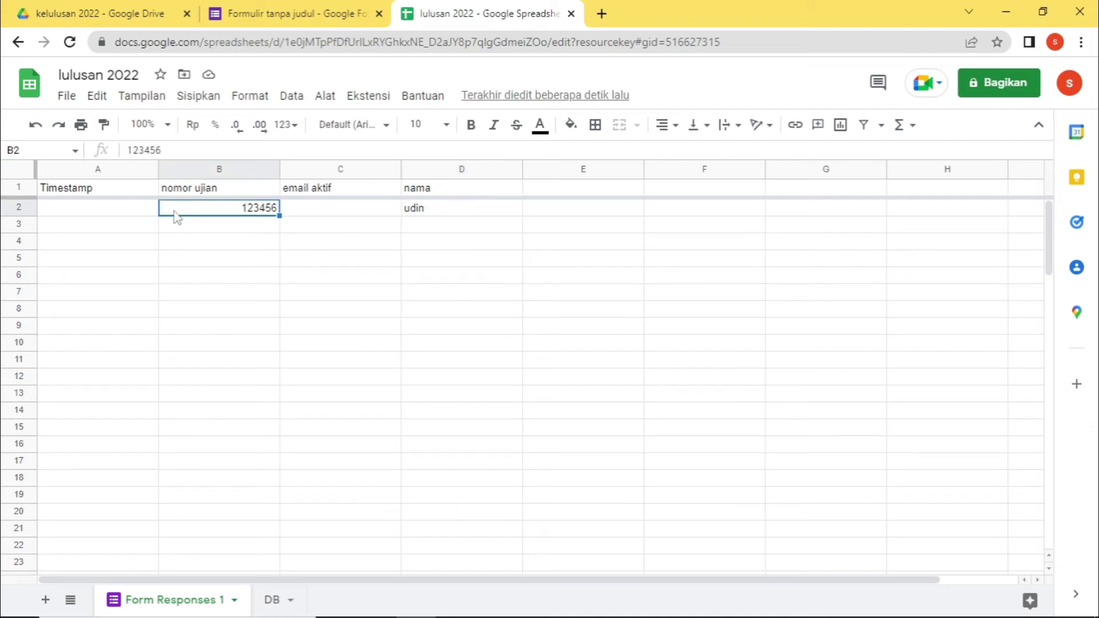
pyautogui.click(576, 191)
pyautogui.click(557, 151)
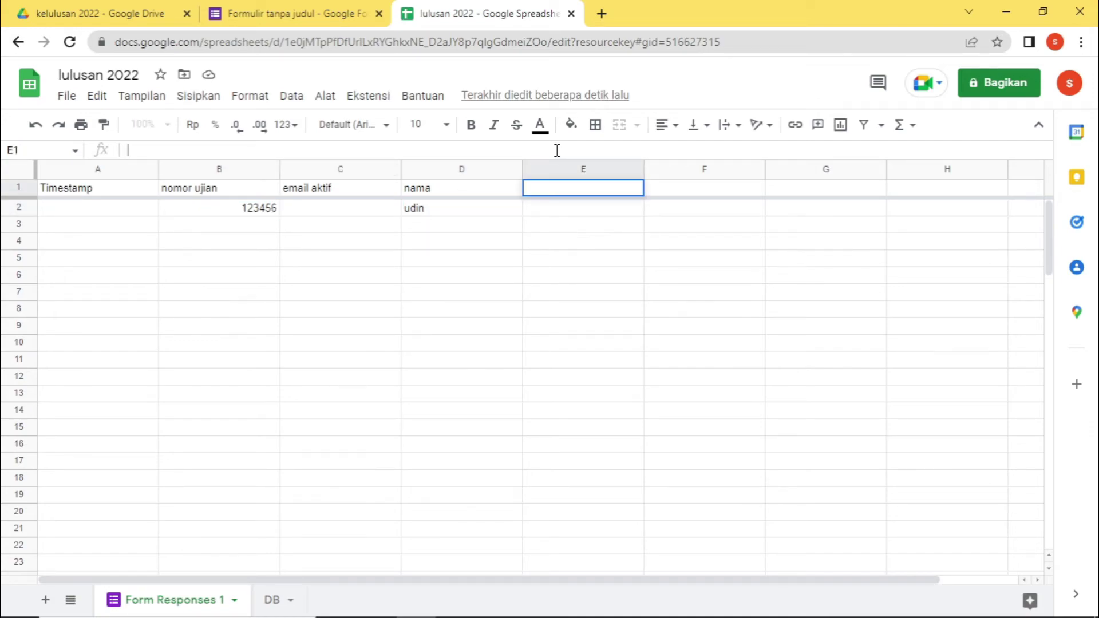
pyautogui.write('=arrayformula(if(row(B:B)=1;"nama";if(COUNTIF(DB!$A$2:$A$34;"="&B:B)=1;IFERROR(VLOOKUP(B:B;DB!$A$2:$G$35;2;0);"");"")))')
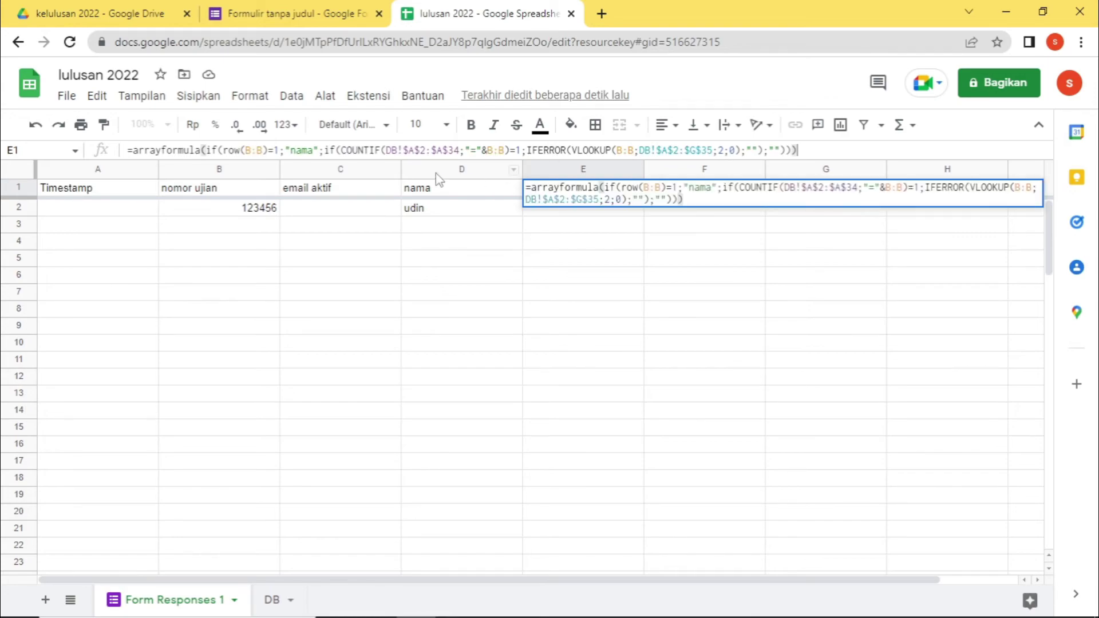
# Change the header text inside the E1 formula to "tempat lahir"
pyautogui.click(314, 150)
pyautogui.press('BackSpace')
pyautogui.press('BackSpace')
pyautogui.press('BackSpace')
pyautogui.press('BackSpace')
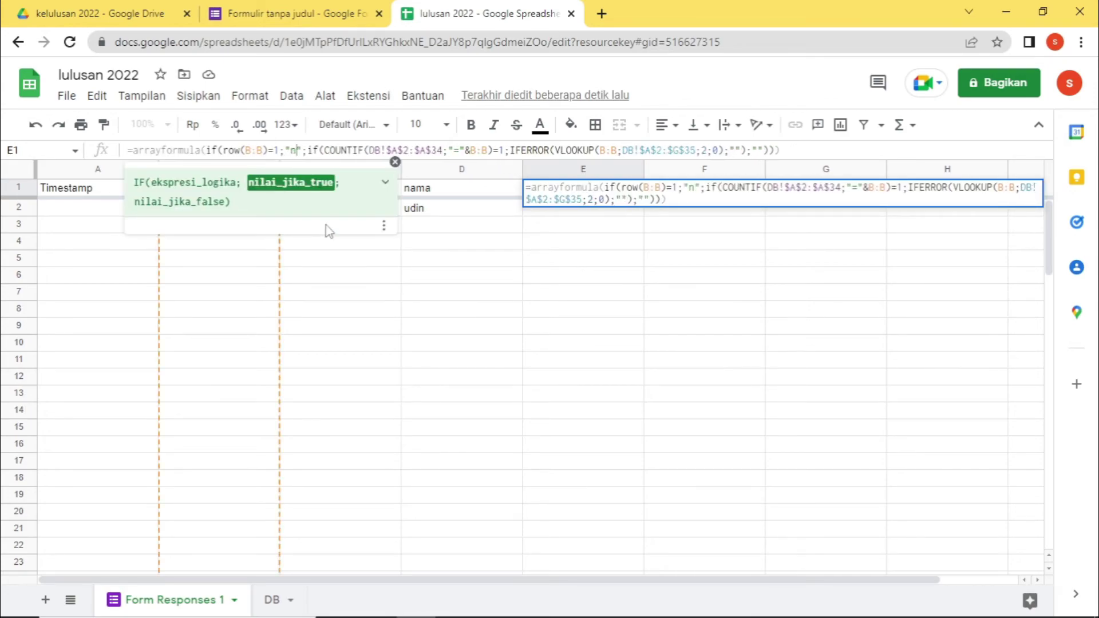
pyautogui.write('tempat')
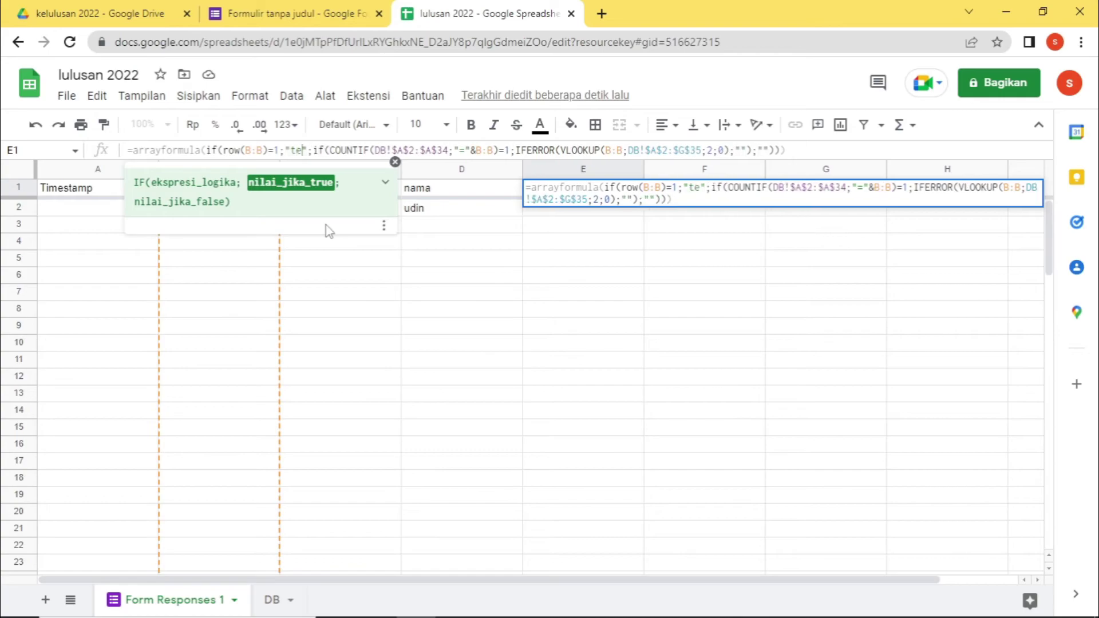
pyautogui.write(' lahir')
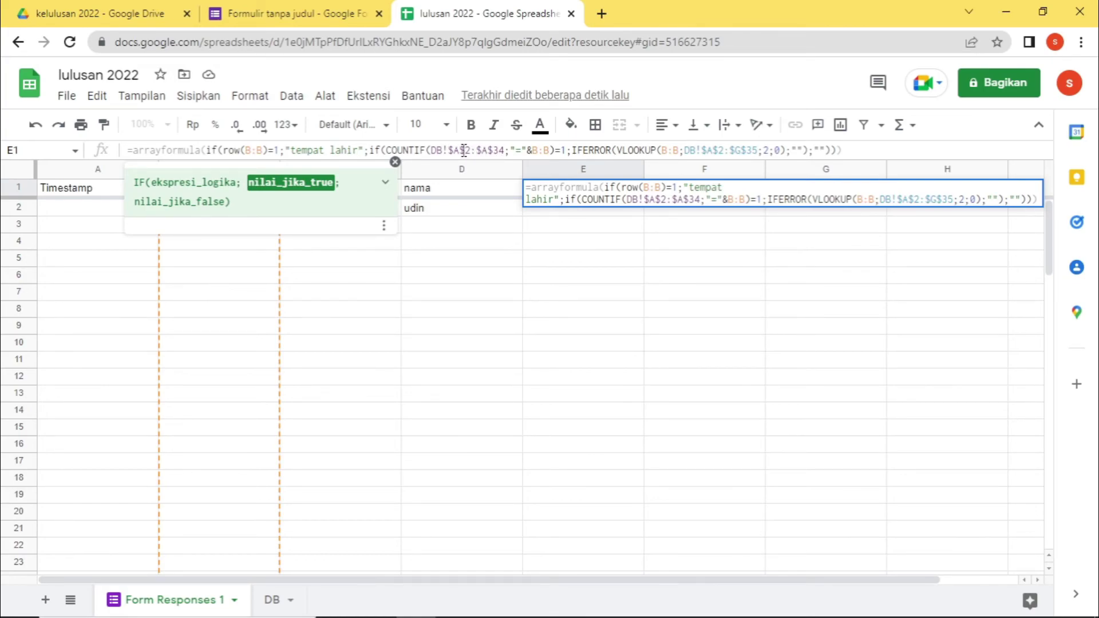
# Set the COUNTIF range in the E1 formula to DB!$A$2:$A$6
pyautogui.click(502, 150)
pyautogui.press('BackSpace')
pyautogui.press('BackSpace')
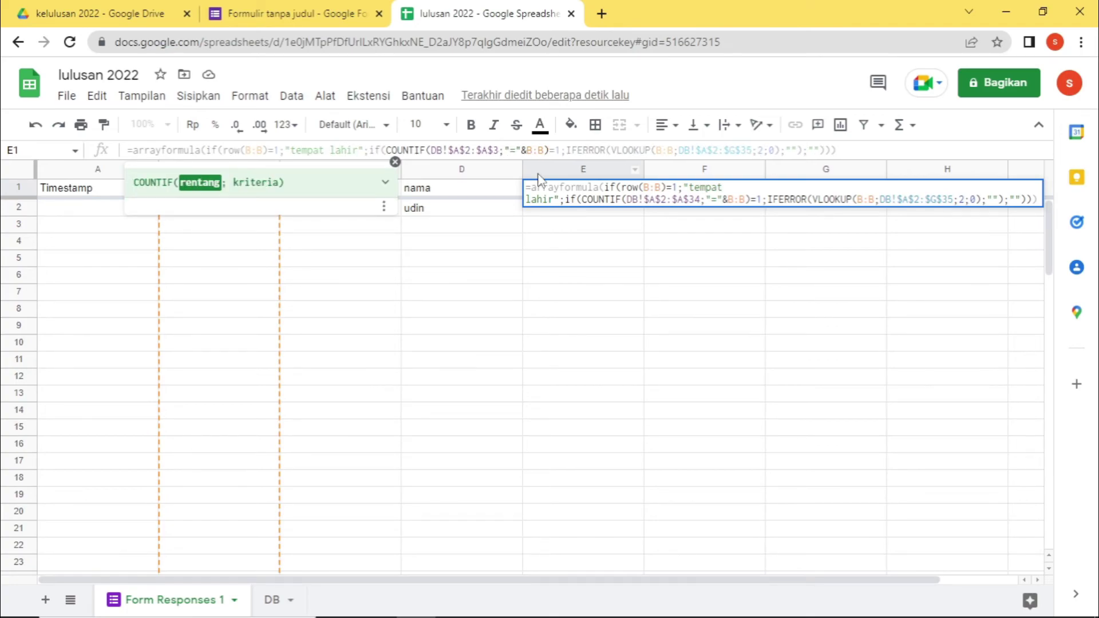
pyautogui.write('6')
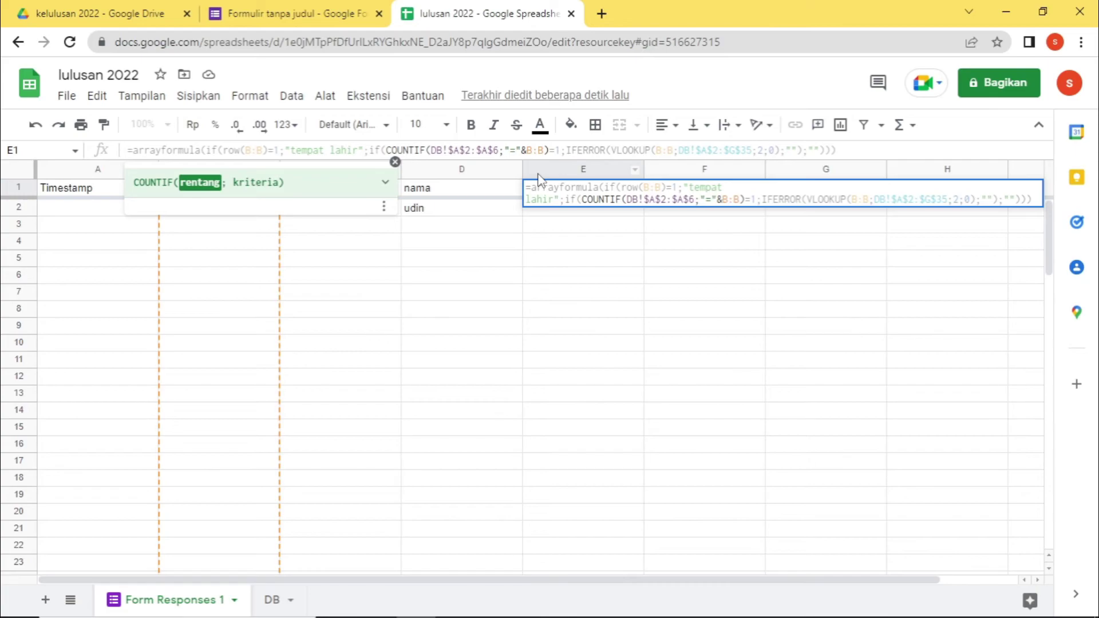
# Set the VLOOKUP range in the E1 formula to DB!$A$2:$F$6
pyautogui.click(719, 150)
pyautogui.click(751, 150)
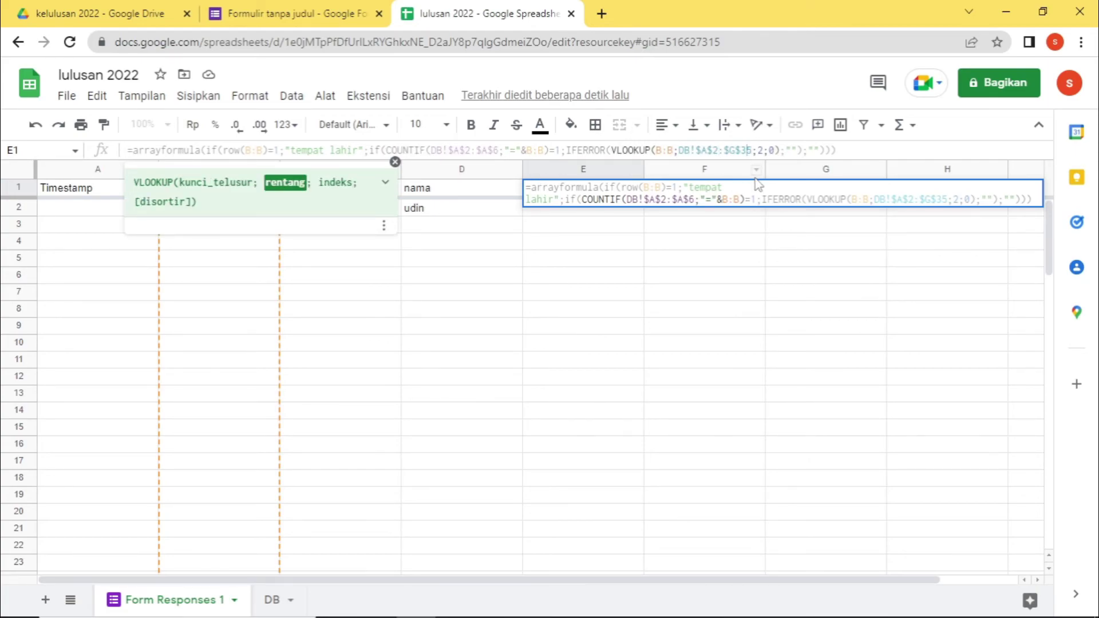
pyautogui.press('BackSpace')
pyautogui.press('BackSpace')
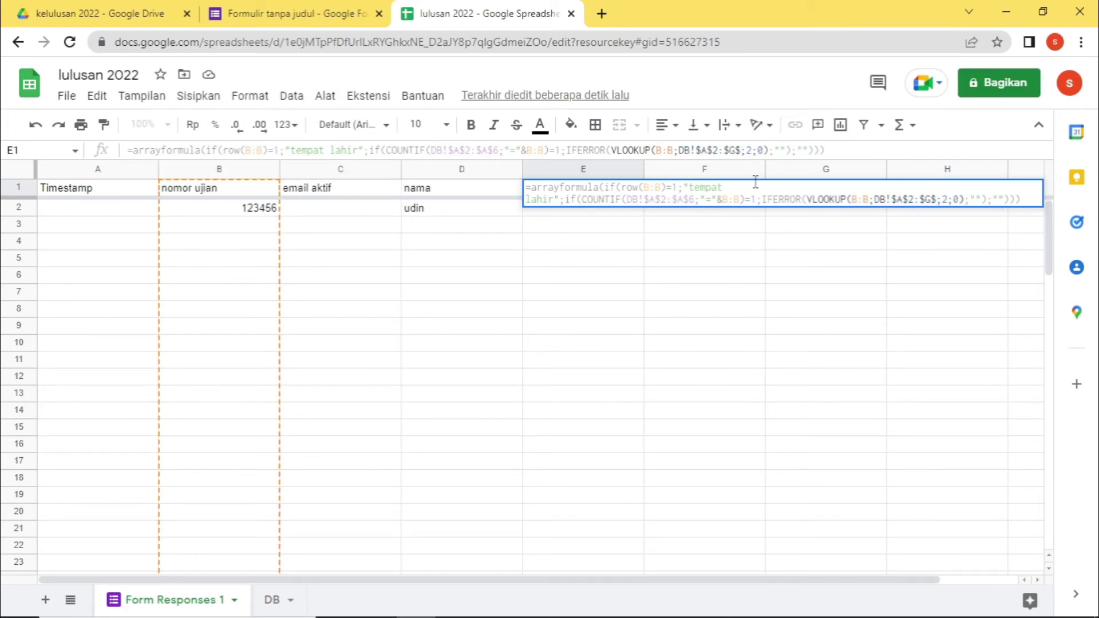
pyautogui.write('6')
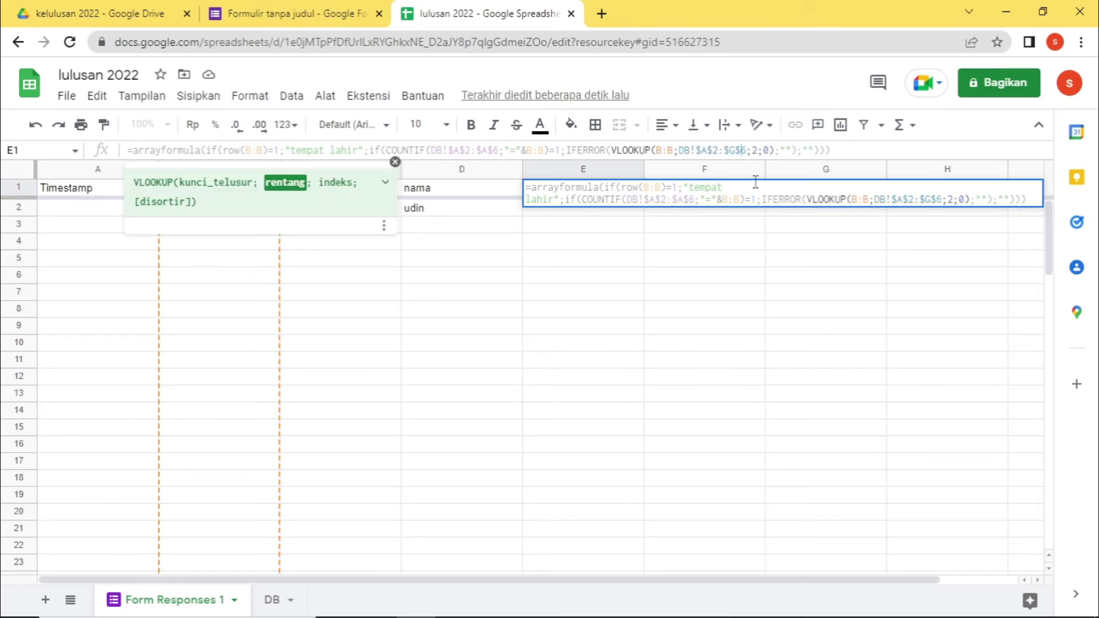
pyautogui.press('BackSpace')
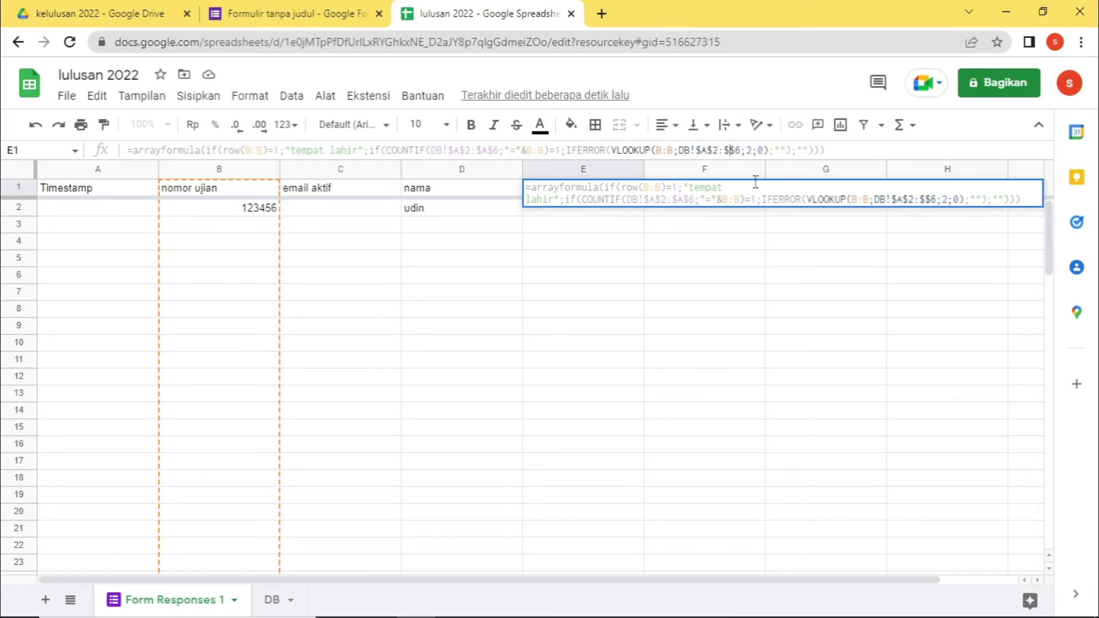
pyautogui.write('f')
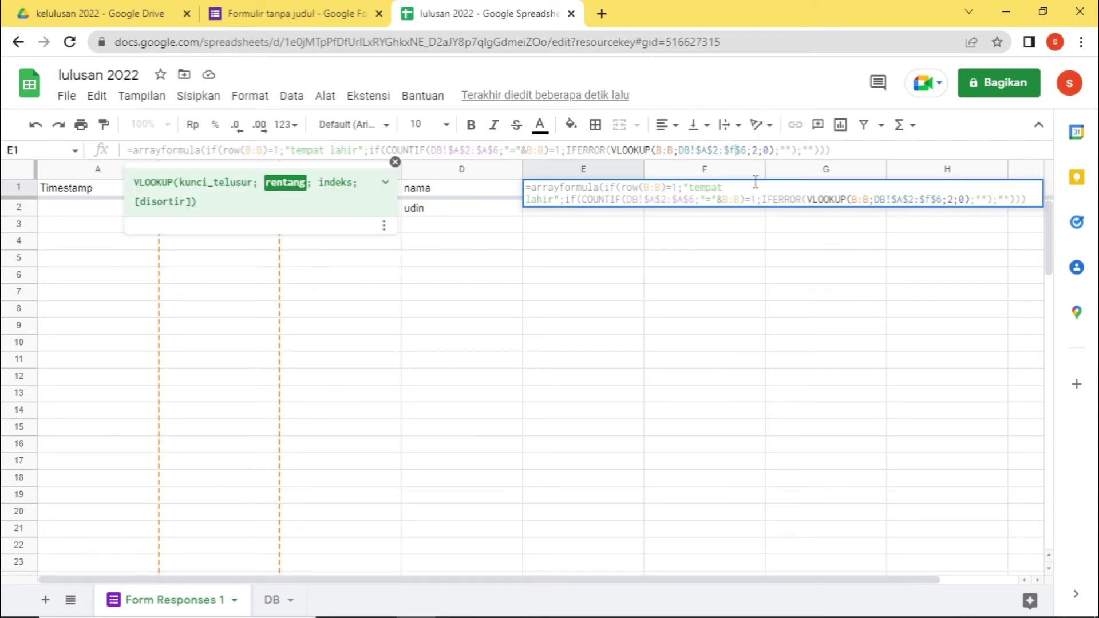
pyautogui.press('BackSpace')
pyautogui.write('F')
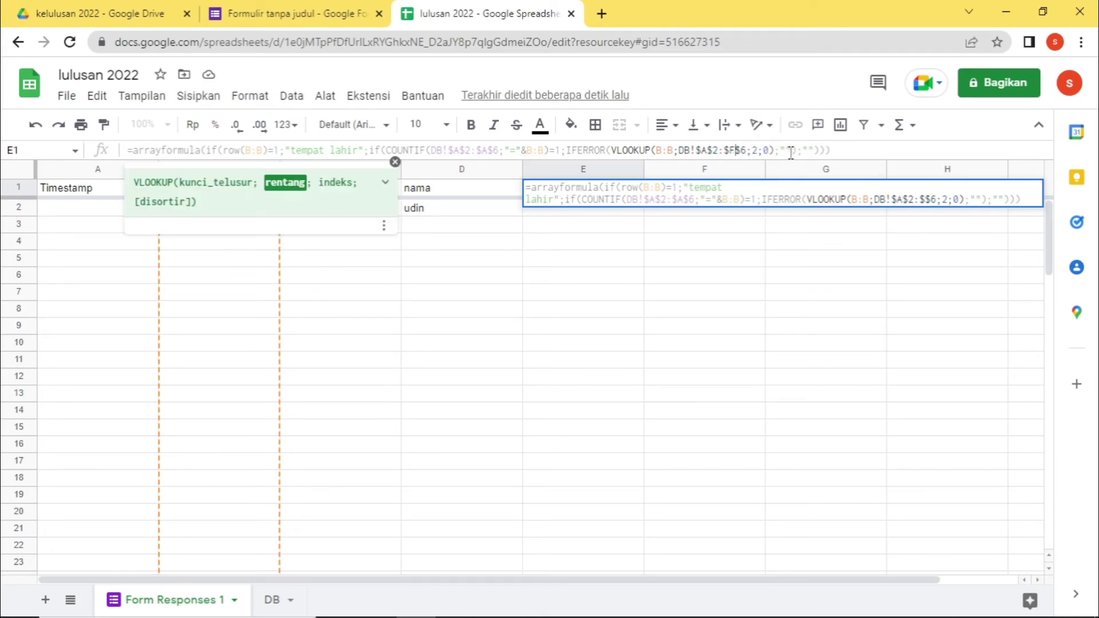
# Set the VLOOKUP column index in the E1 formula to 3 and confirm the formula
pyautogui.click(760, 149)
pyautogui.press('BackSpace')
pyautogui.write('3')
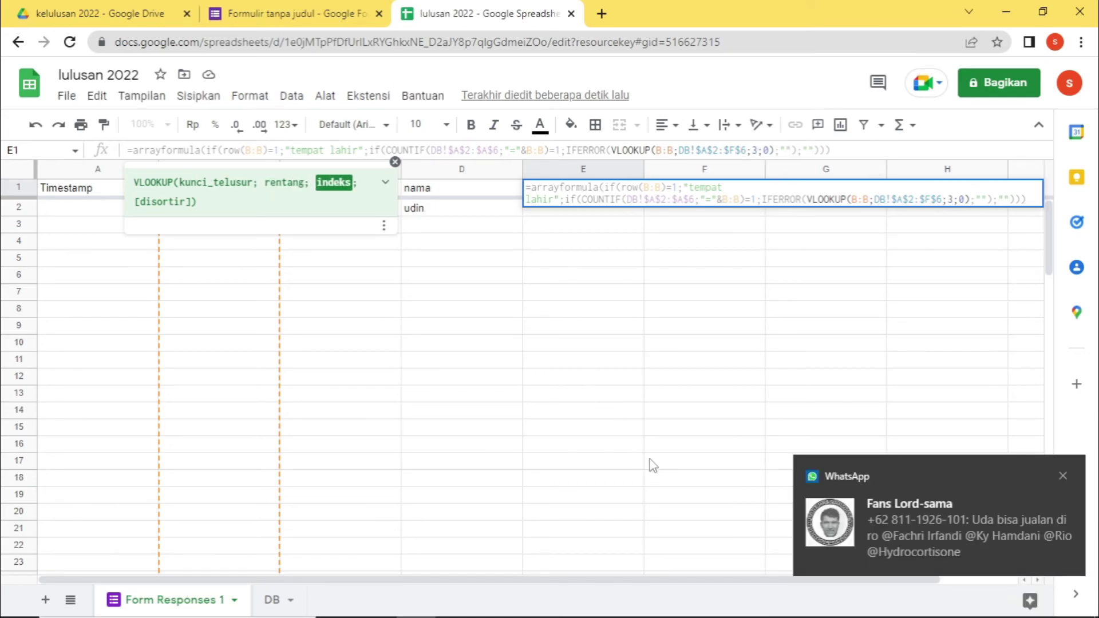
pyautogui.click(1062, 475)
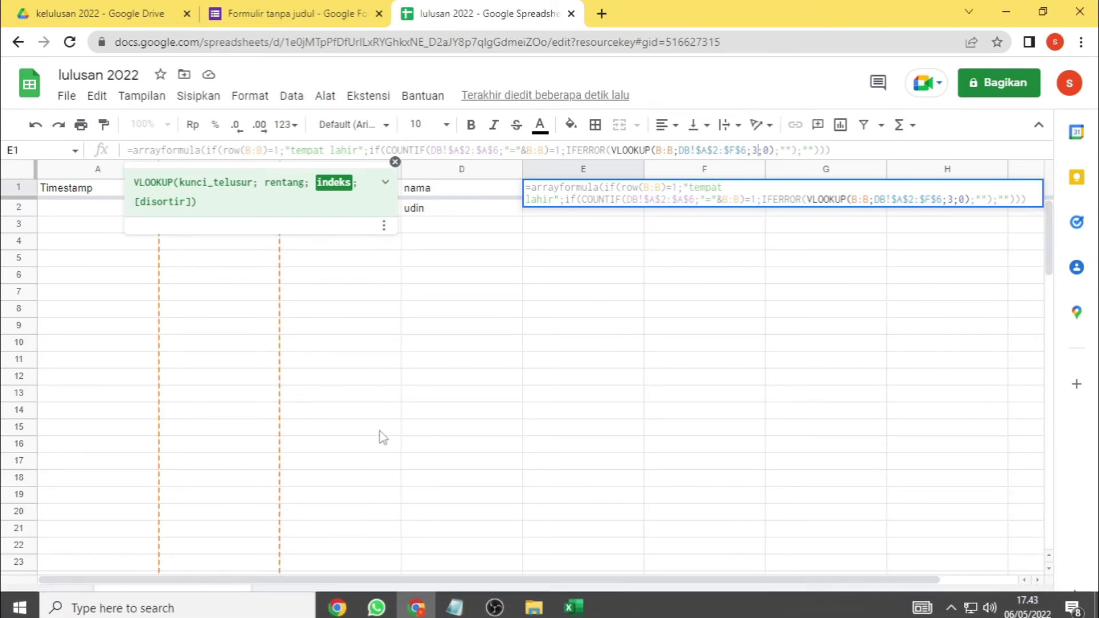
pyautogui.press('Return')
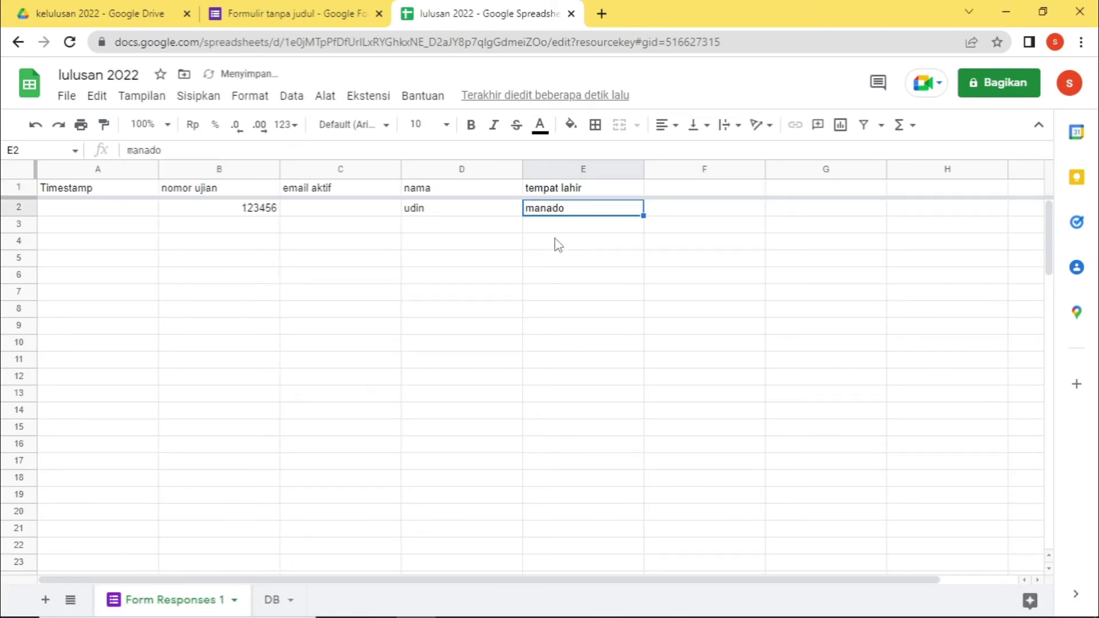
# Check the tanggal lahir column in the DB sheet and copy the full tempat lahir formula from E1 into F1
pyautogui.click(276, 601)
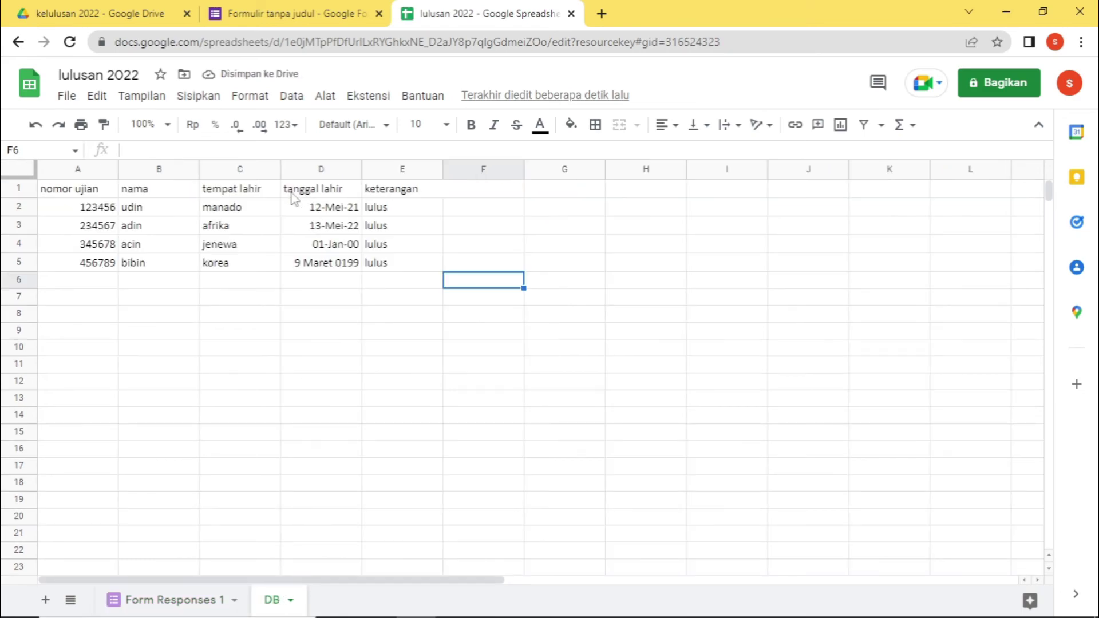
pyautogui.click(183, 599)
pyautogui.click(541, 191)
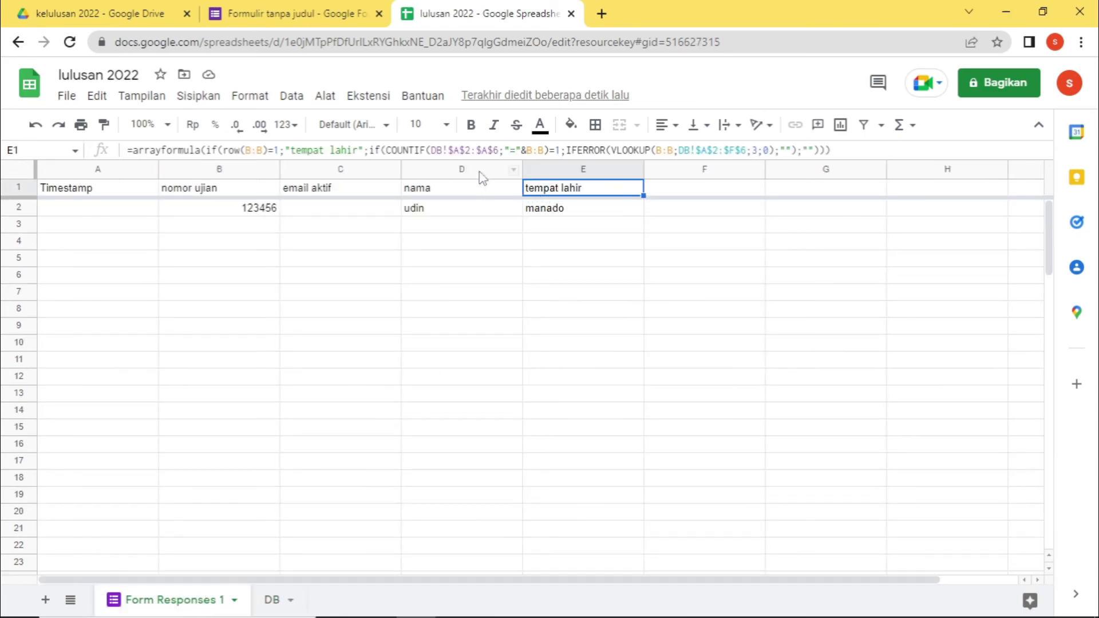
pyautogui.moveTo(865, 148); pyautogui.dragTo(90, 191)
pyautogui.hotkey('ctrl', 'c')
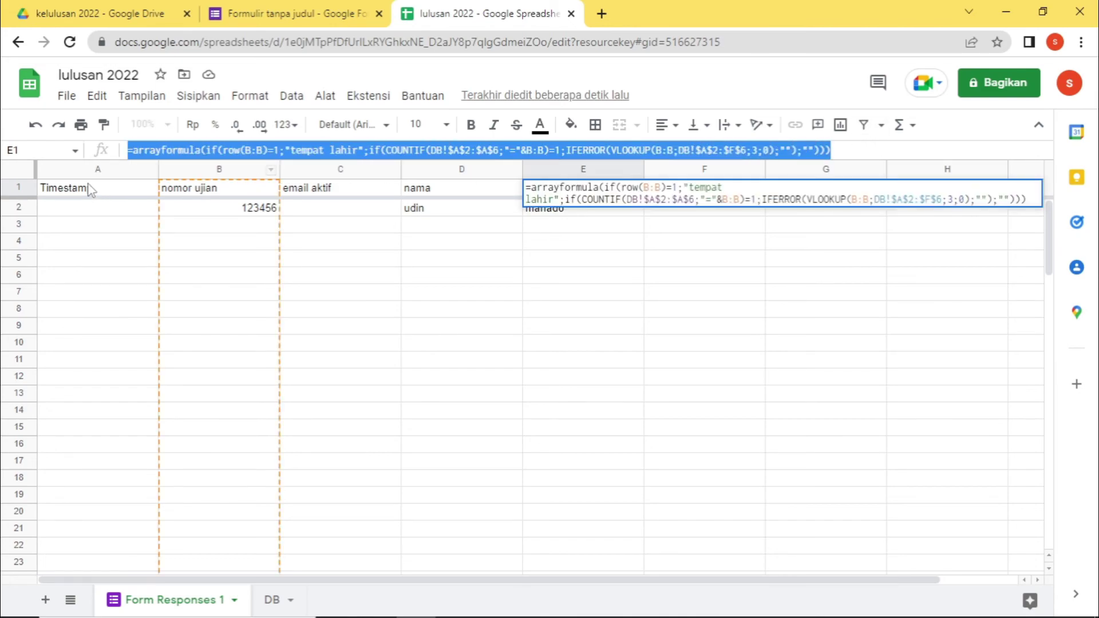
pyautogui.click(693, 264)
pyautogui.click(684, 197)
pyautogui.write('=arrayformula(if(row(B:B)=1;"tempat lahir";if(COUNTIF(DB!$A$2:$A$6;"="&B:B)=1;IFERROR(VLOOKUP(B:B;DB!$A$2:$F$6;3;0);"");"")))')
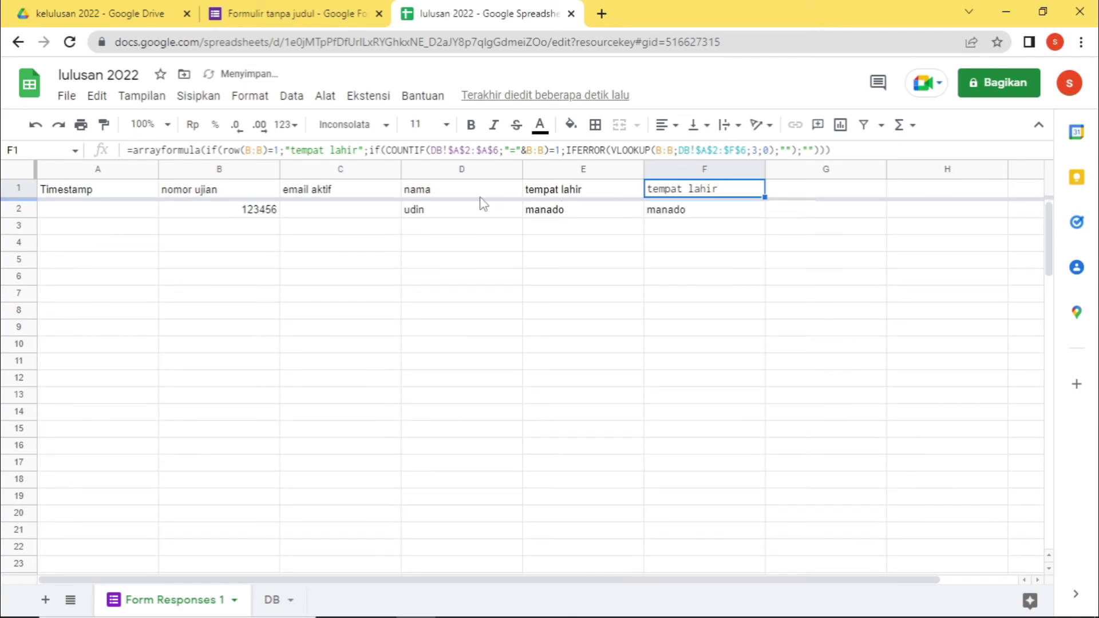
# Change the header text inside the F1 formula to "tanggal lahir" and confirm the formula
pyautogui.click(358, 150)
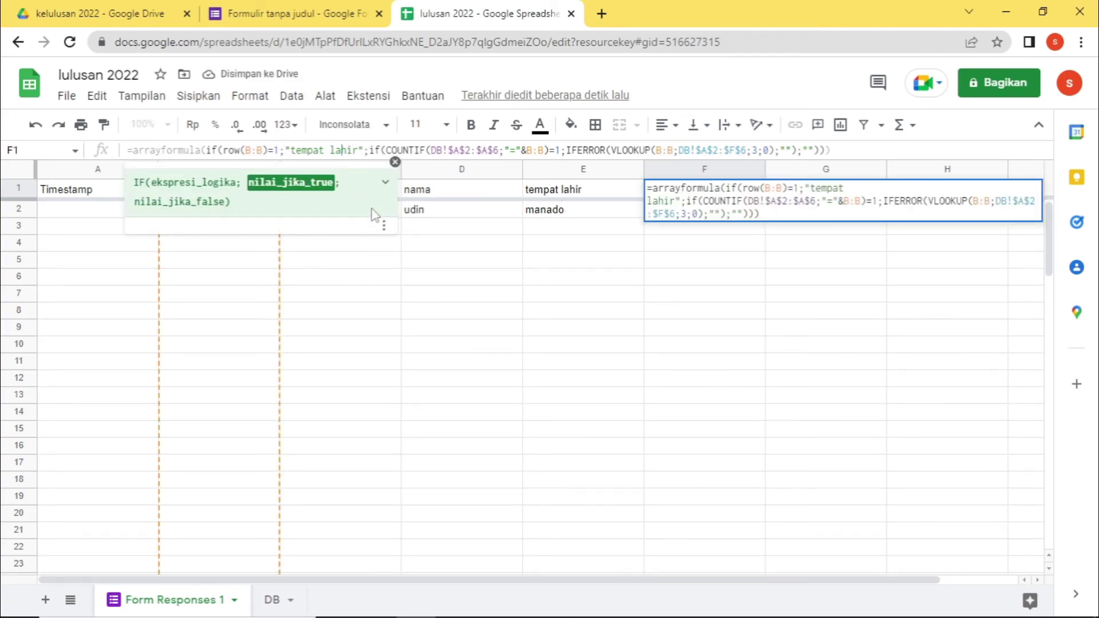
pyautogui.press('BackSpace')
pyautogui.press('BackSpace')
pyautogui.press('BackSpace')
pyautogui.press('BackSpace')
pyautogui.press('BackSpace')
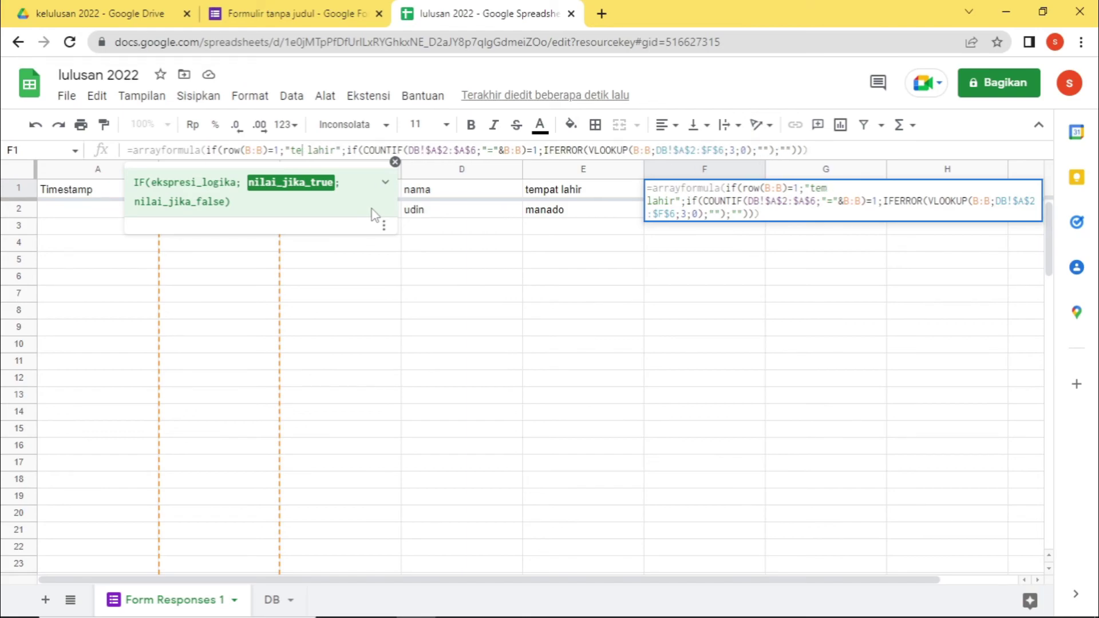
pyautogui.write('anggal')
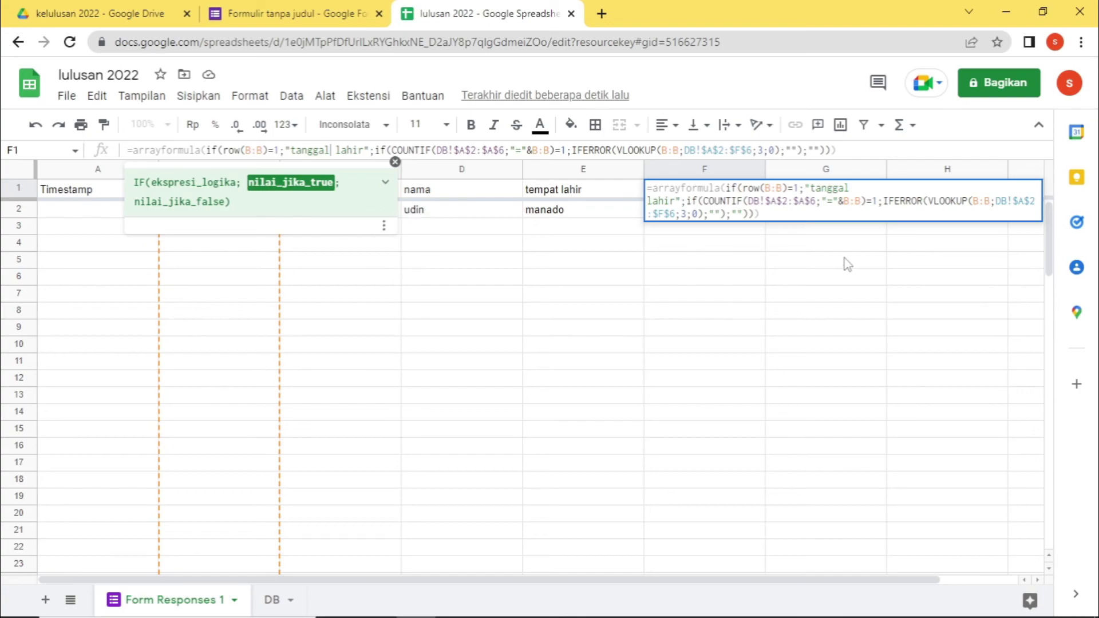
pyautogui.press('Return')
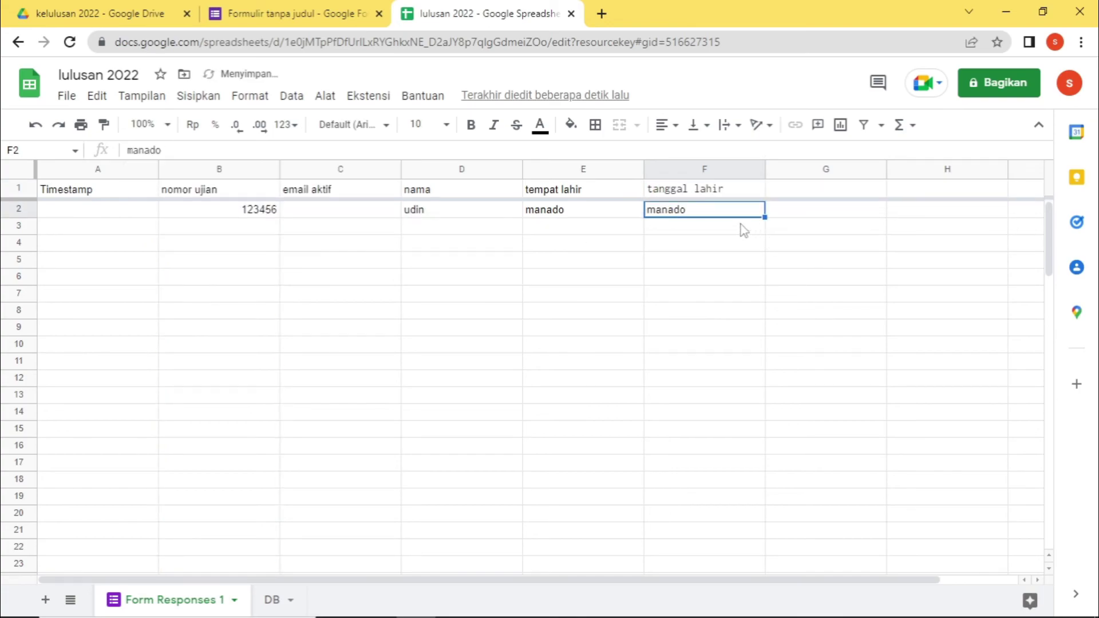
# Set the VLOOKUP column index in the F1 formula to 4 and confirm the formula
pyautogui.click(709, 194)
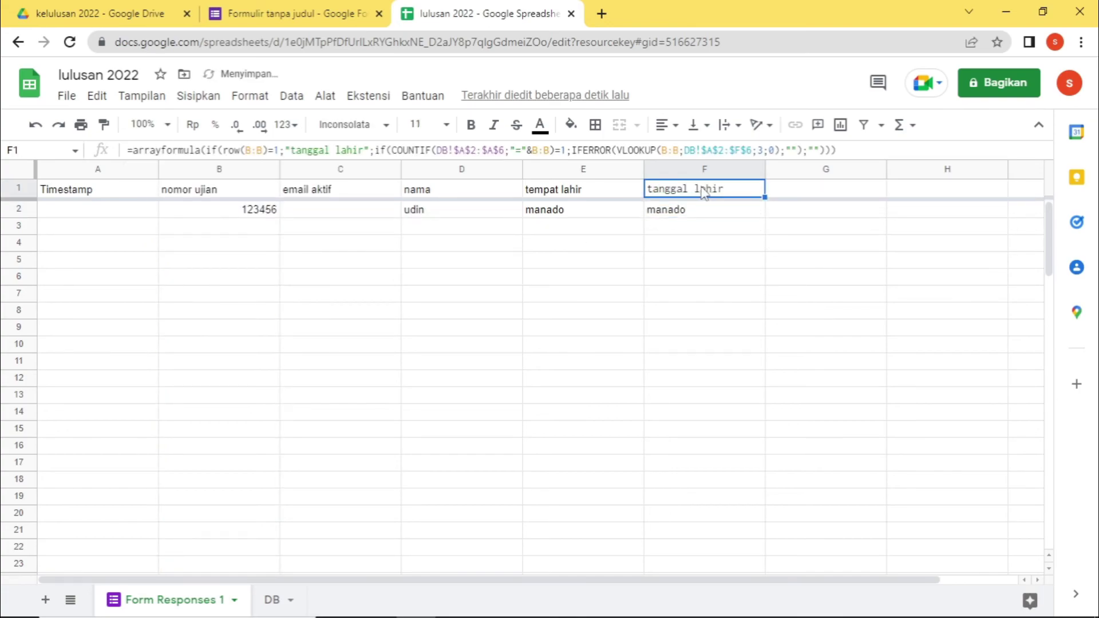
pyautogui.click(765, 149)
pyautogui.press('BackSpace')
pyautogui.write('4')
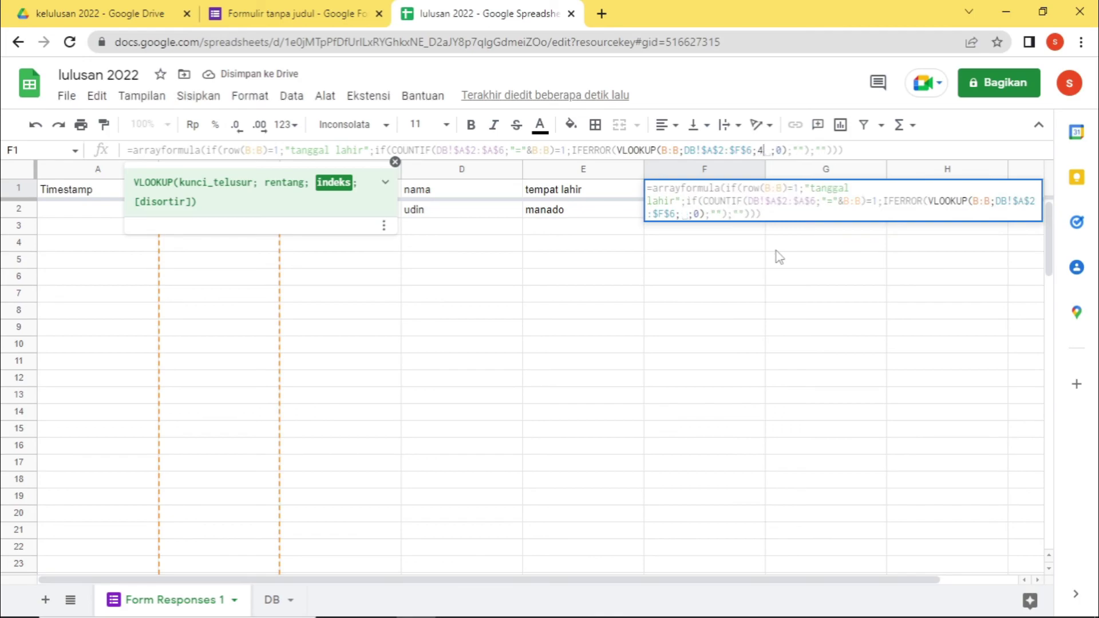
pyautogui.press('Return')
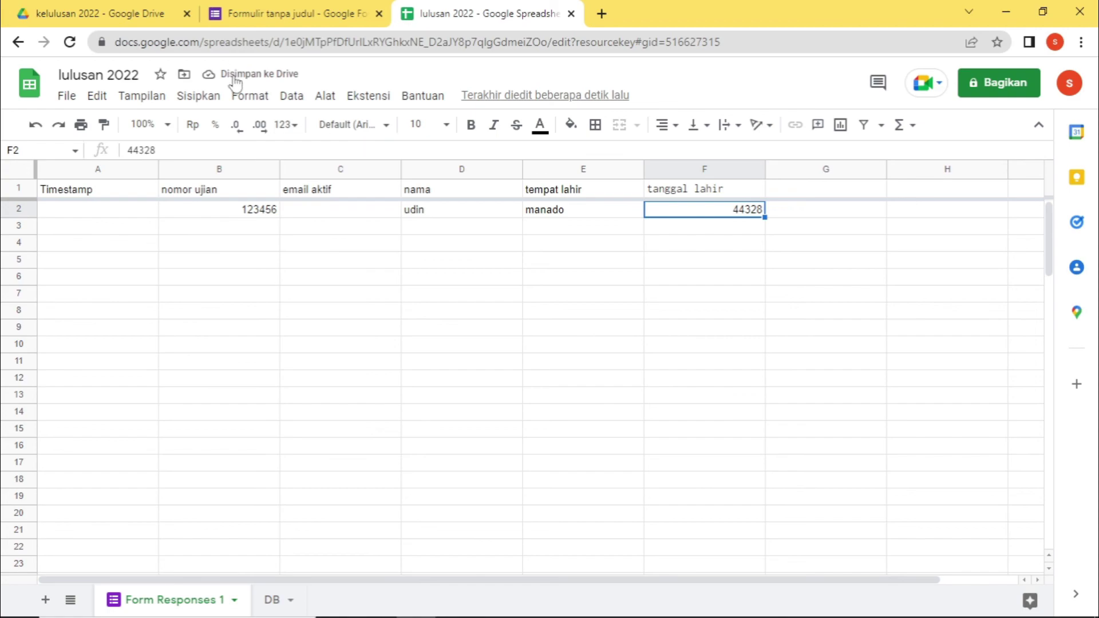
# Apply the custom date format "5 Agustus 1930" (day, full month name, four-digit year) to cell F2
pyautogui.click(247, 107)
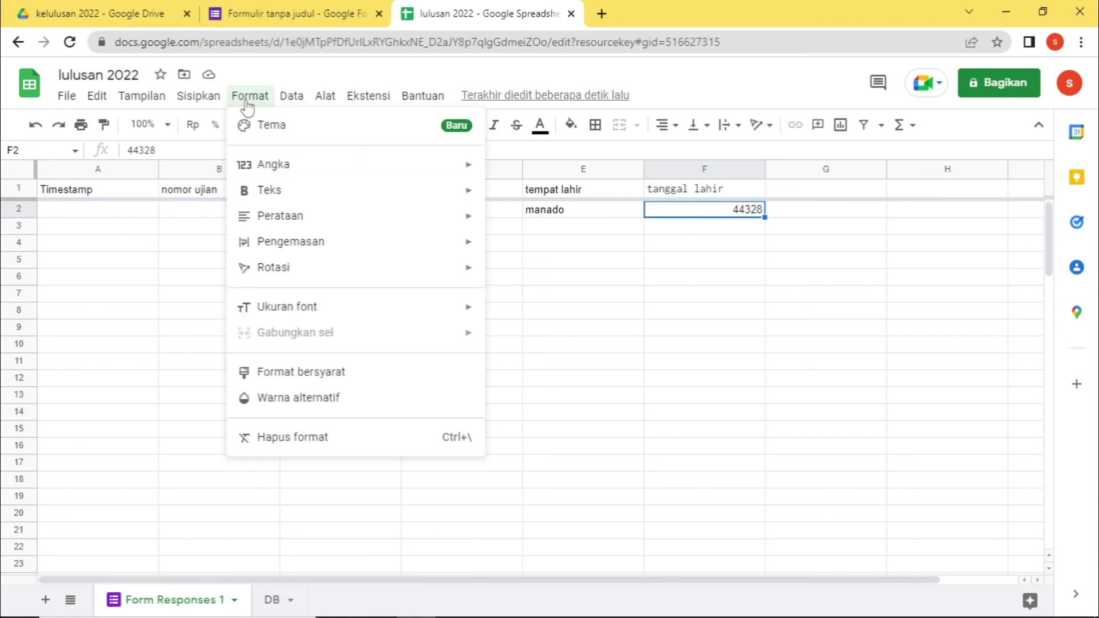
pyautogui.moveTo(276, 172)
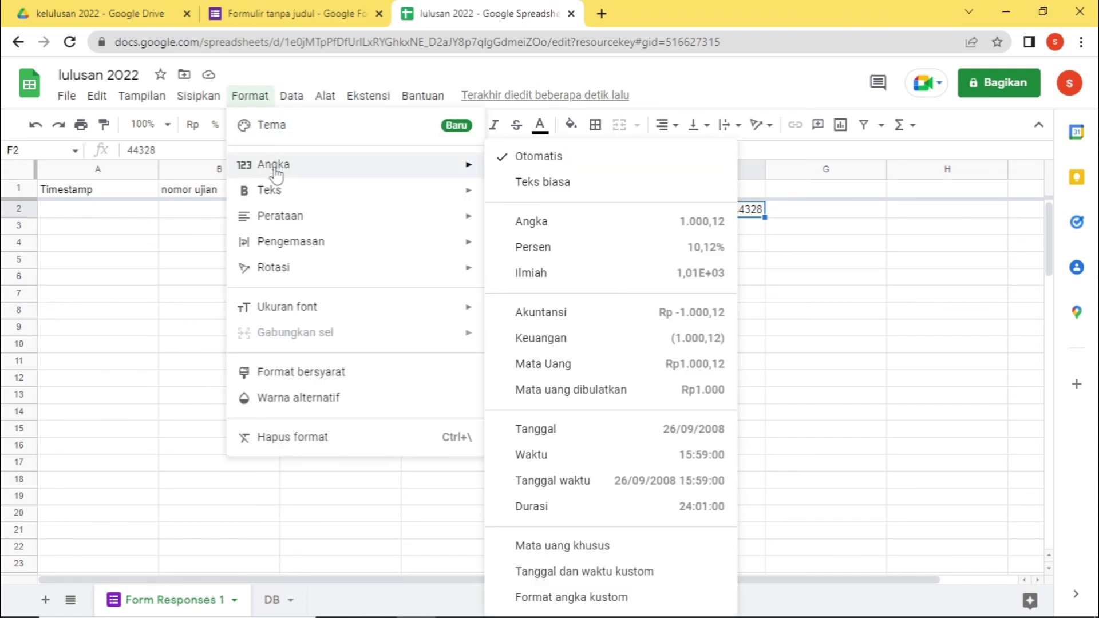
pyautogui.moveTo(286, 193)
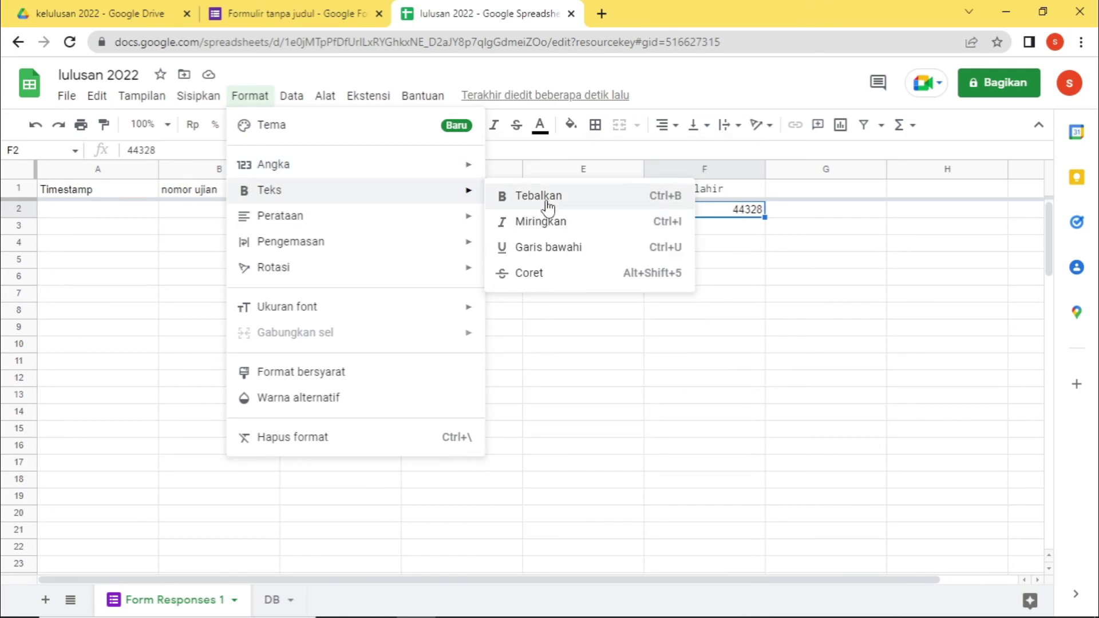
pyautogui.moveTo(384, 171)
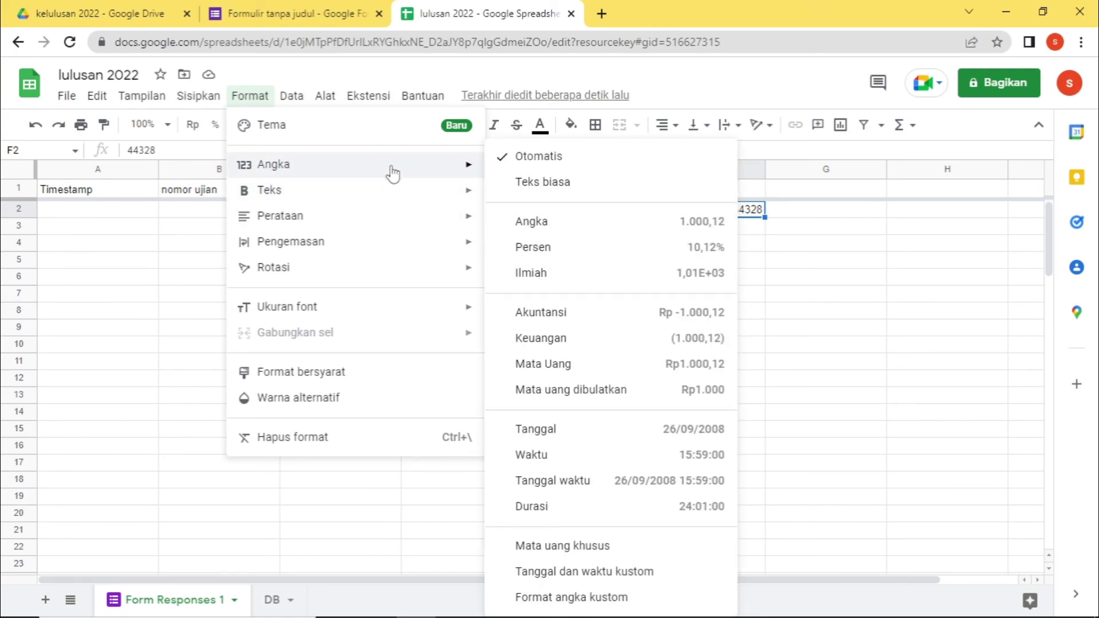
pyautogui.click(575, 578)
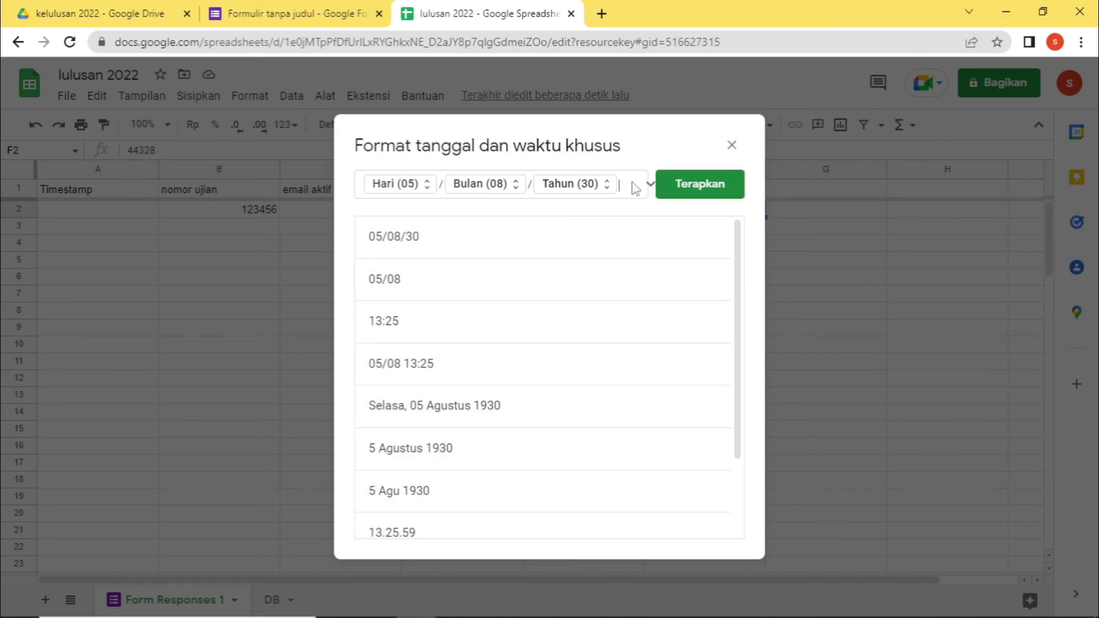
pyautogui.scroll(-2, 498, 401)
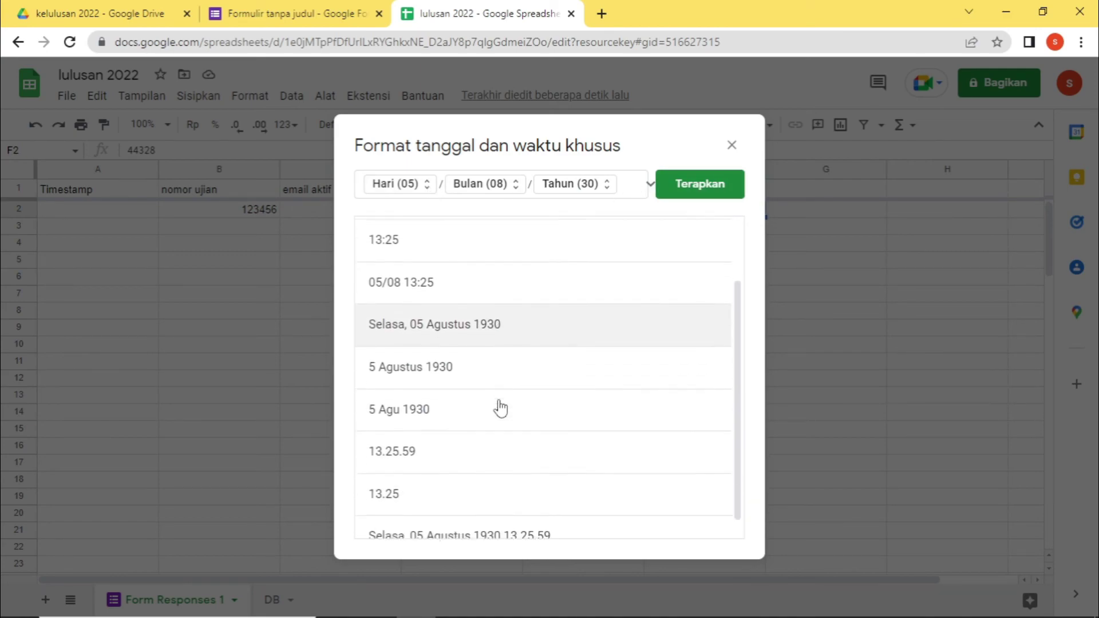
pyautogui.click(482, 359)
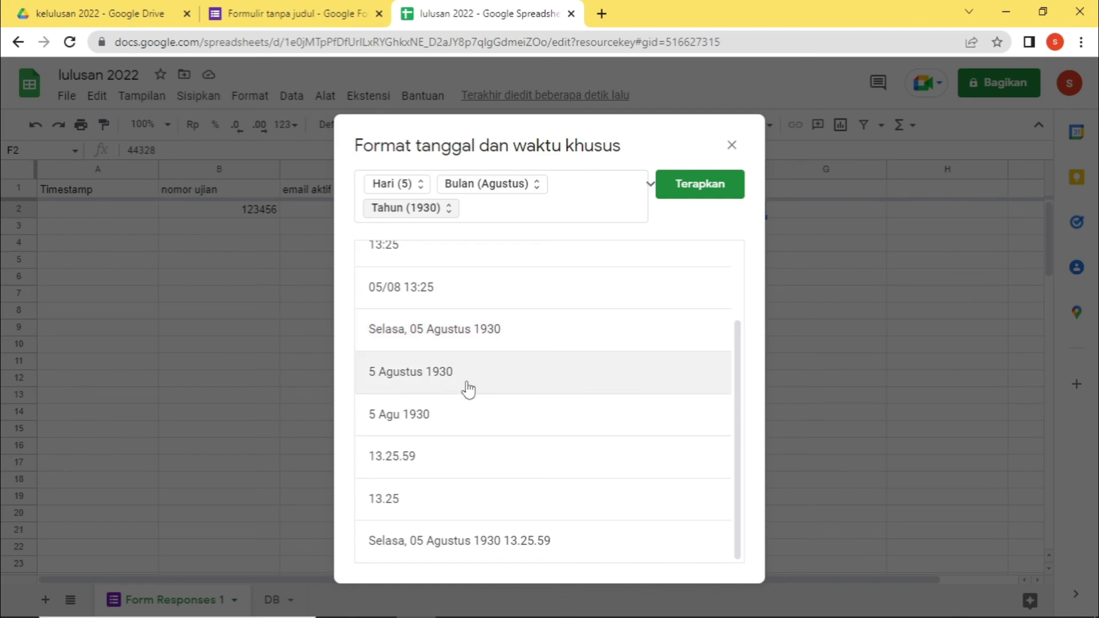
pyautogui.click(719, 180)
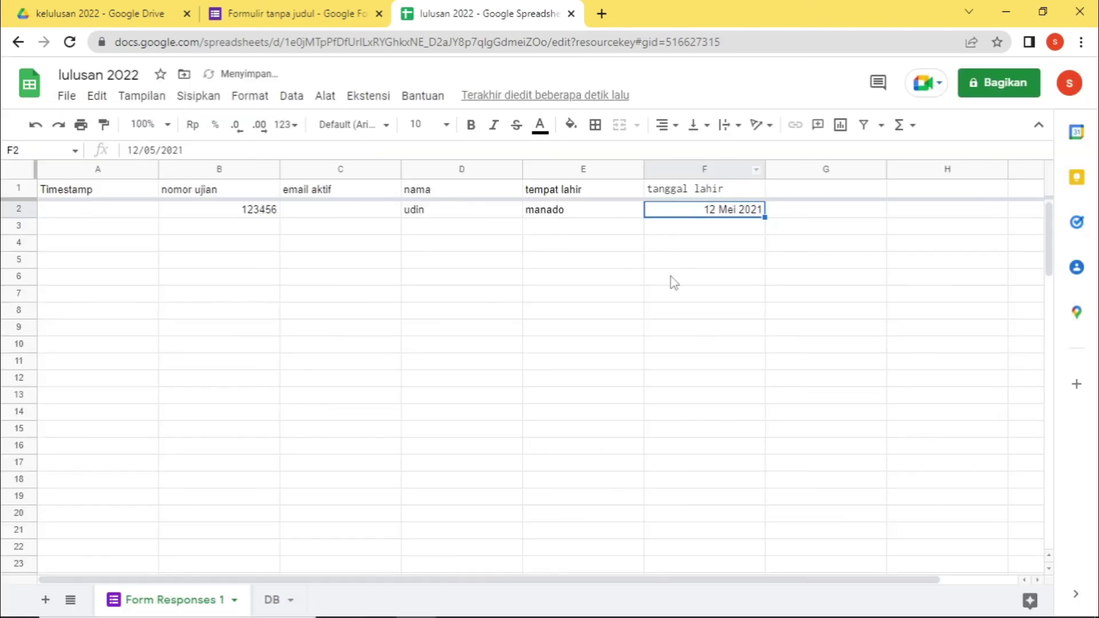
# Paste the copied tempat lahir array formula into cell G1
pyautogui.click(802, 189)
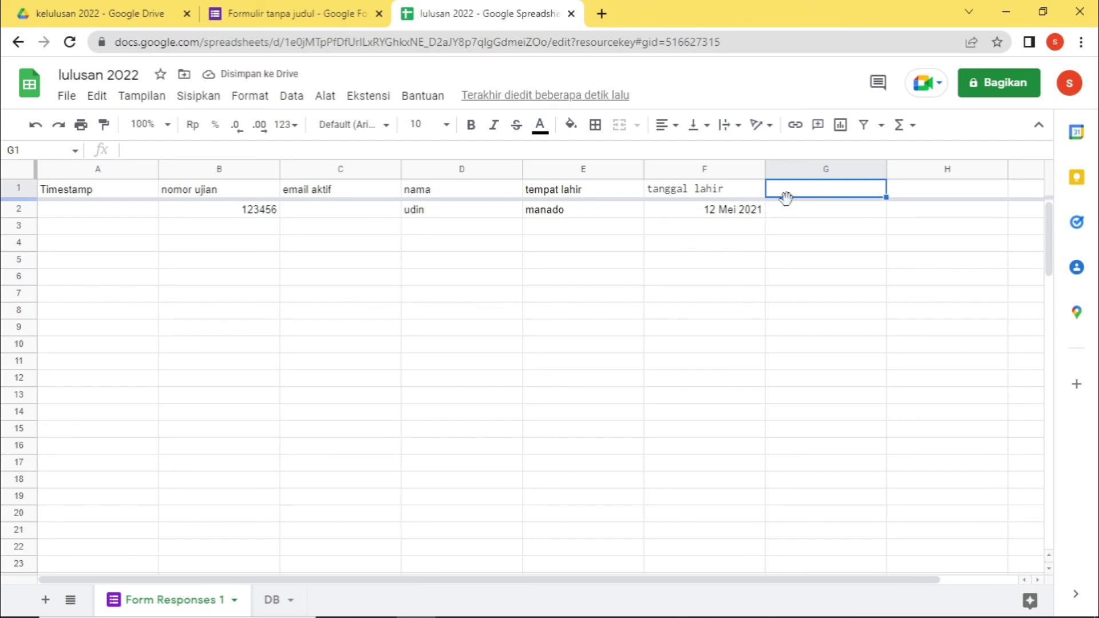
pyautogui.hotkey('alt', 'Tab')
pyautogui.hotkey('alt', 'Tab')
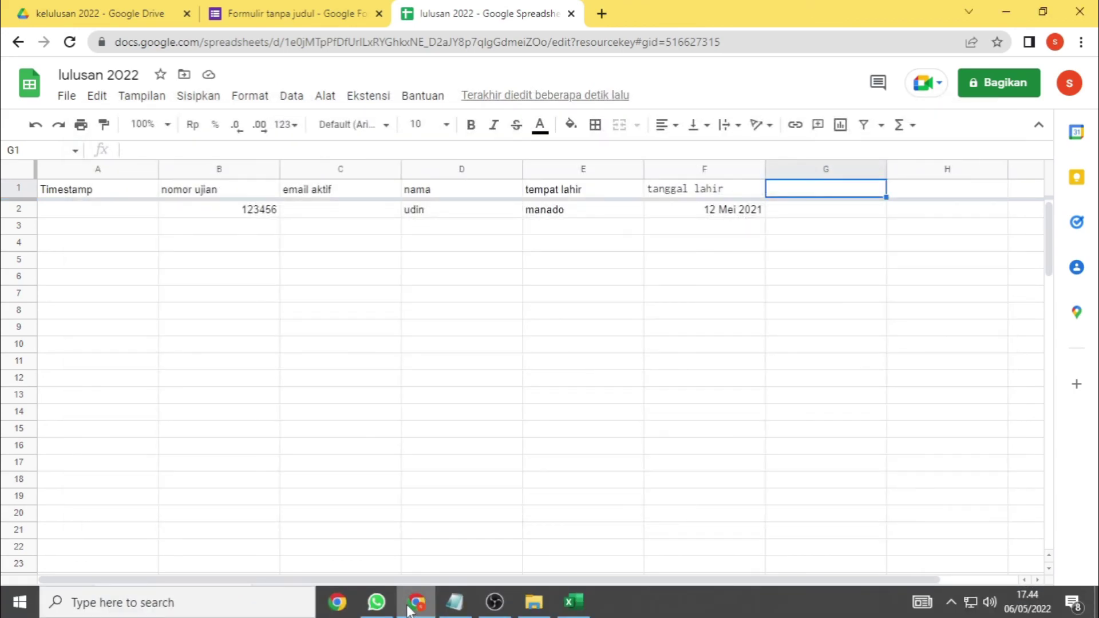
pyautogui.moveTo(492, 604)
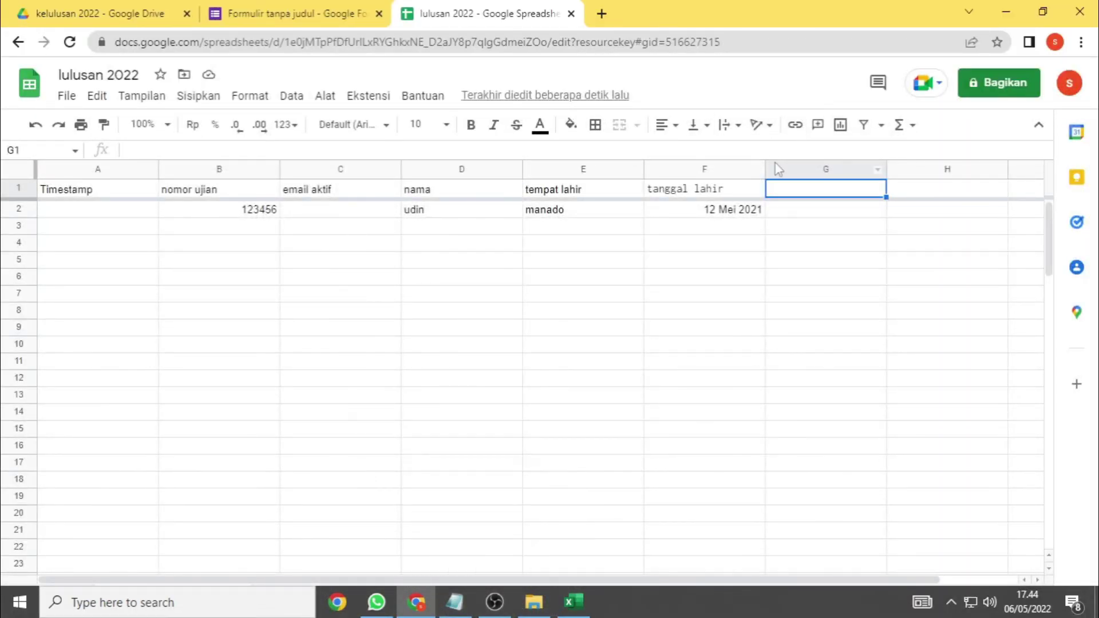
pyautogui.click(559, 145)
pyautogui.hotkey('ctrl', 'v')
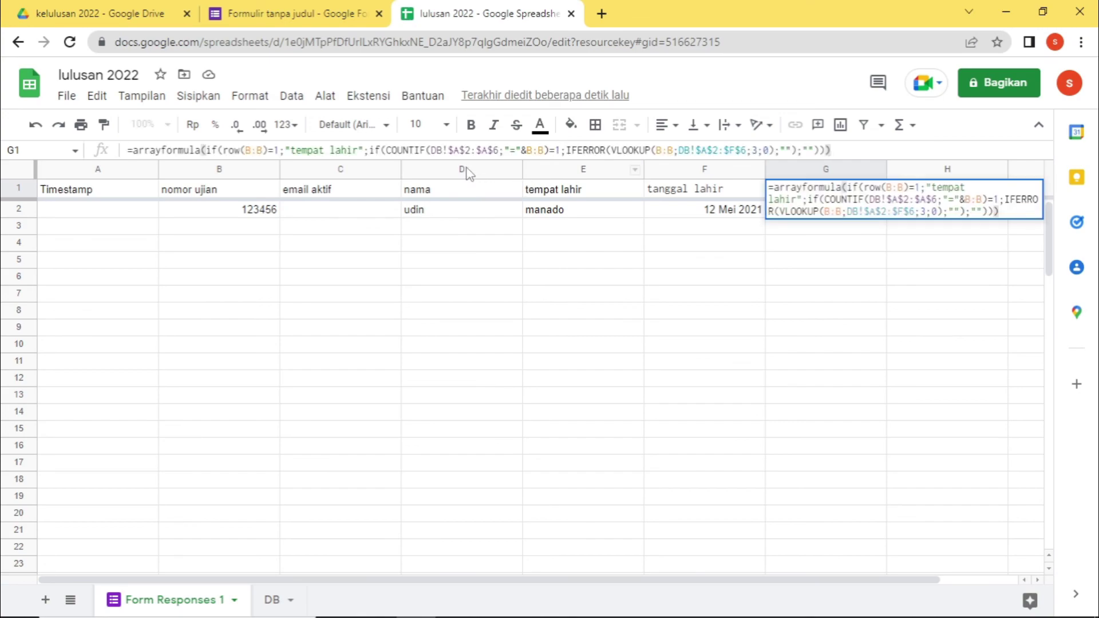
# Change the header text inside the G1 formula to "keterangan"
pyautogui.click(354, 151)
pyautogui.press('BackSpace')
pyautogui.press('BackSpace')
pyautogui.press('BackSpace')
pyautogui.press('BackSpace')
pyautogui.press('BackSpace')
pyautogui.press('BackSpace')
pyautogui.press('BackSpace')
pyautogui.press('BackSpace')
pyautogui.press('BackSpace')
pyautogui.press('BackSpace')
pyautogui.press('BackSpace')
pyautogui.press('BackSpace')
pyautogui.write('keterangan')
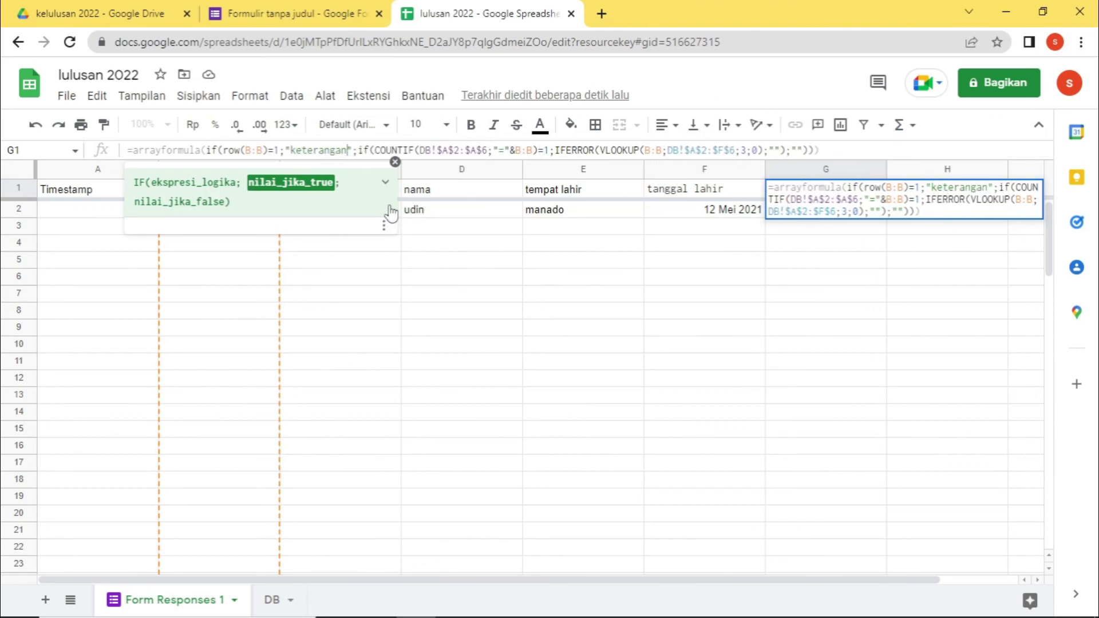
# Change the VLOOKUP column index in the G1 formula to the DB sheet's keterangan column and confirm the formula
pyautogui.click(745, 150)
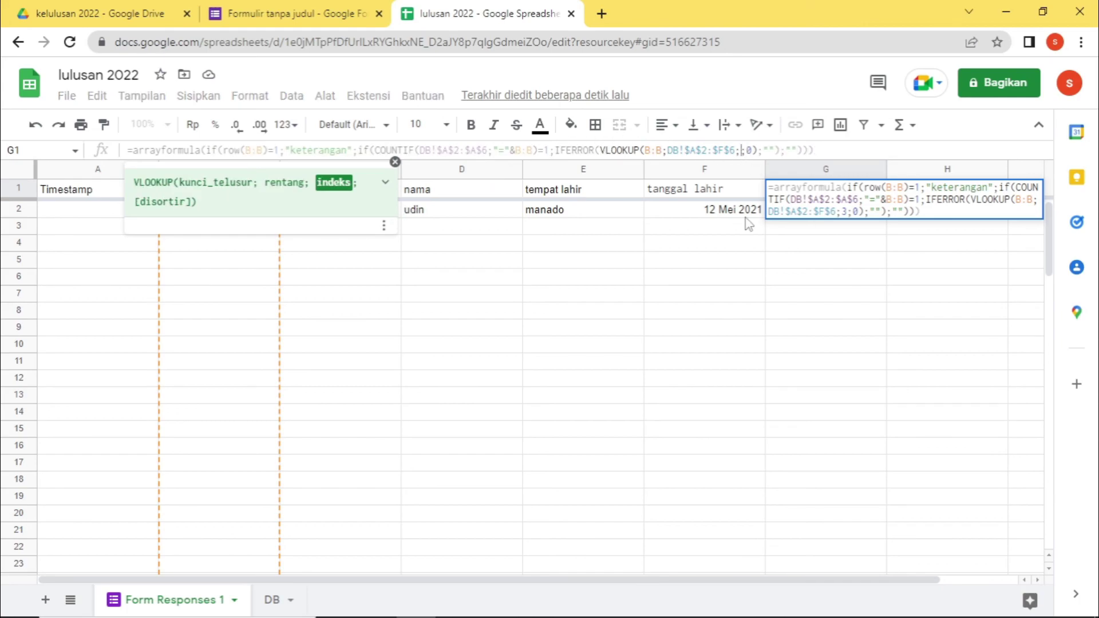
pyautogui.press('Return')
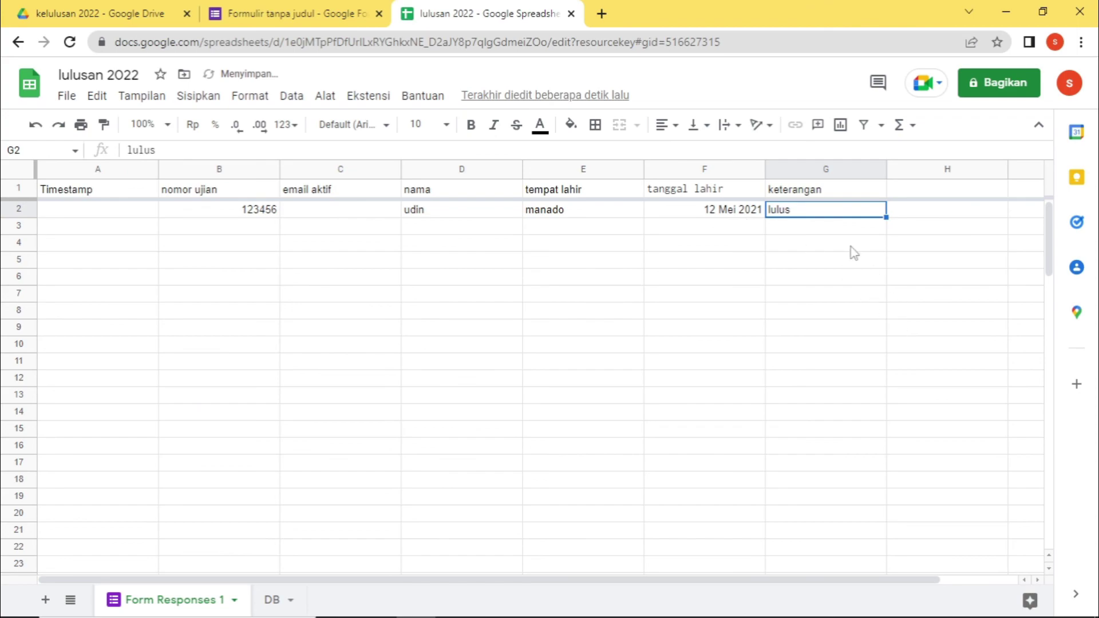
pyautogui.click(411, 243)
pyautogui.click(290, 245)
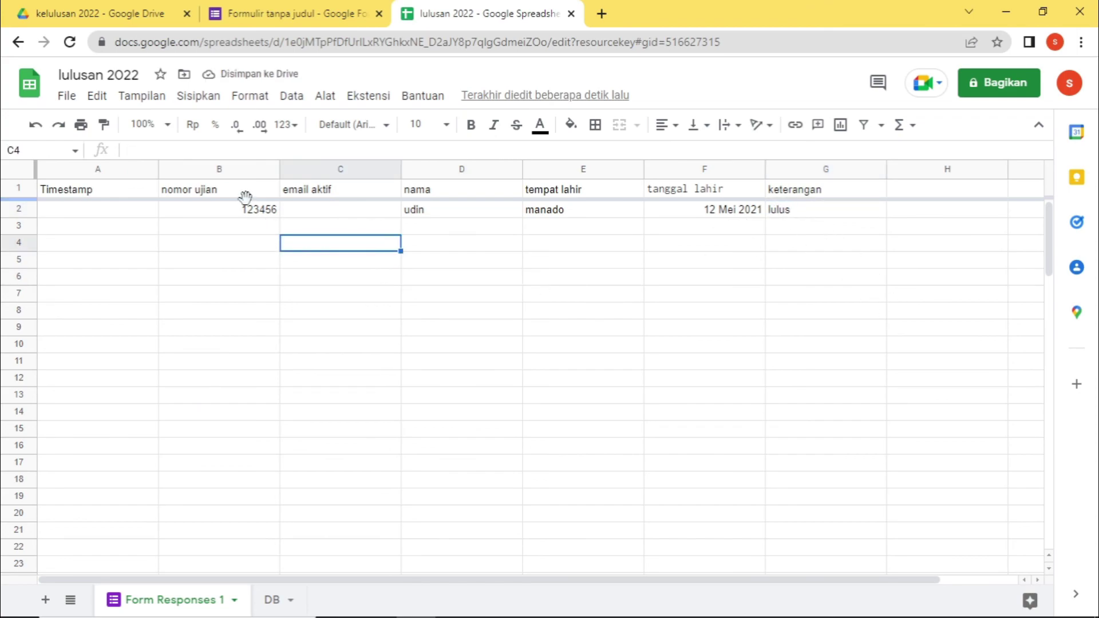